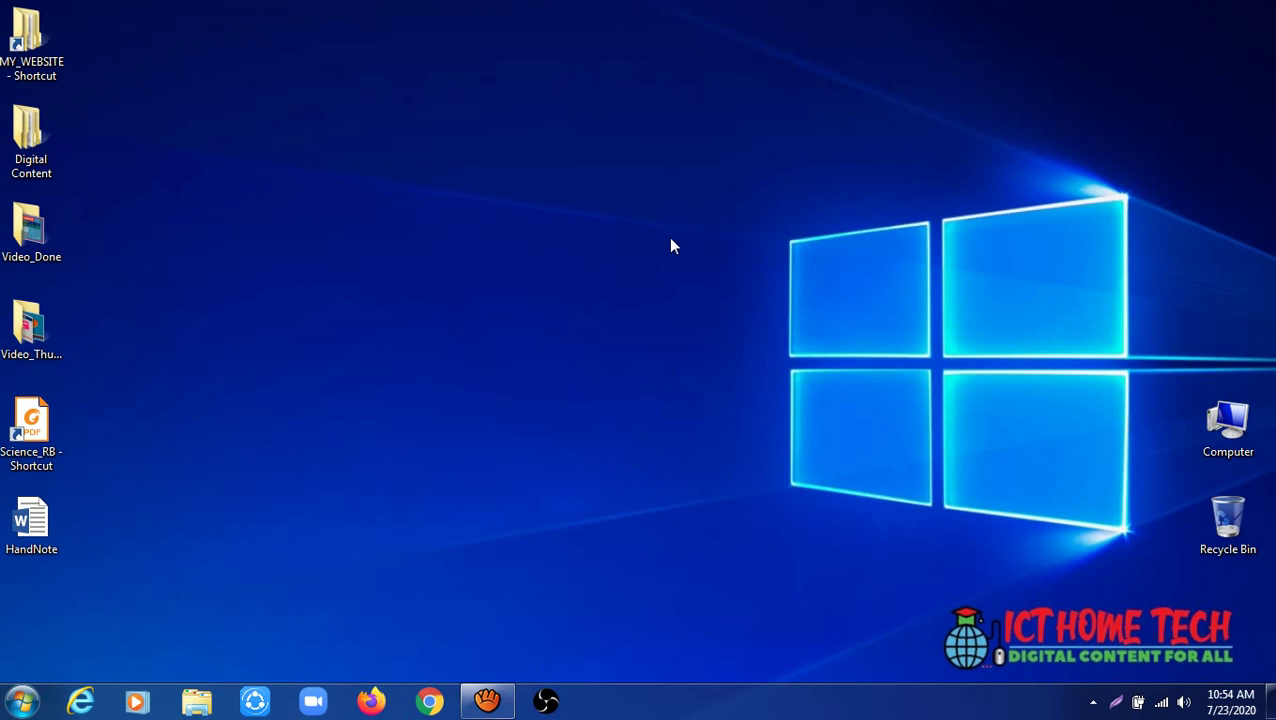
Step: Search Google in Chrome for 'Nikoshban font free download'
click(430, 703)
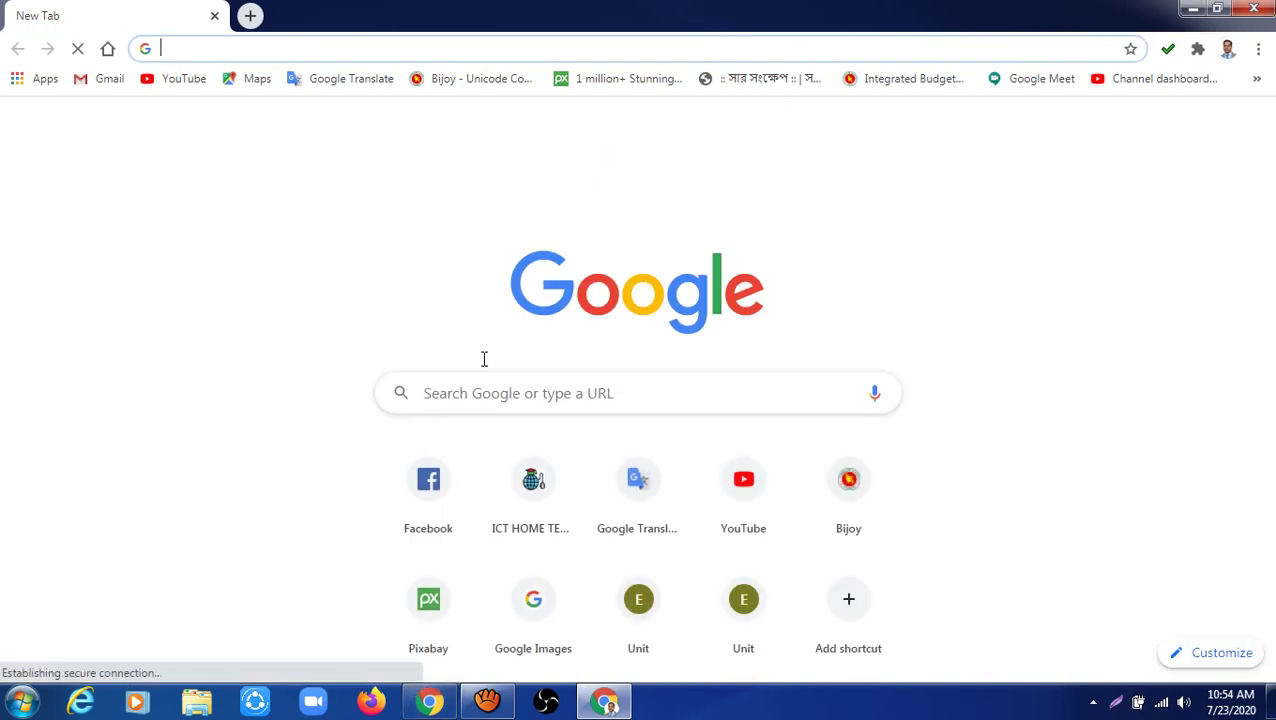
click(476, 390)
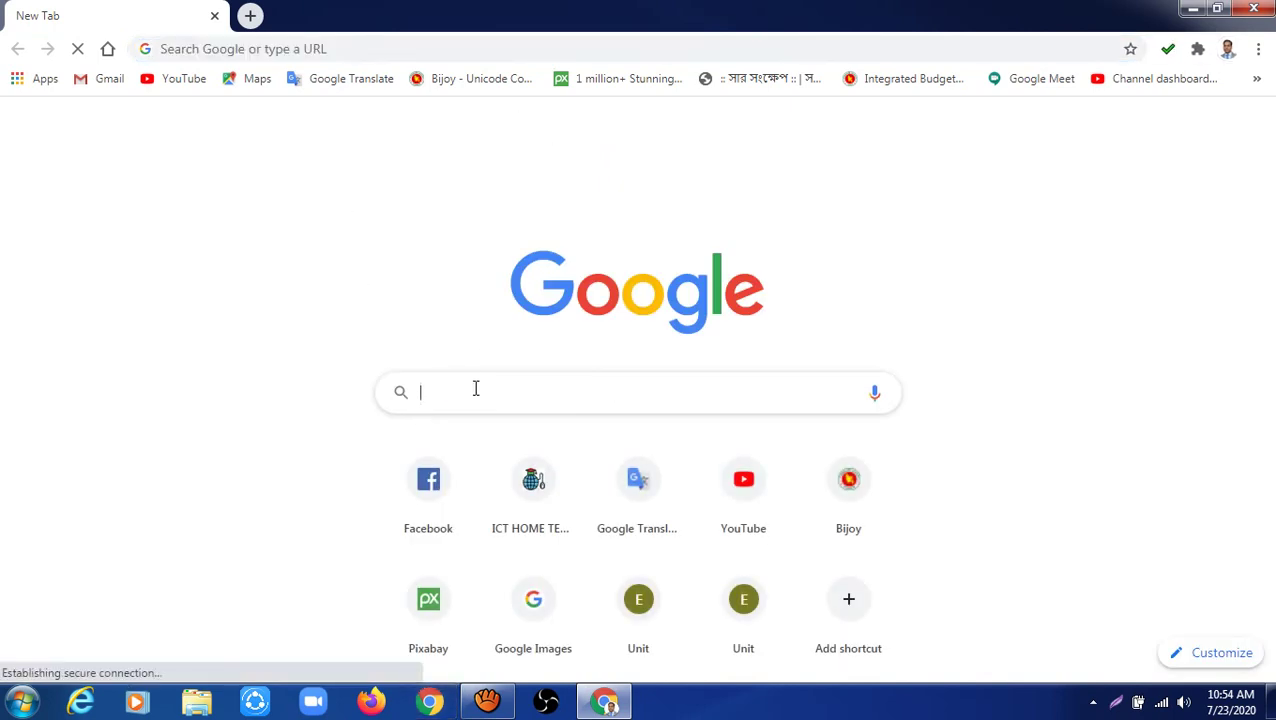
text(Nik)
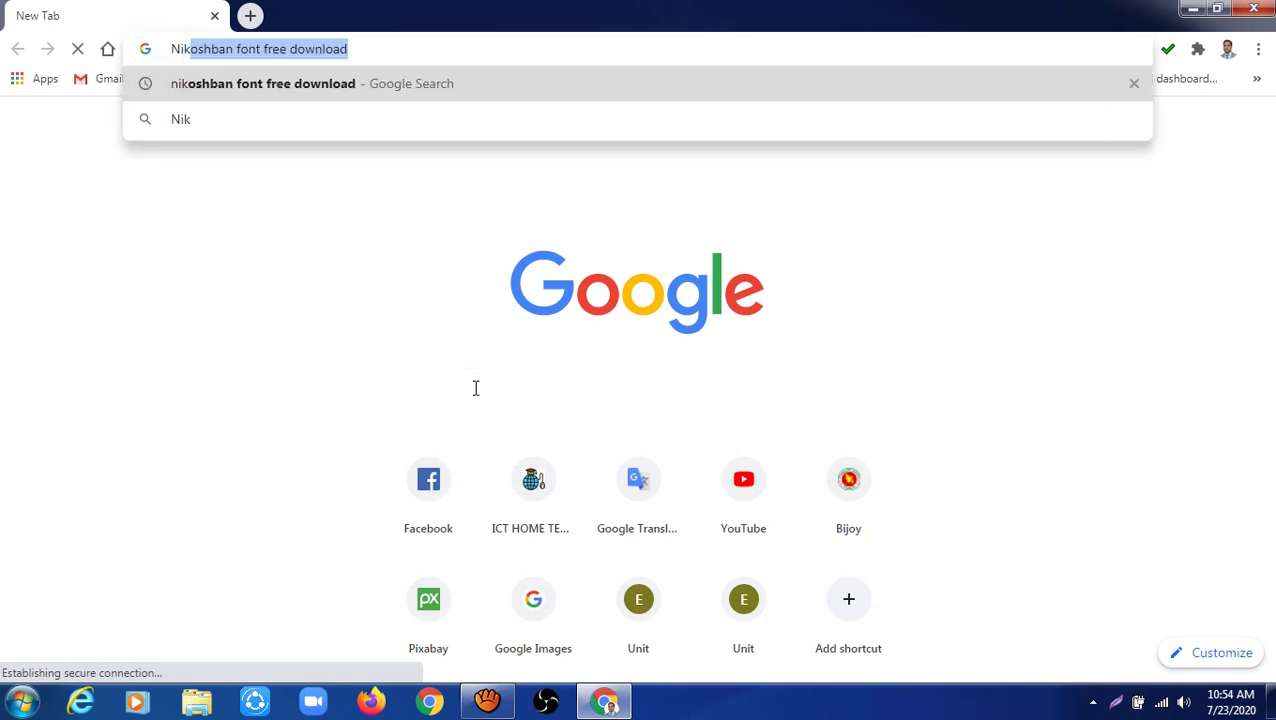
text(oshb)
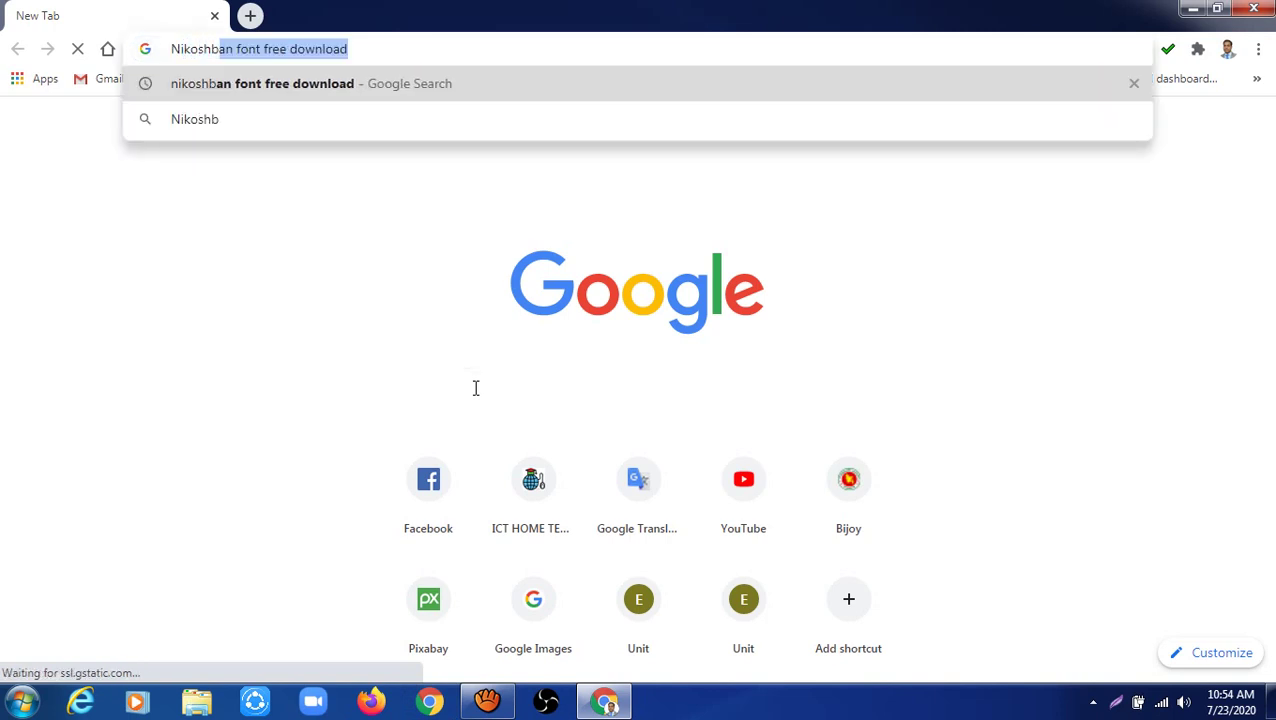
text(an)
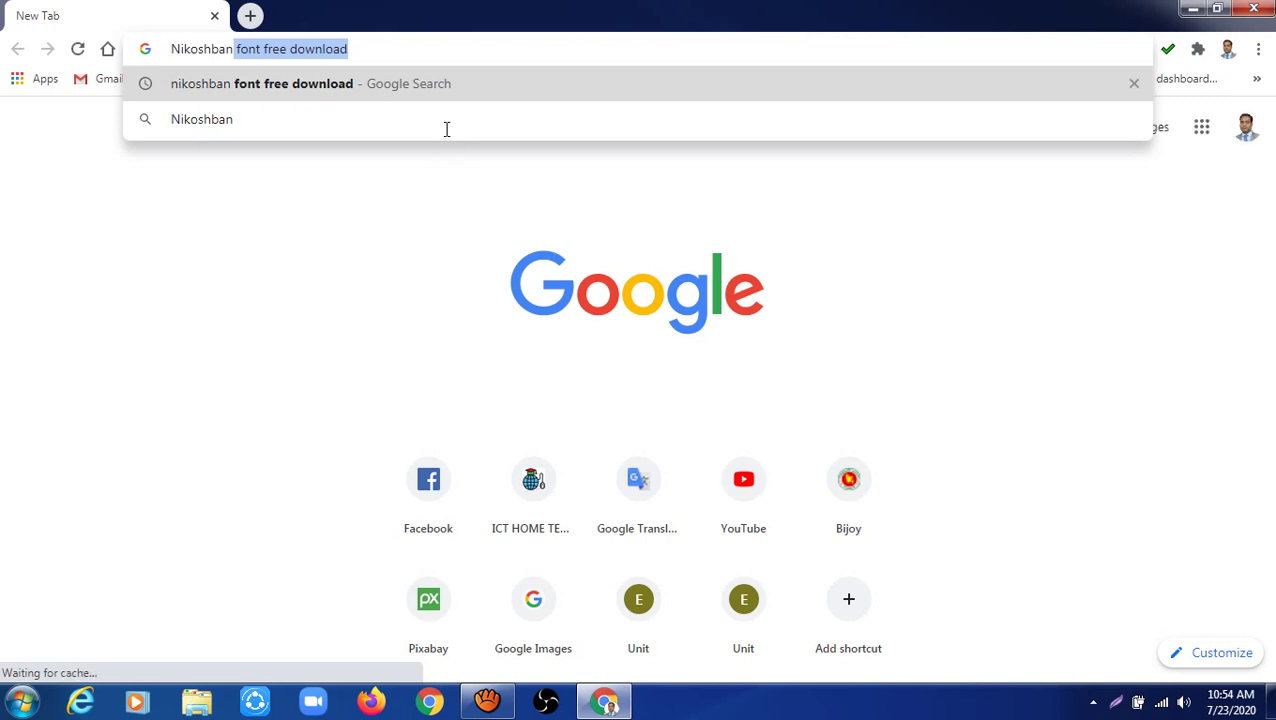
key(End)
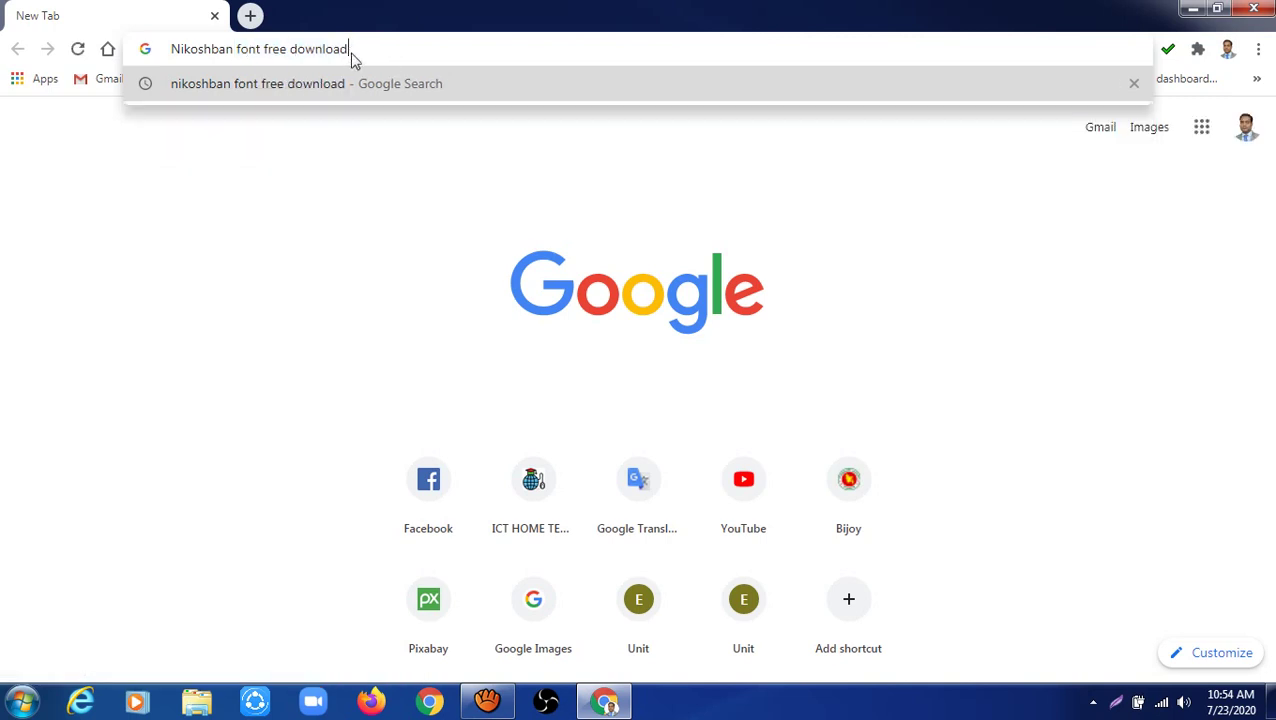
drag(350, 50, 171, 50)
click(362, 48)
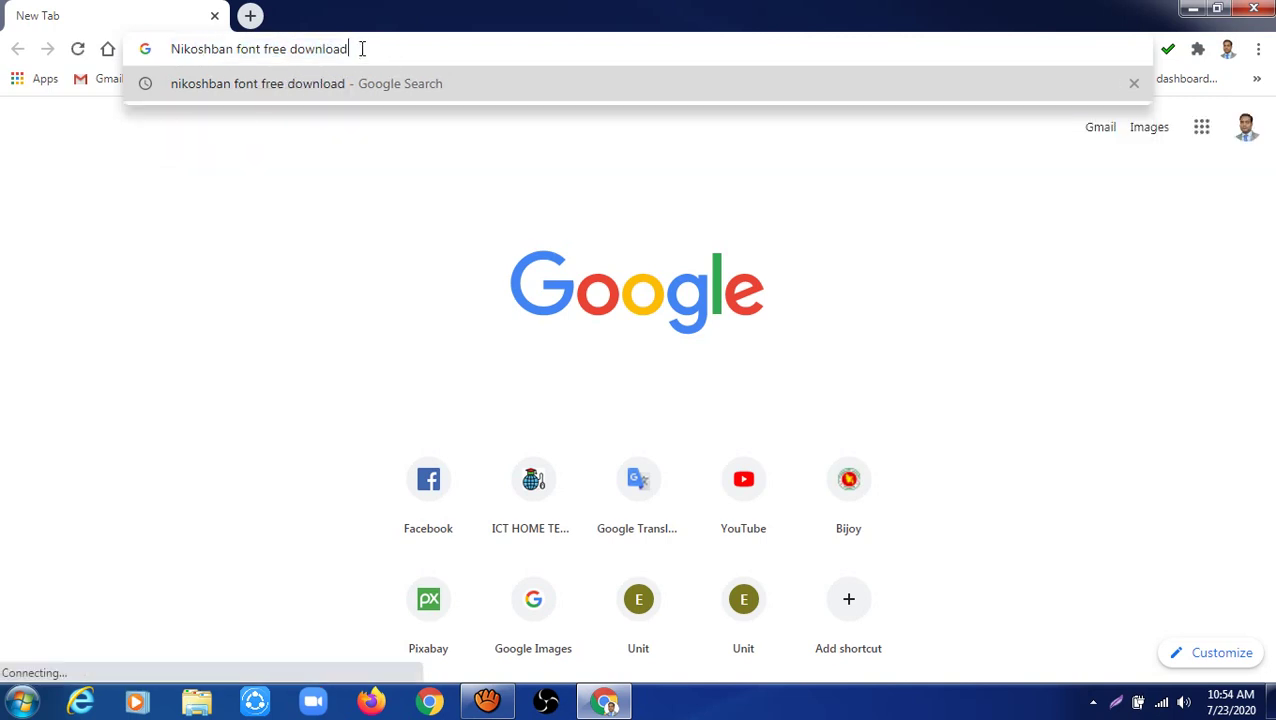
key(Return)
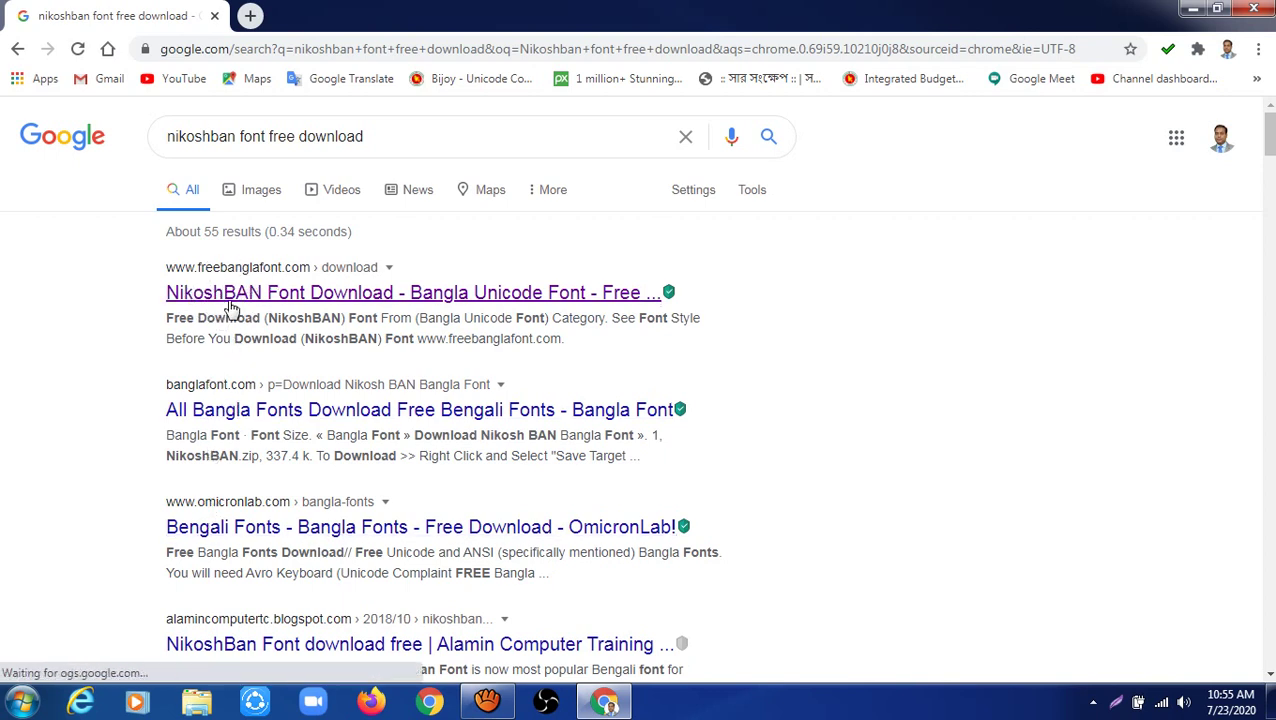
Step: Open the freebanglafont.com NikoshBAN result and scroll down its page
click(322, 300)
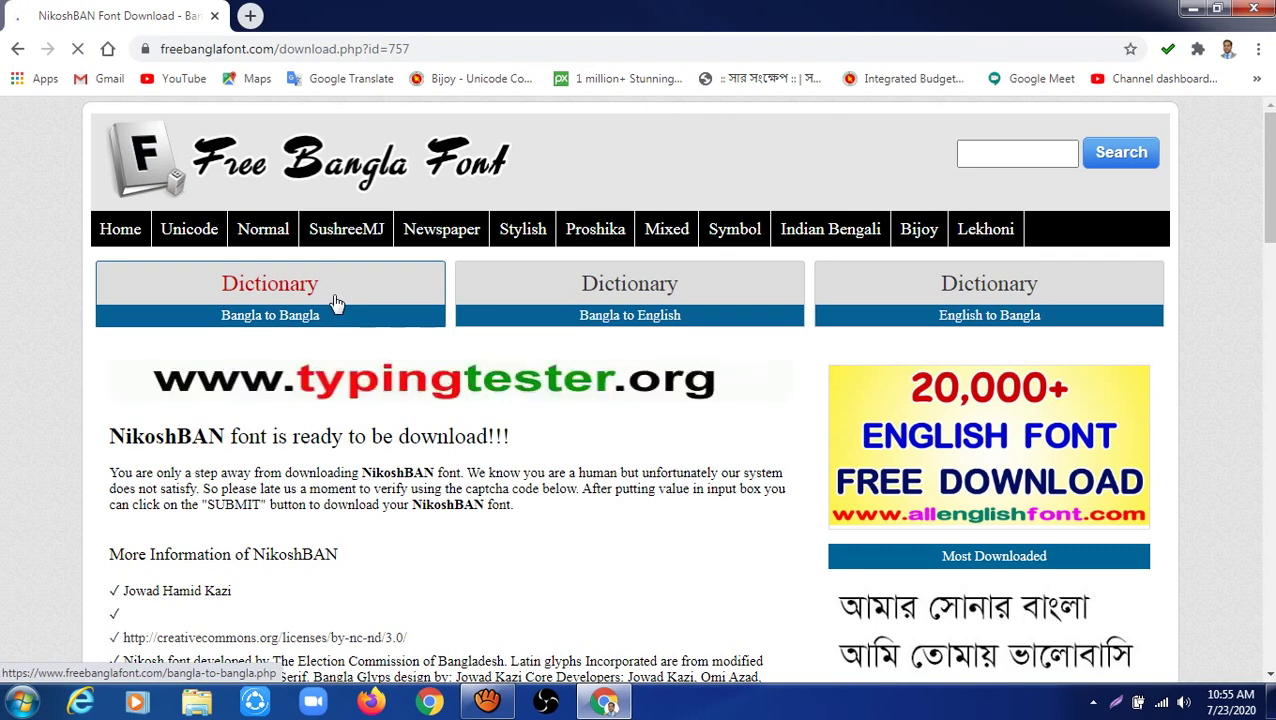
scroll(336, 300, down, 1)
scroll(336, 305, down, 1)
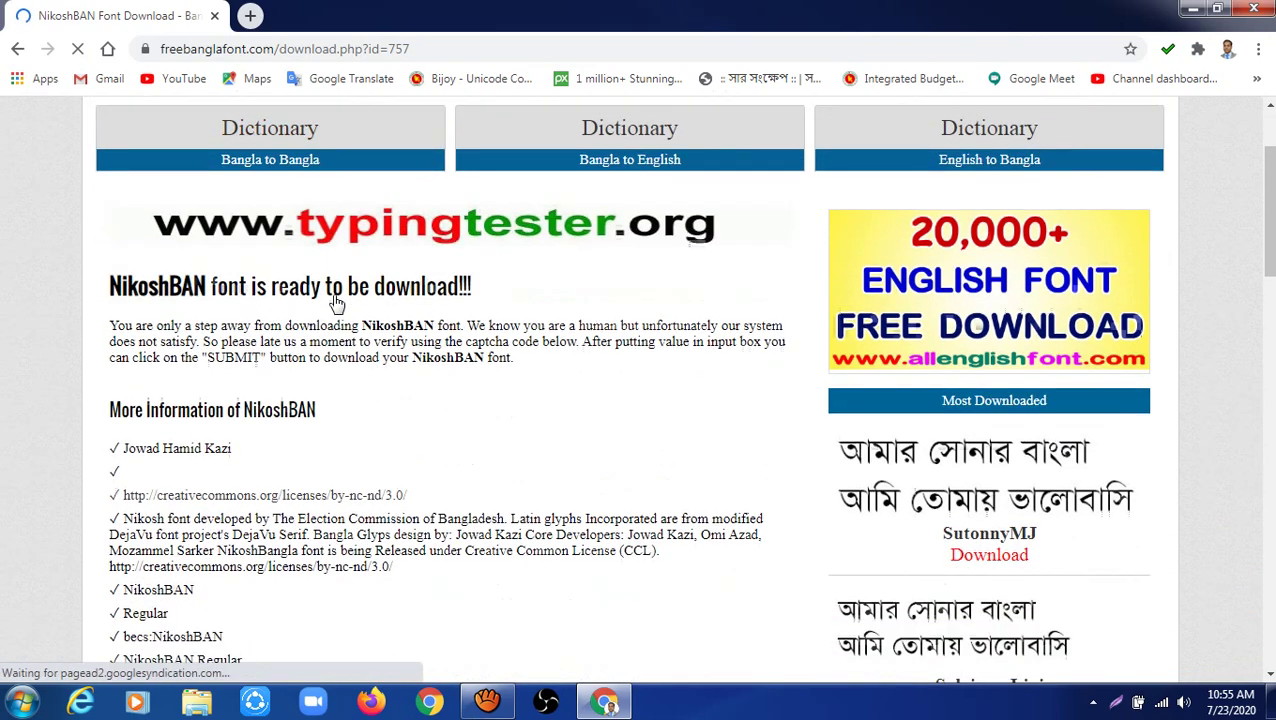
scroll(336, 302, down, 1)
scroll(305, 393, down, 1)
Step: Enter the displayed verification code and submit it to start the download
scroll(280, 432, down, 2)
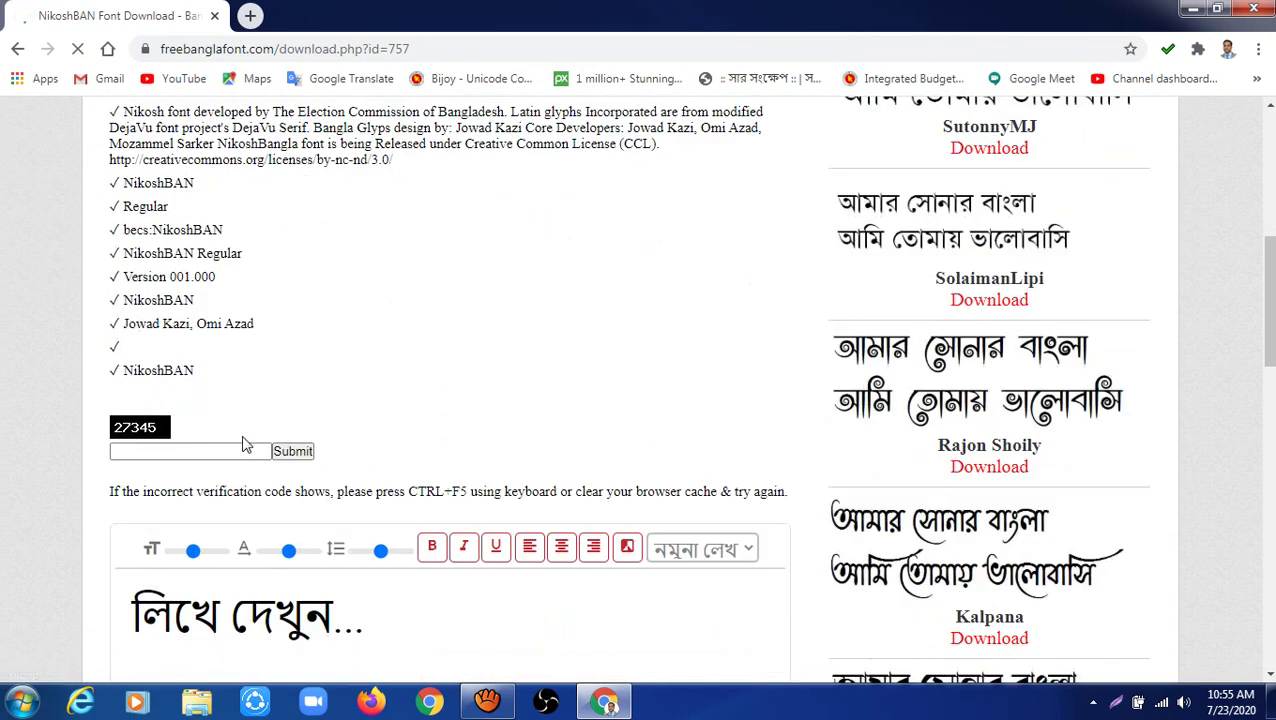
click(136, 452)
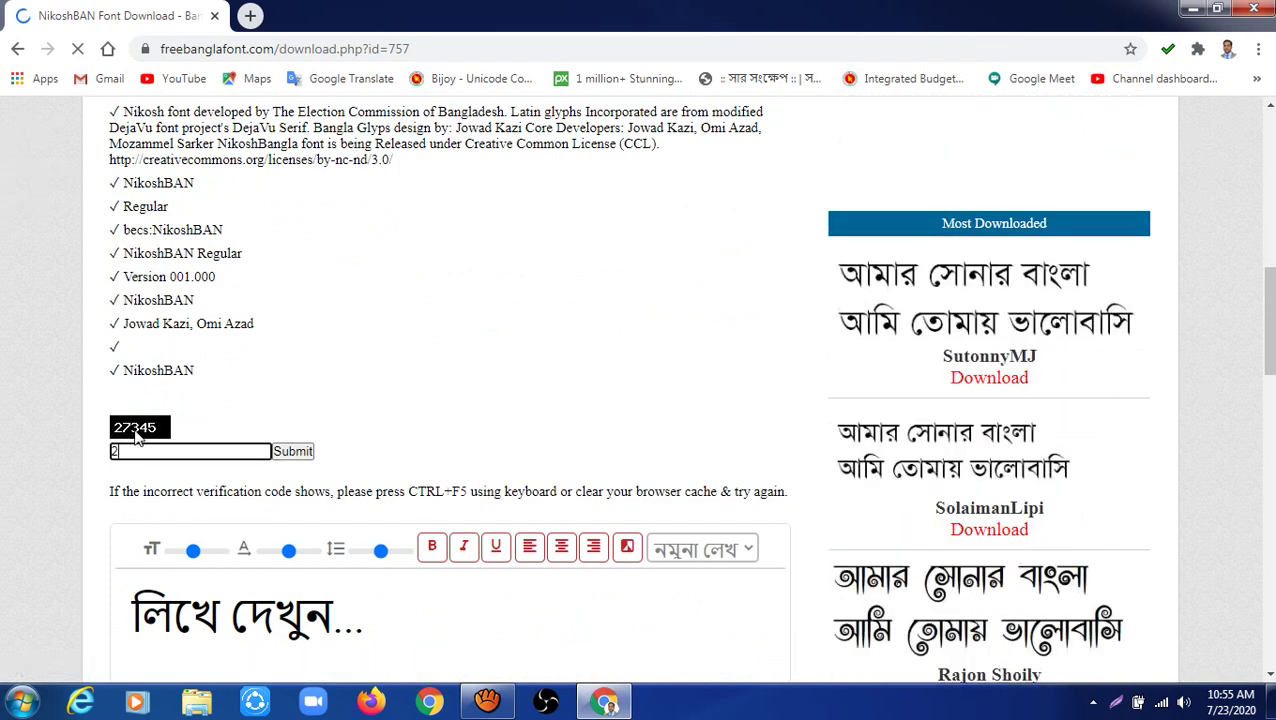
text(7)
text(345)
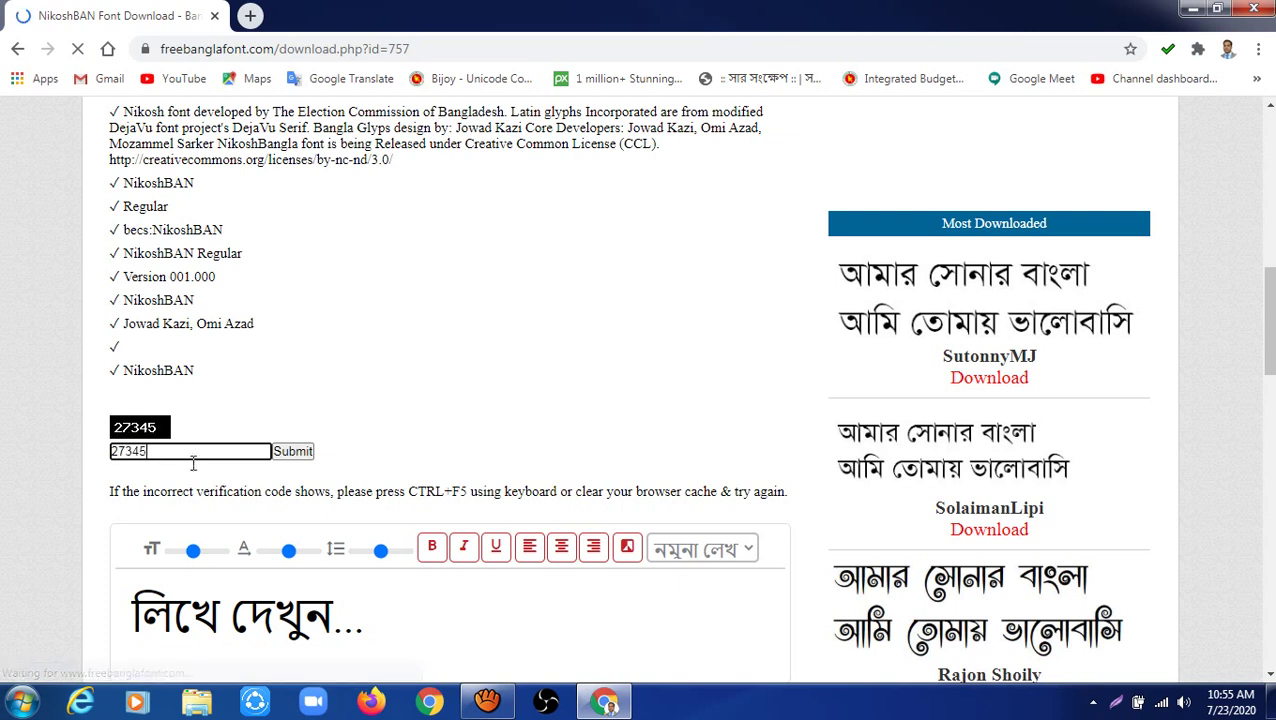
click(291, 454)
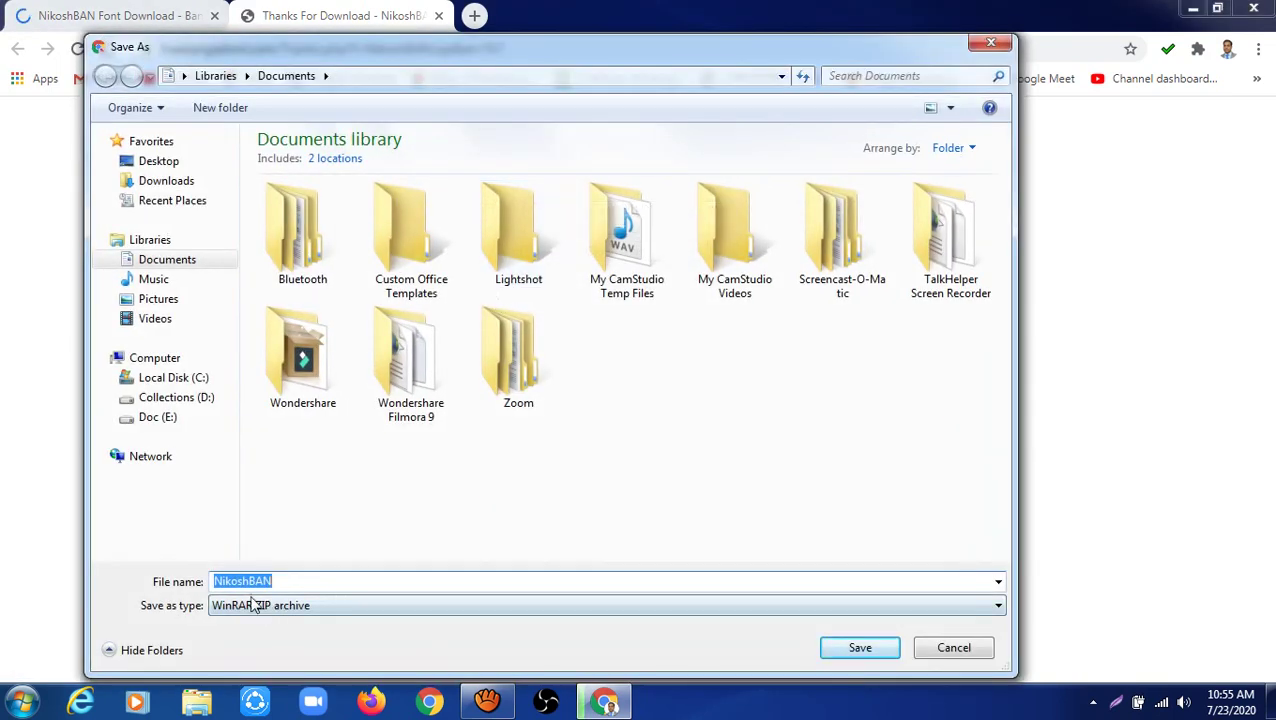
Step: Save the archive as NikoshBAN on the Desktop
click(286, 584)
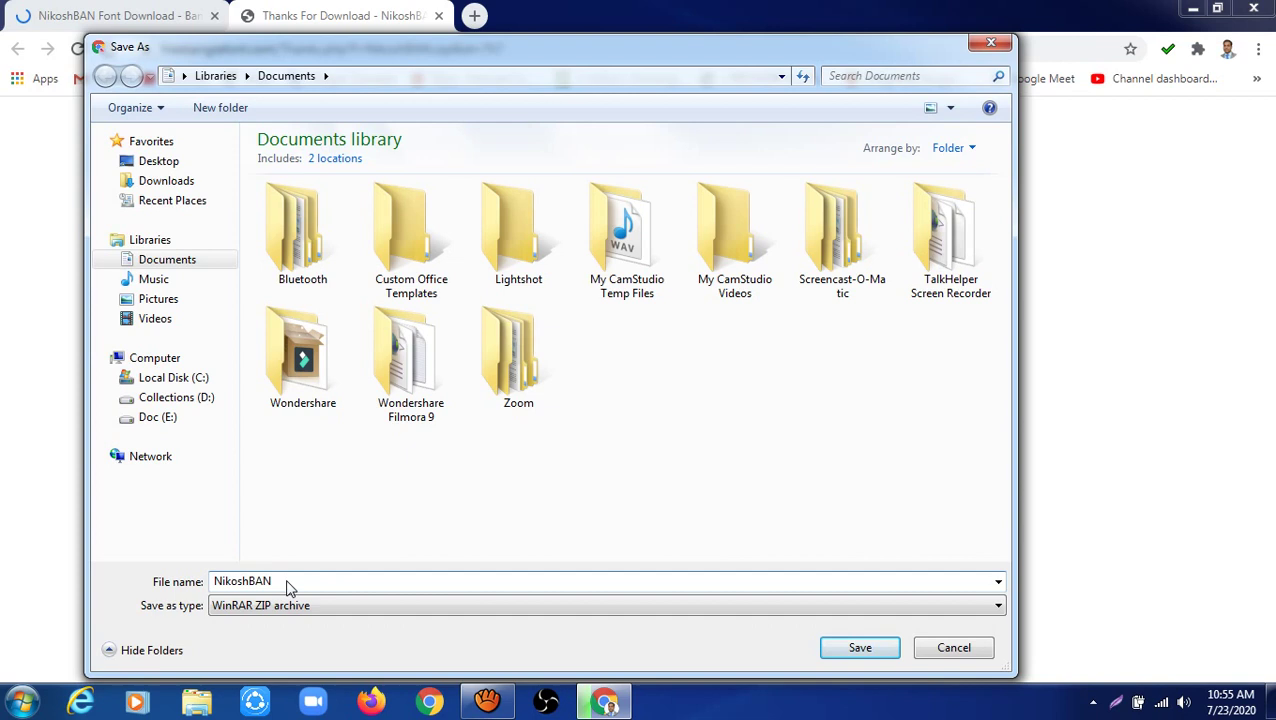
click(158, 168)
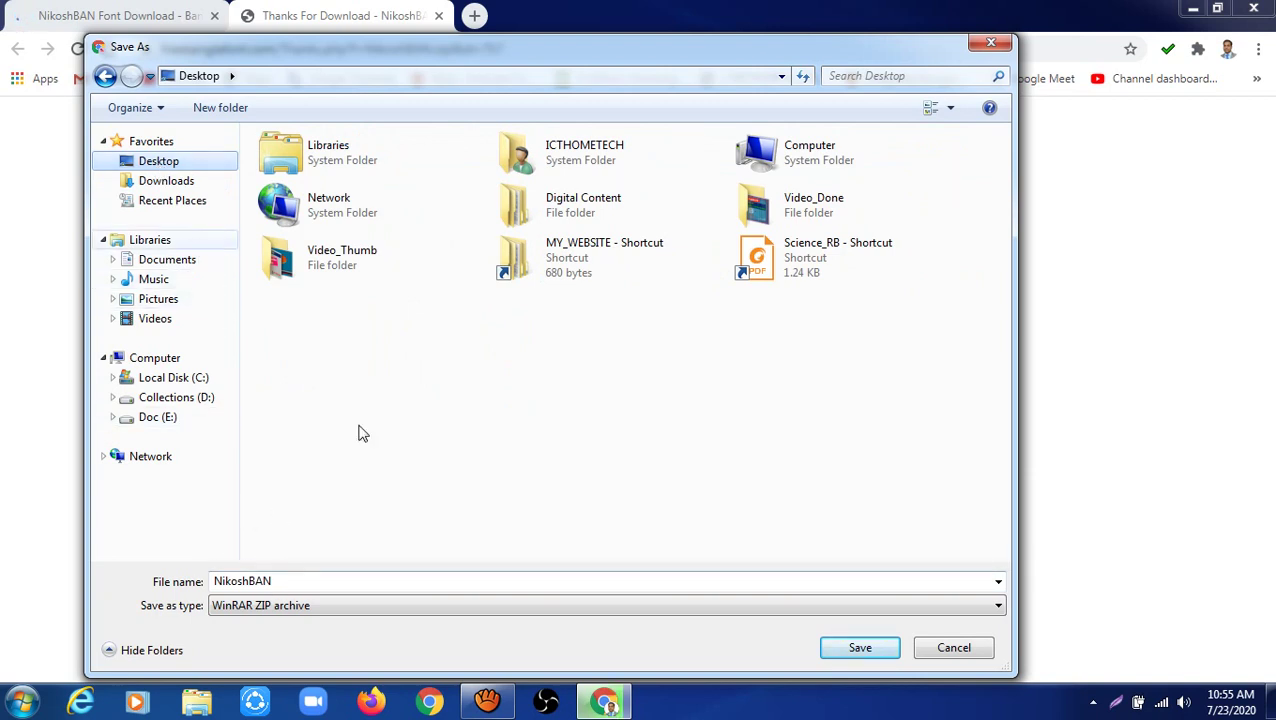
click(862, 650)
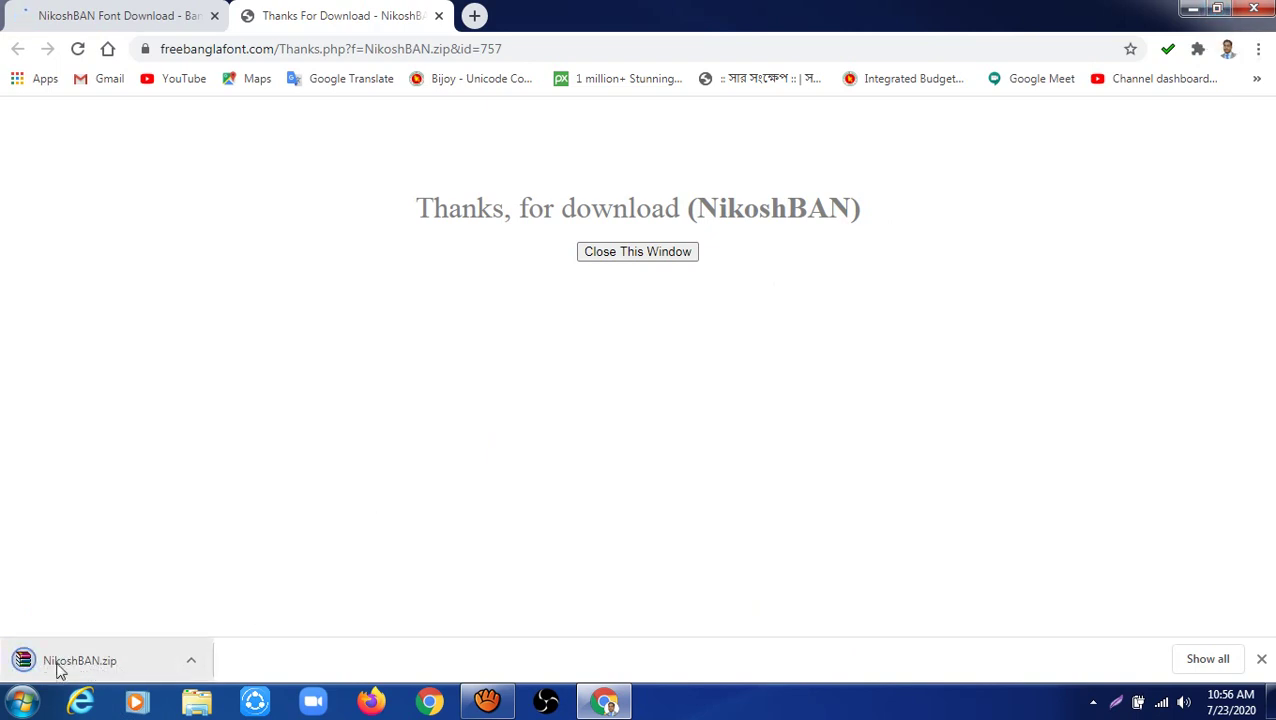
Step: Minimize Chrome and extract the NikoshBAN archive to a NikoshBAN folder on the desktop
click(1193, 8)
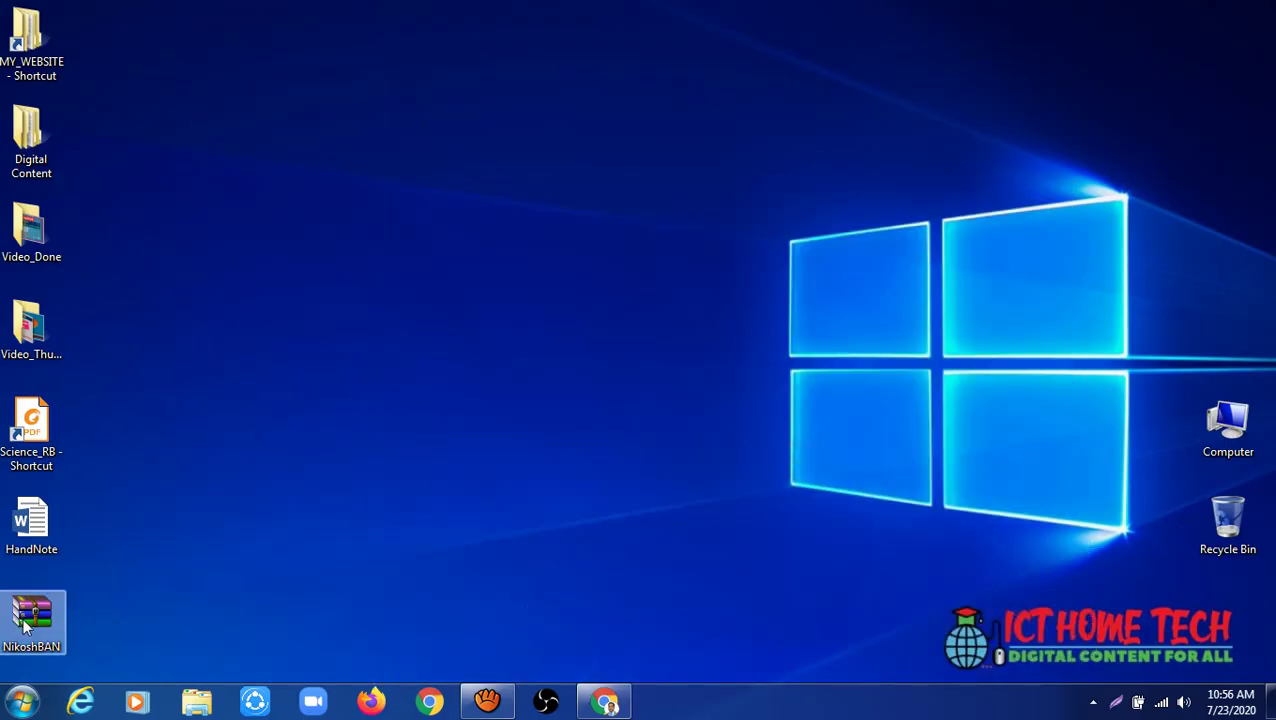
drag(30, 618, 257, 452)
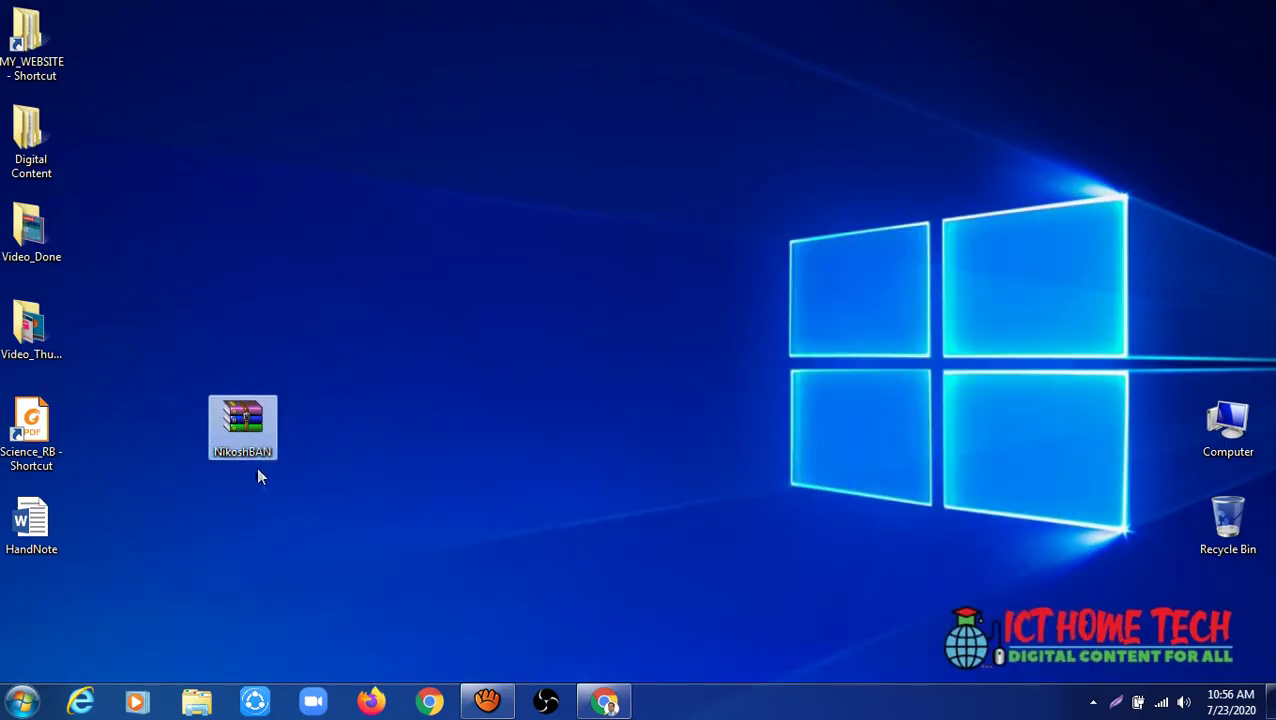
drag(330, 304, 183, 518)
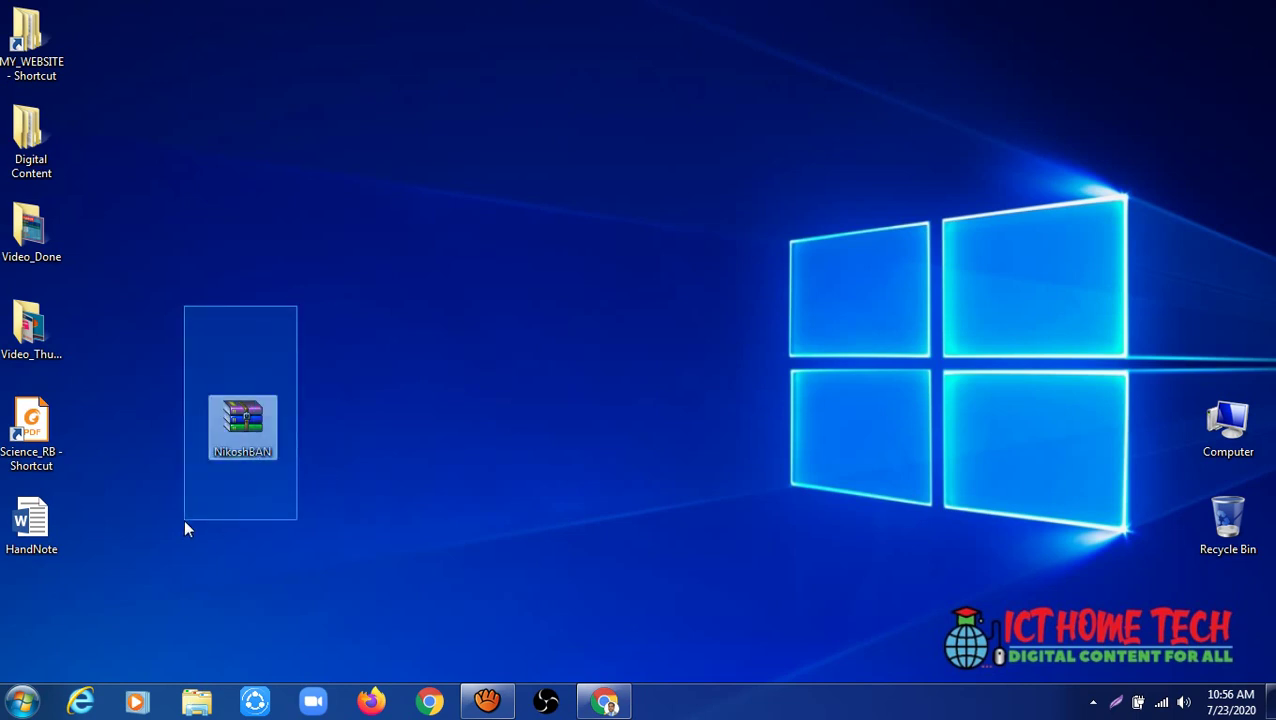
right_click(240, 416)
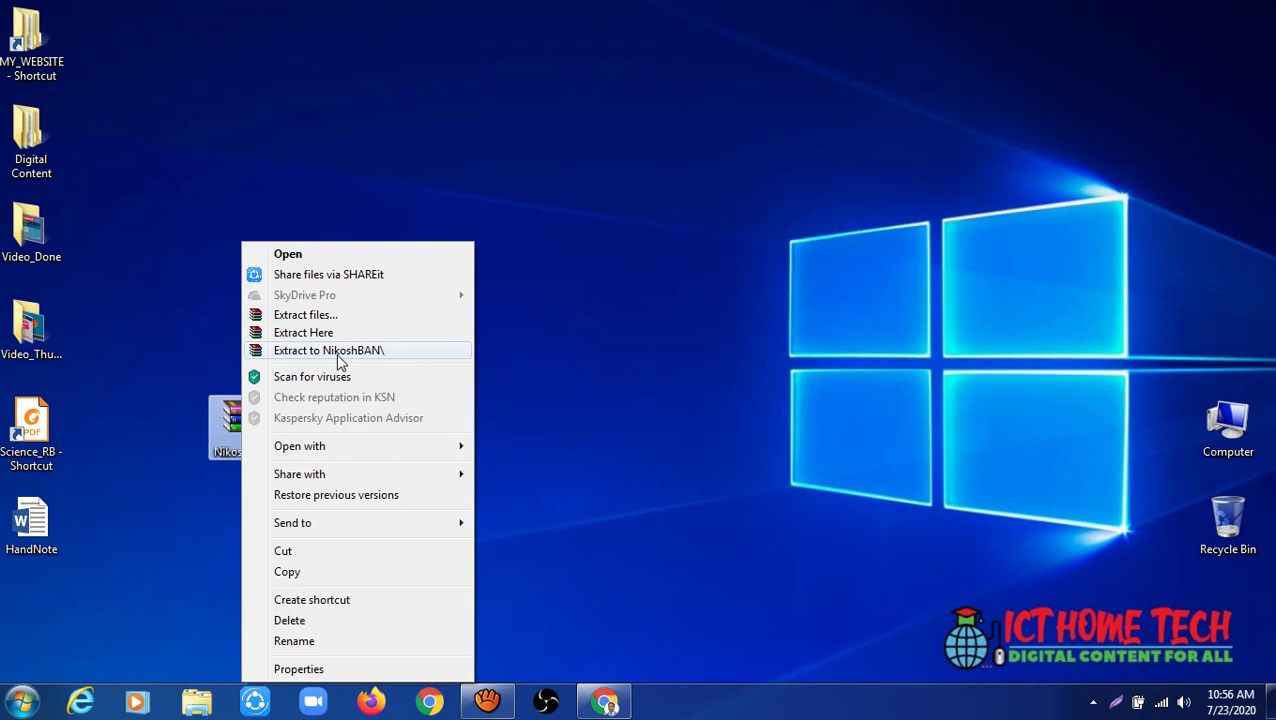
click(340, 352)
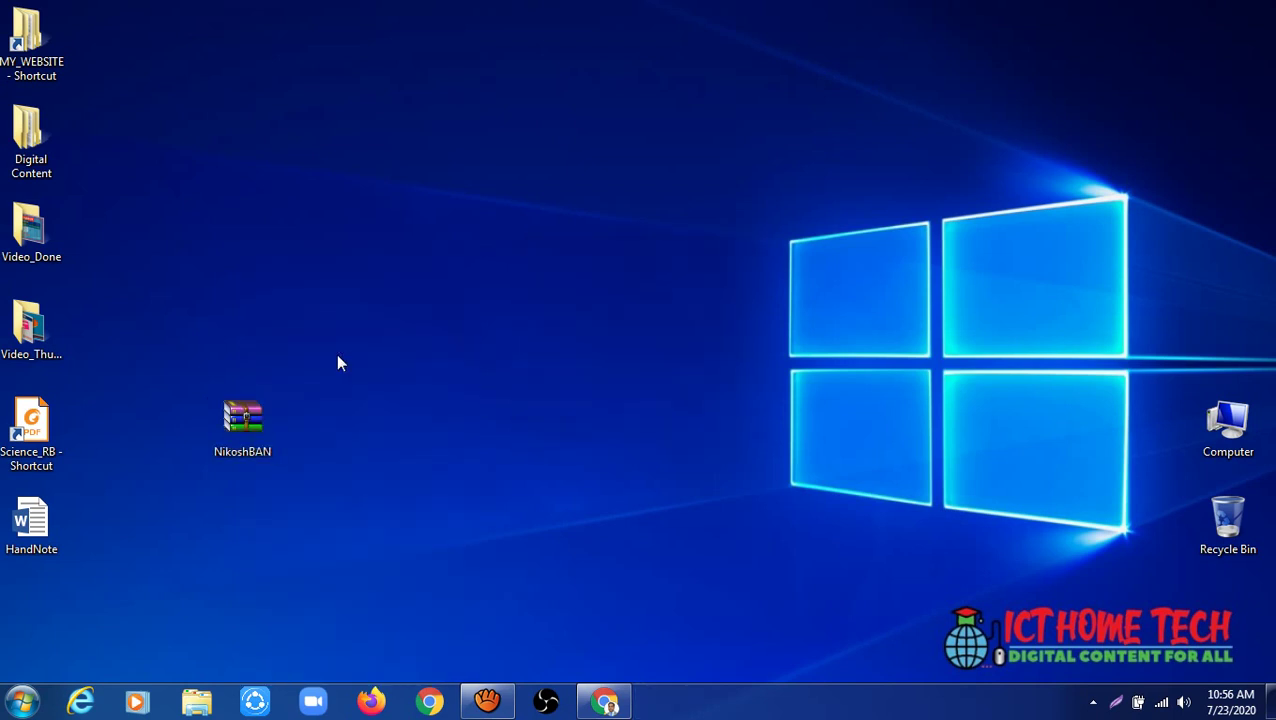
Step: Rearrange the NikoshBAN archive icon and select the extracted NikoshBAN folder
click(31, 620)
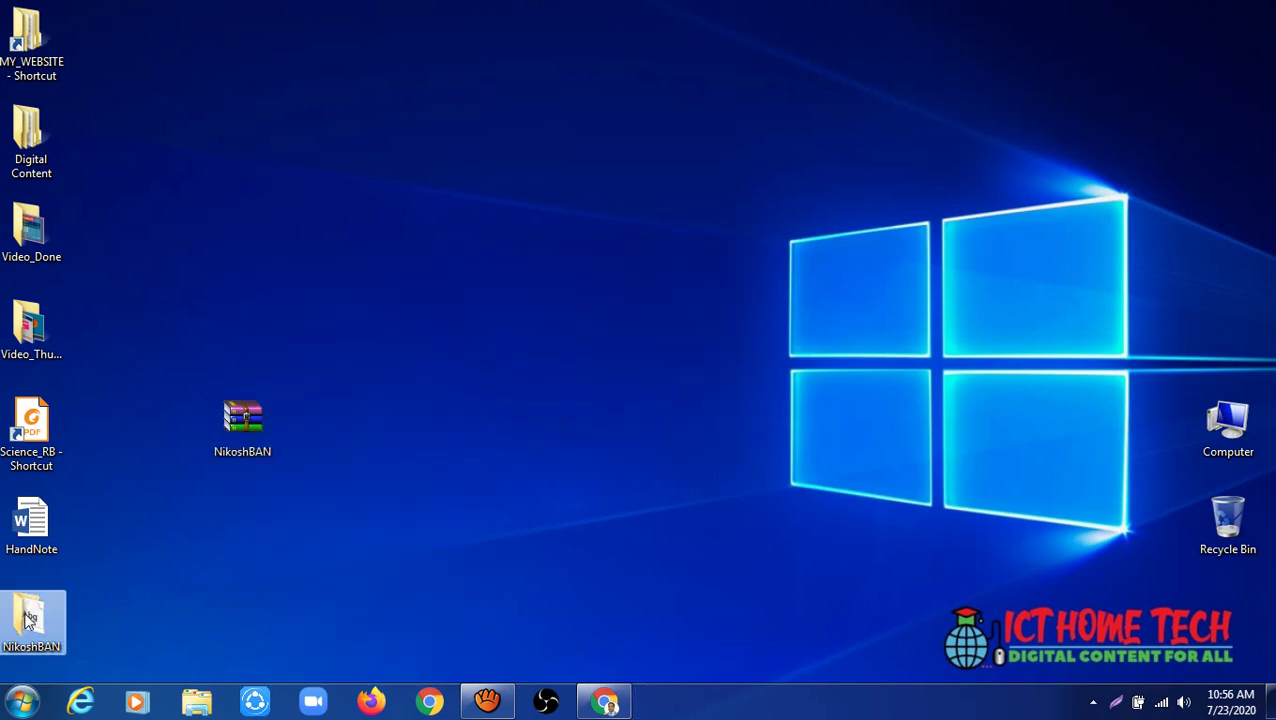
drag(237, 427, 136, 555)
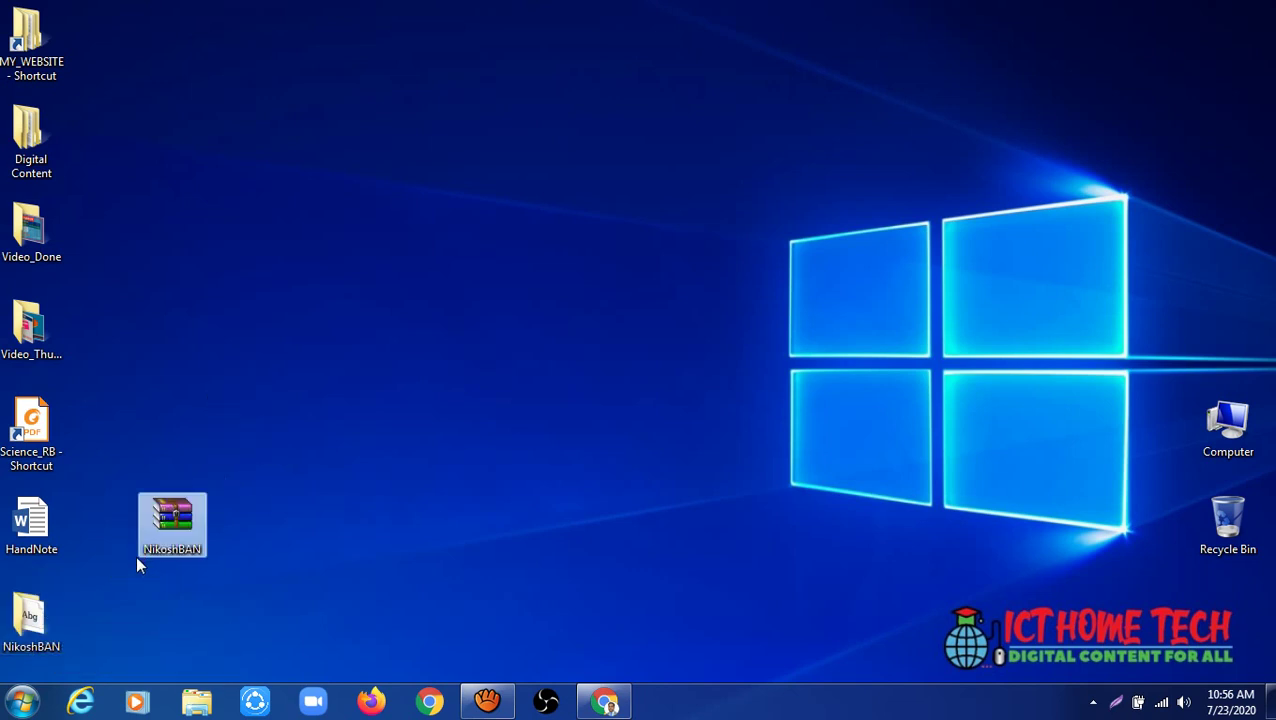
drag(264, 440, 150, 565)
mouse_move(35, 633)
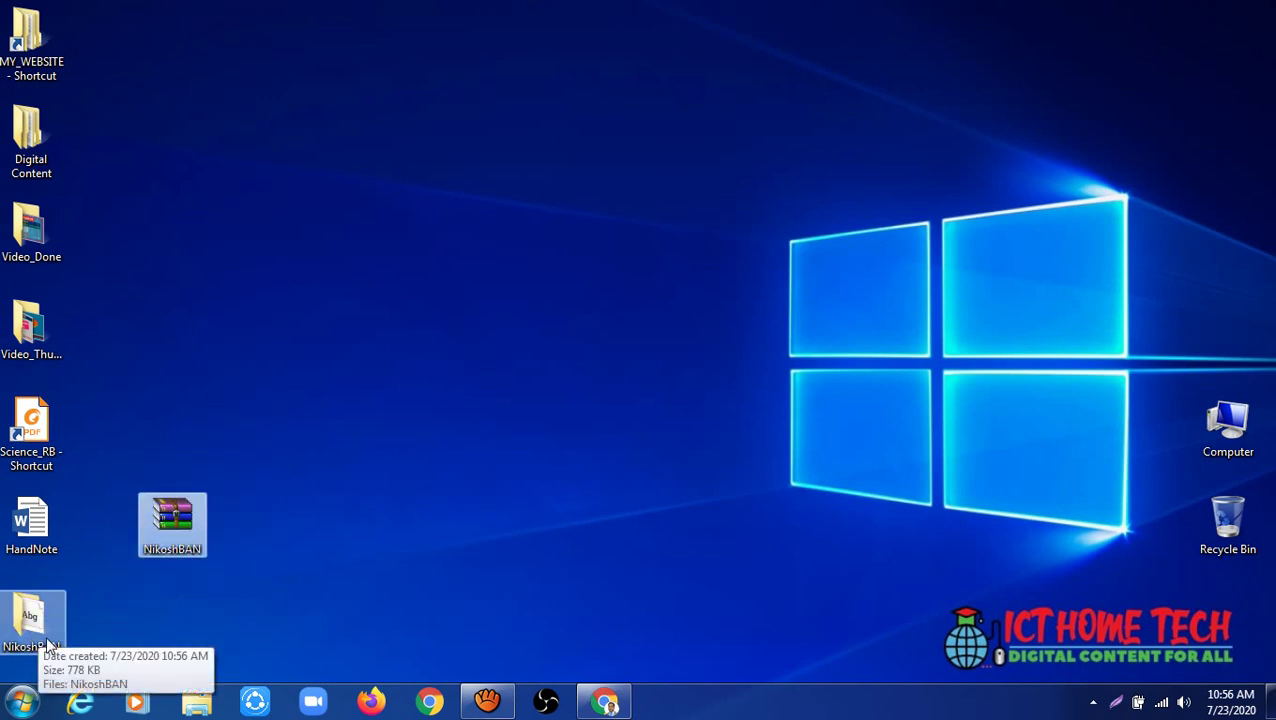
click(36, 632)
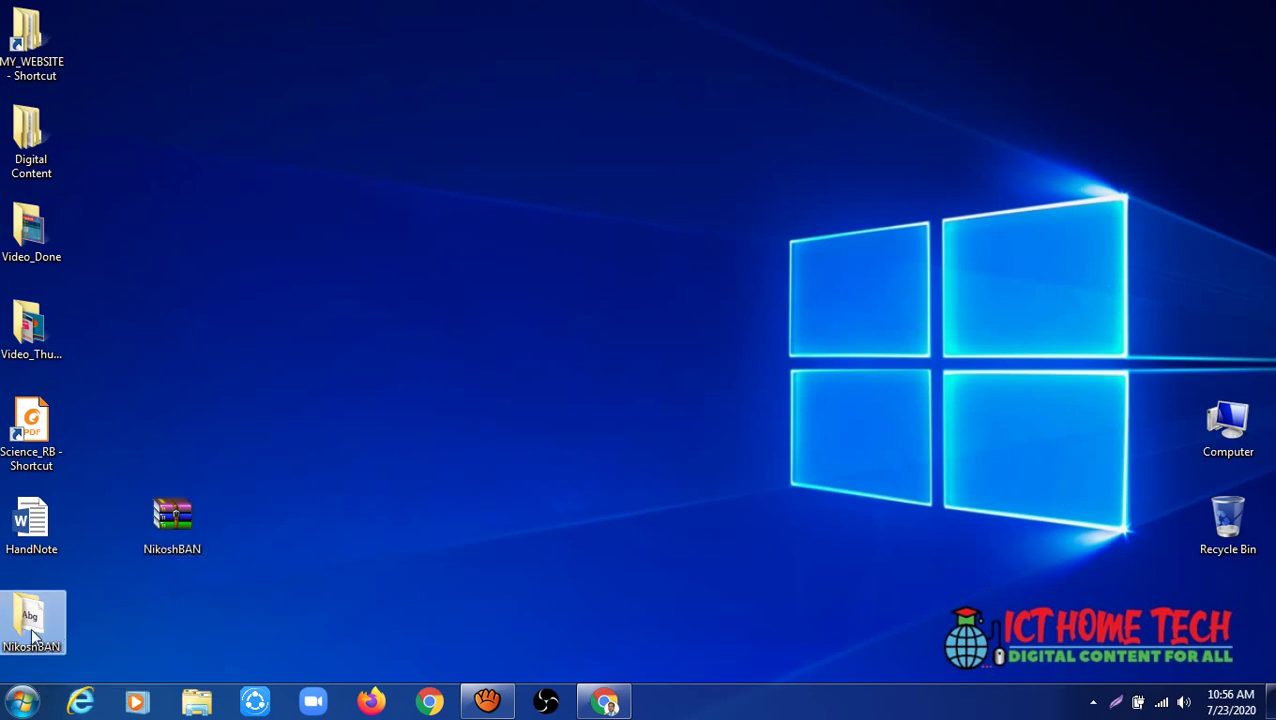
mouse_move(34, 628)
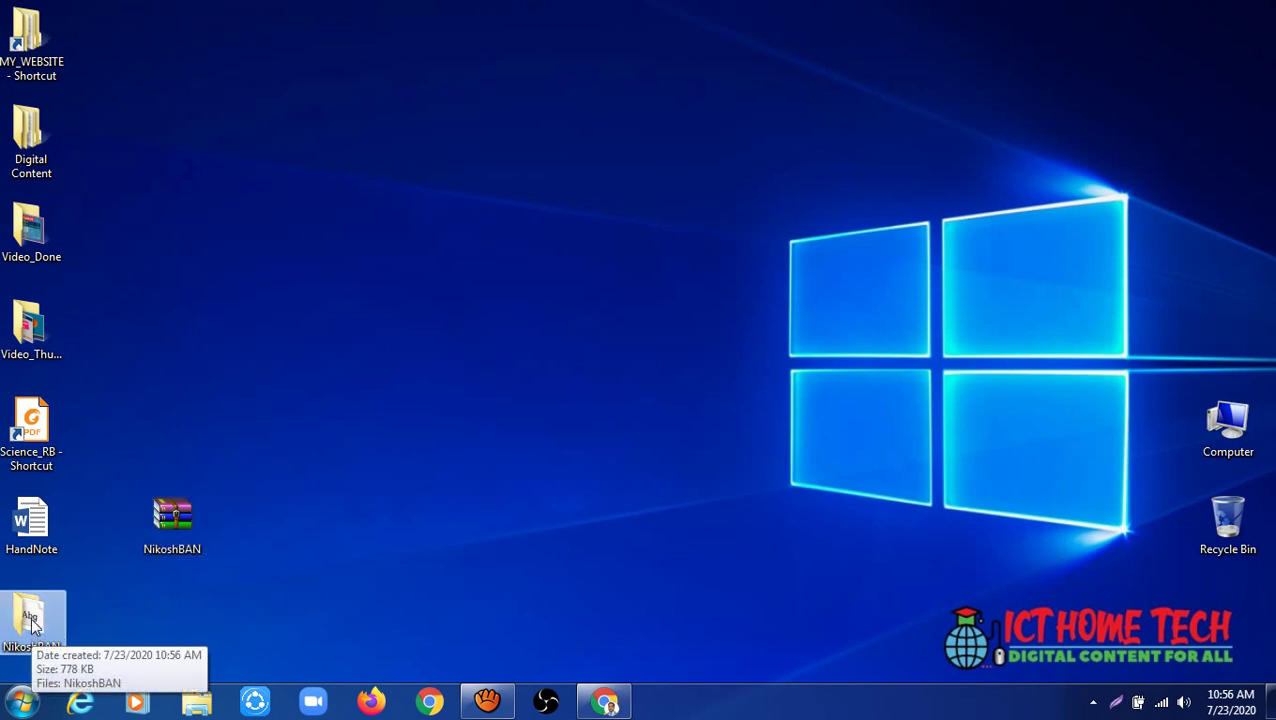
right_click(34, 624)
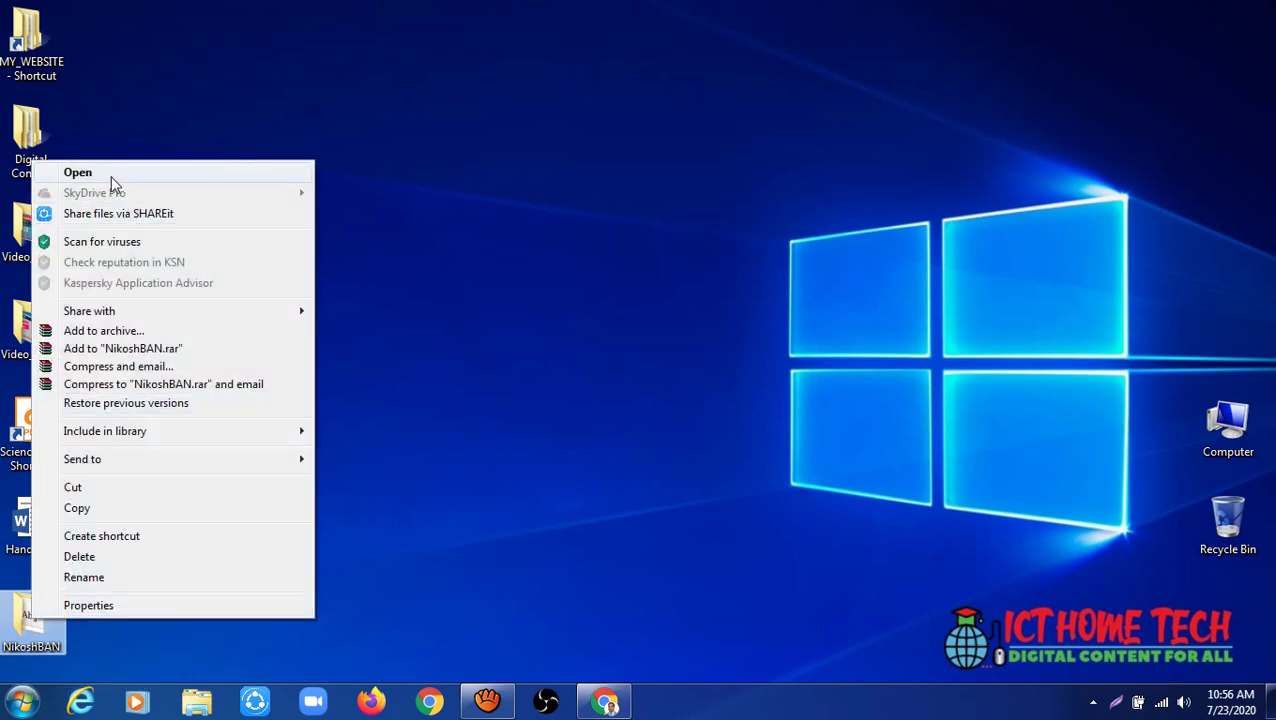
Step: Open the NikoshBAN folder in Large Icons view and preview the NikoshBAN font file
click(108, 175)
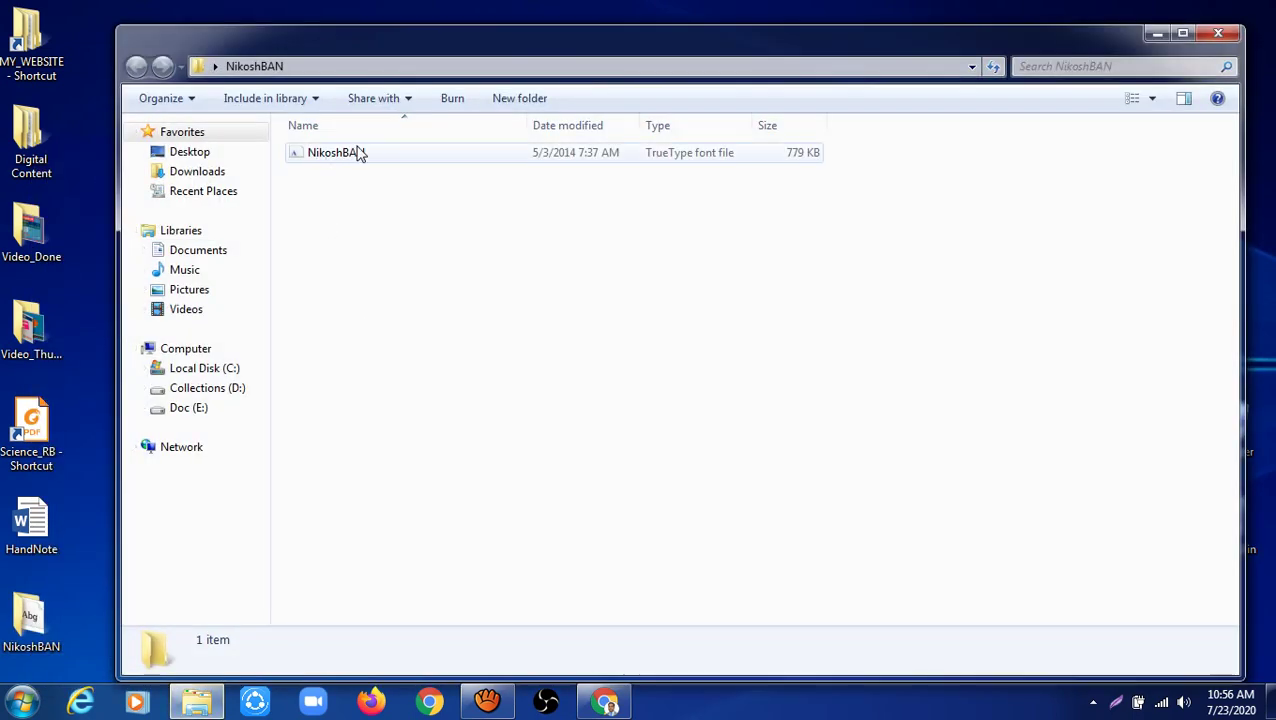
click(1152, 100)
click(1091, 52)
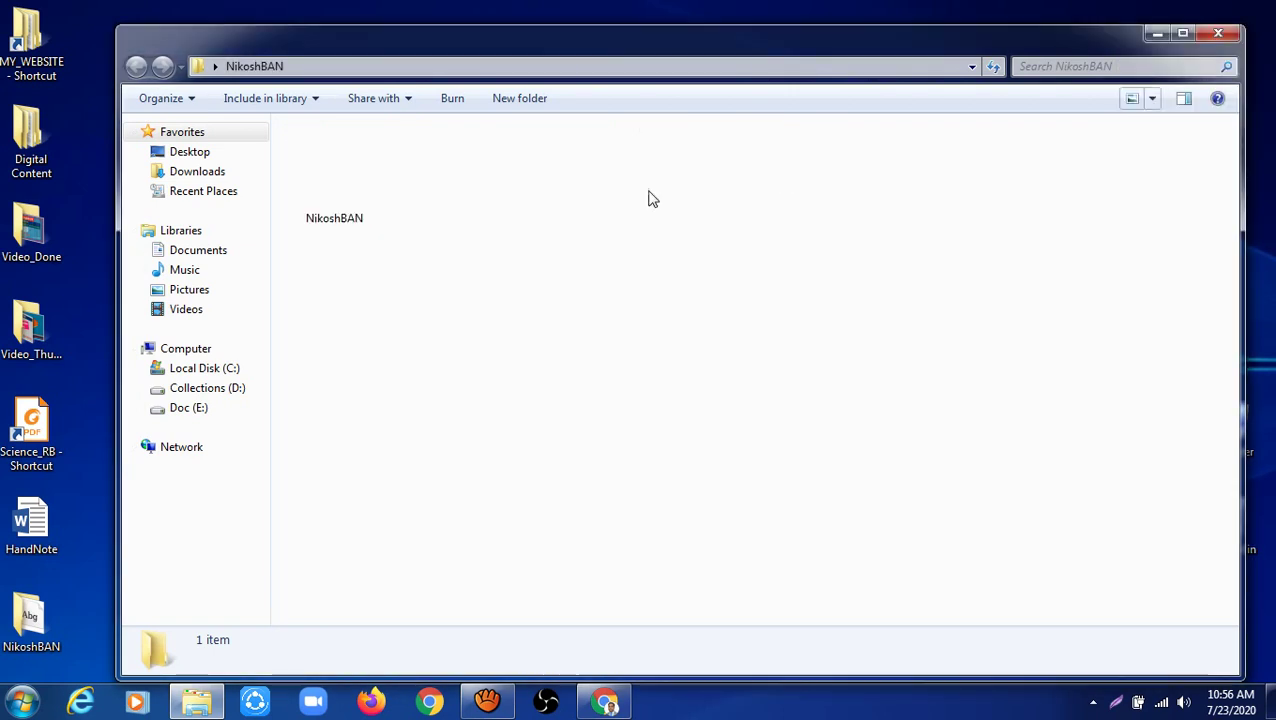
click(341, 200)
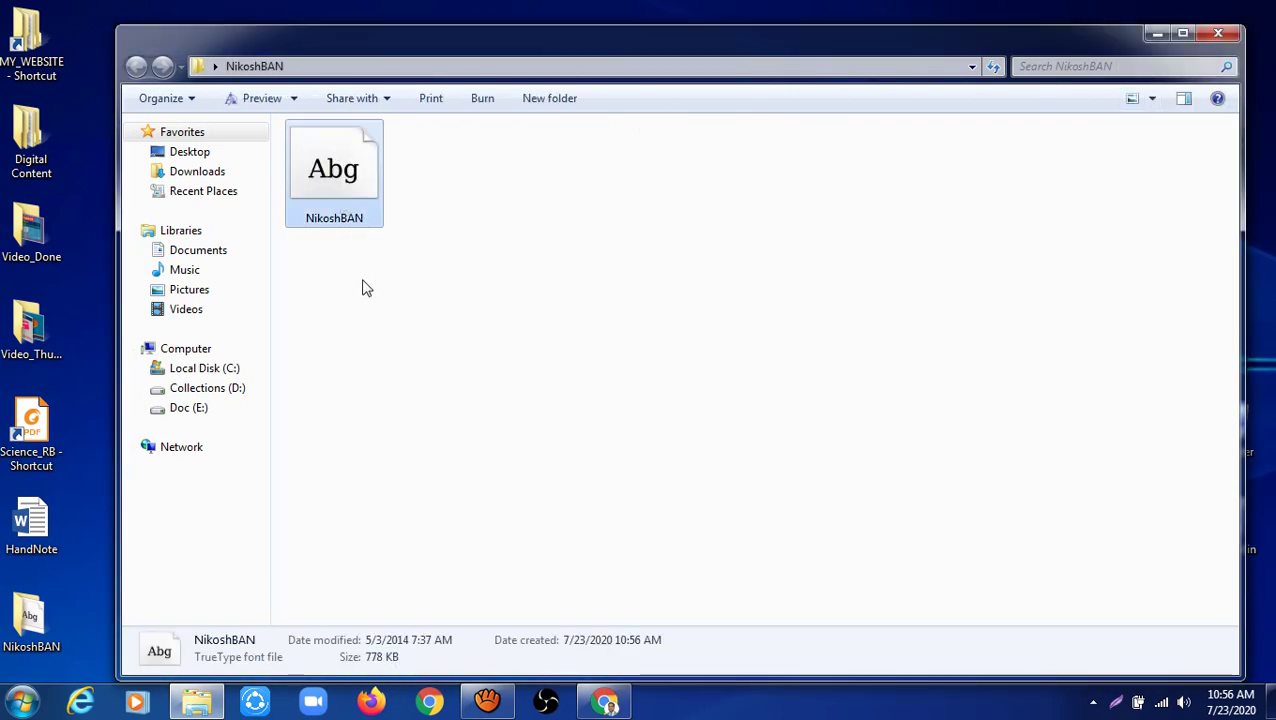
right_click(333, 200)
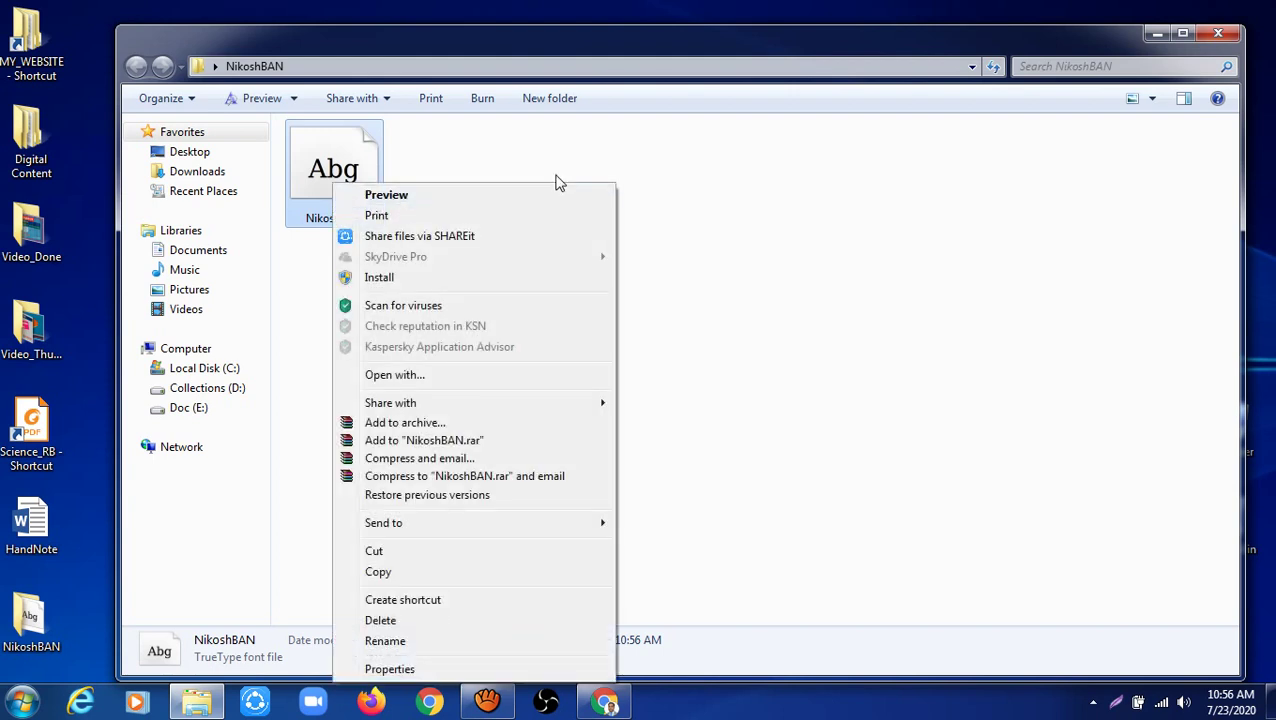
click(559, 183)
double_click(341, 186)
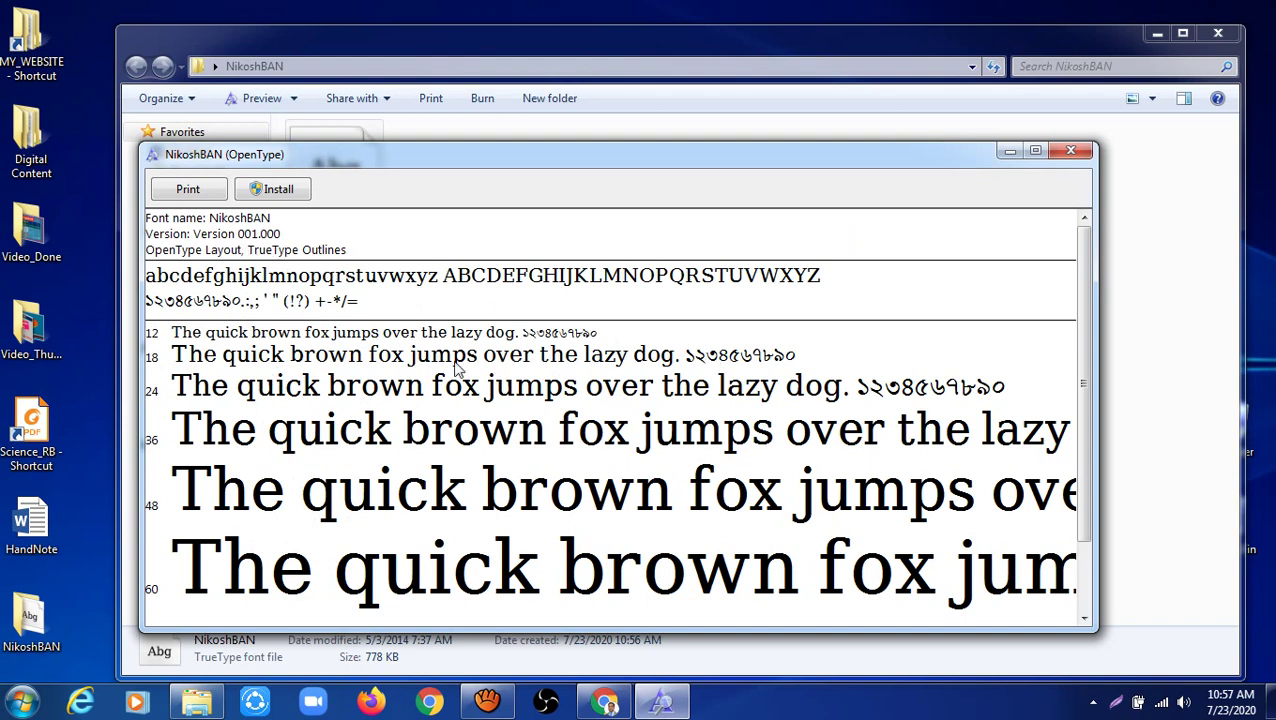
Step: Install NikoshBAN, replacing the existing copy, then close the viewer and folder and refresh the desktop
click(268, 191)
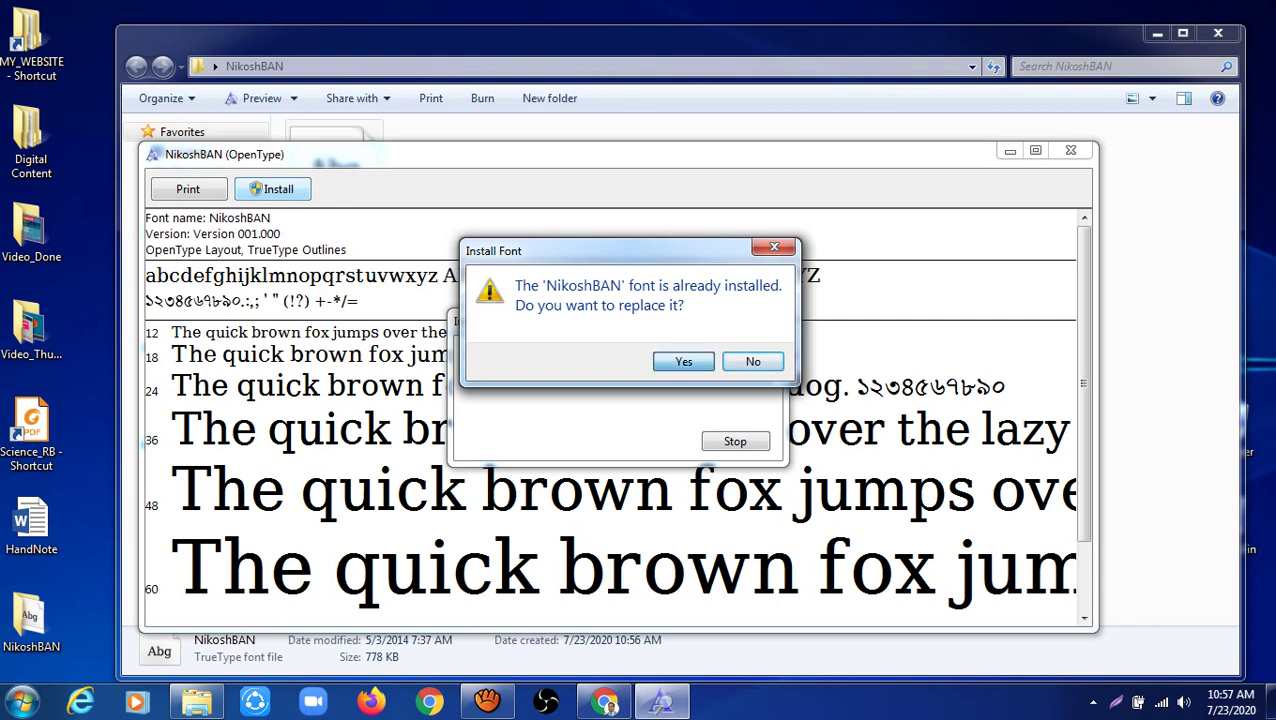
click(683, 361)
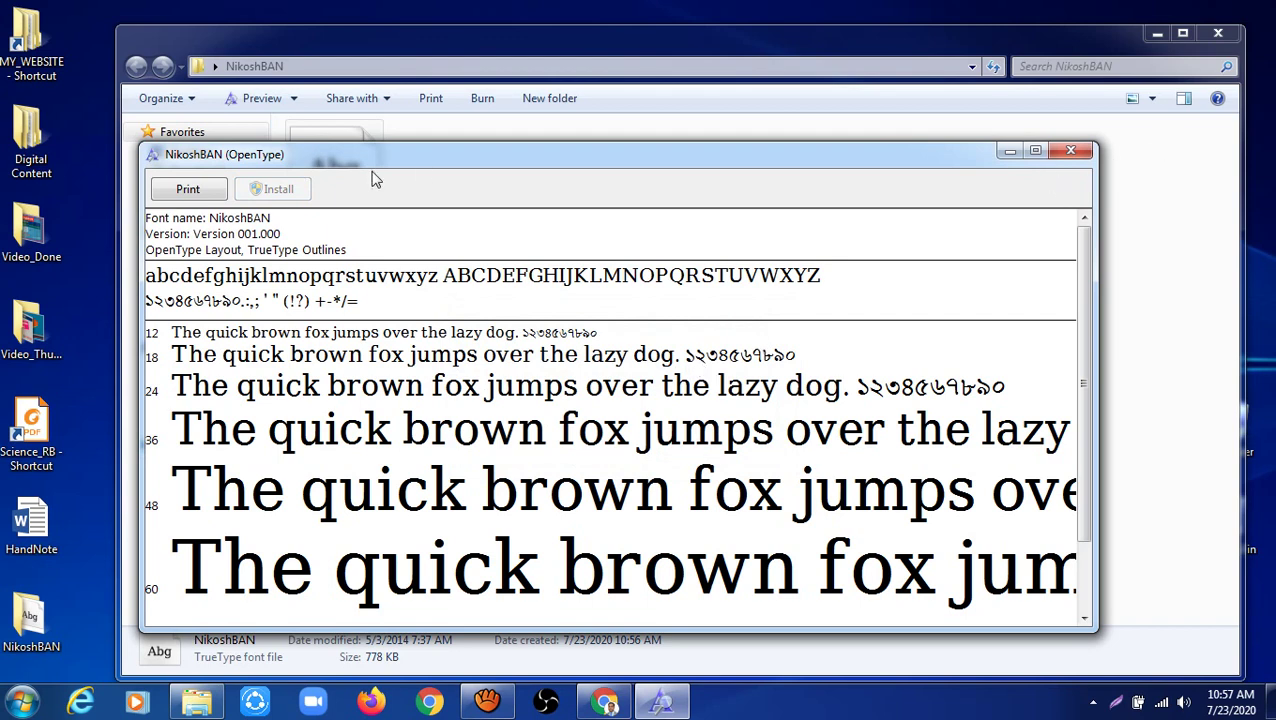
click(1069, 152)
click(1218, 33)
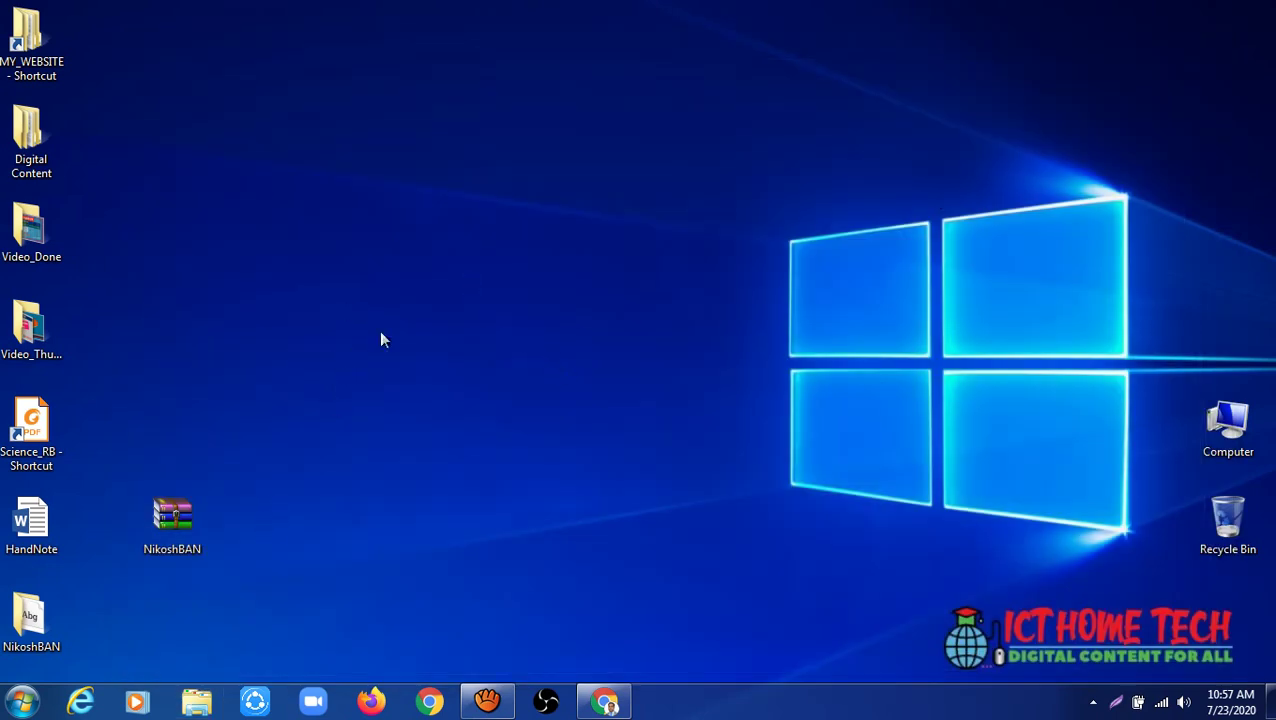
right_click(431, 227)
click(452, 278)
Step: Open Project-04 from the Digital Content > Content folder
double_click(31, 140)
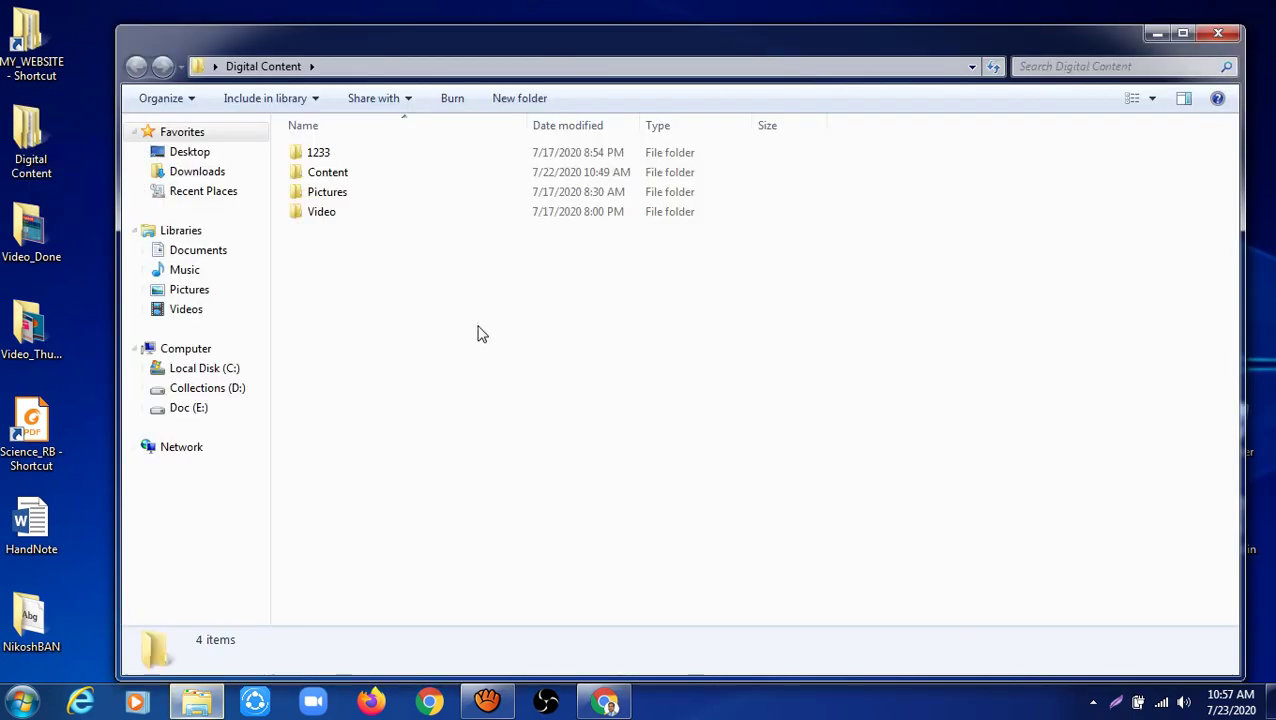
double_click(330, 174)
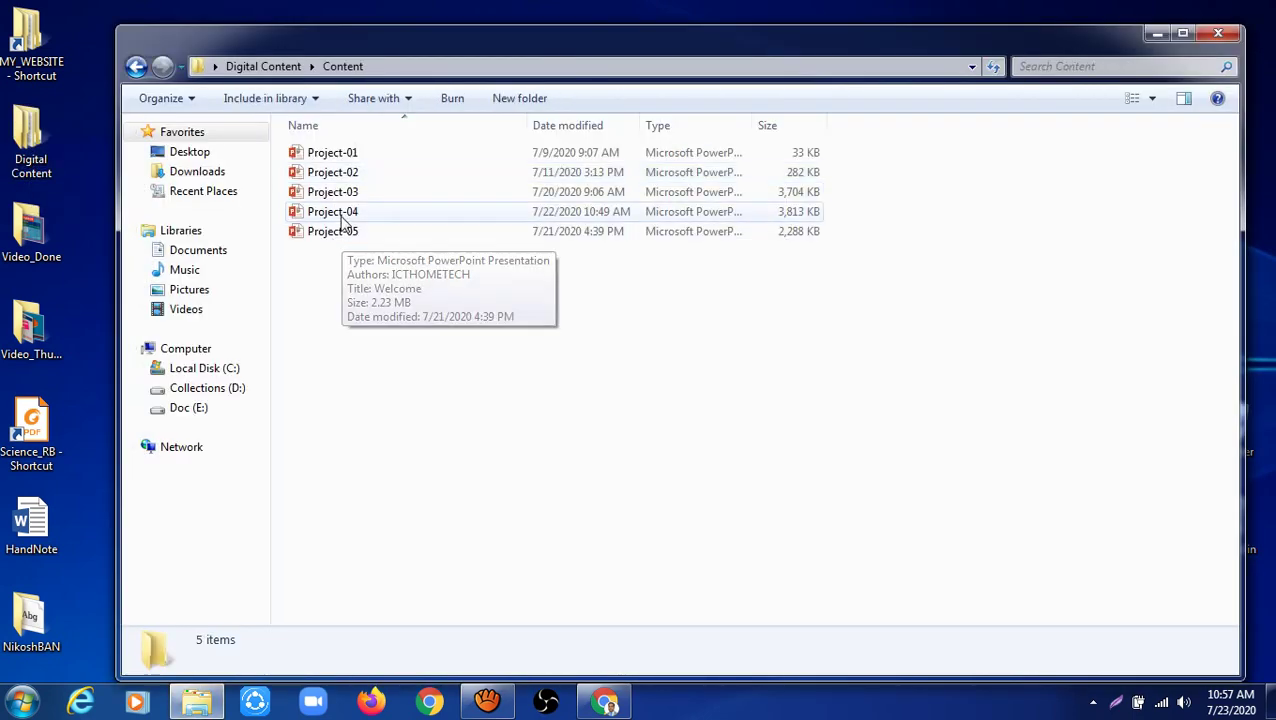
click(338, 215)
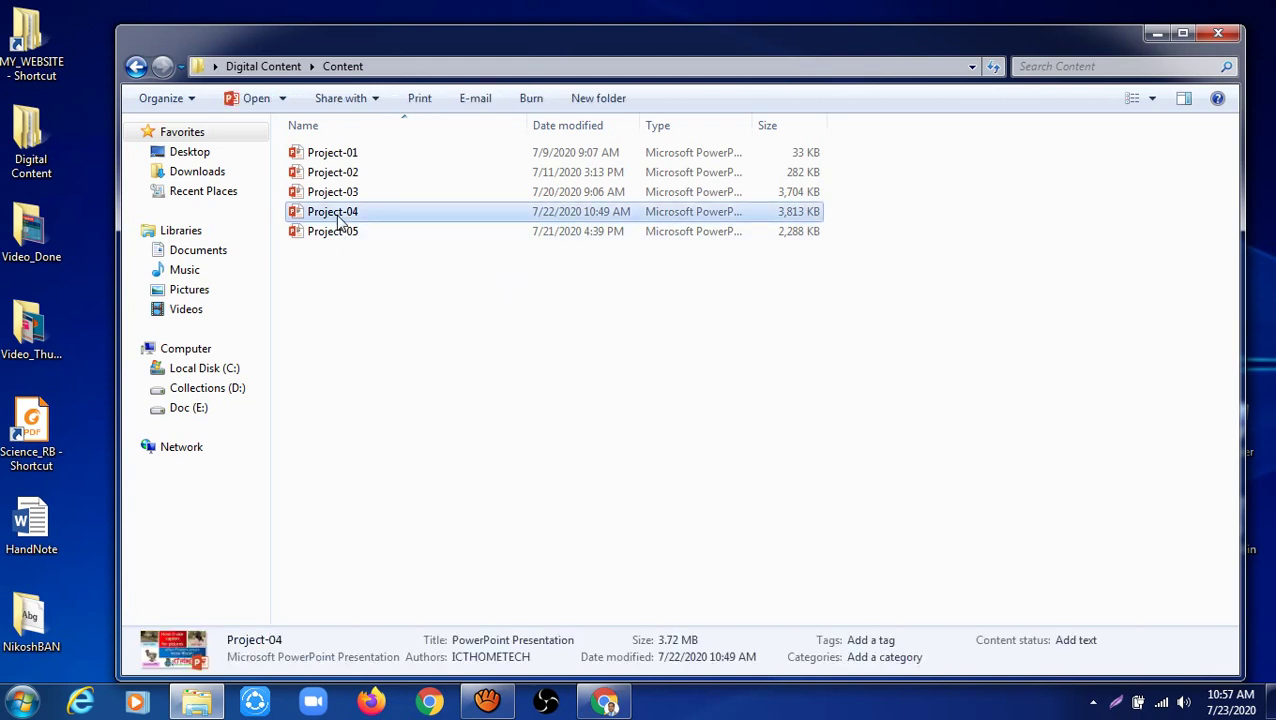
key(Return)
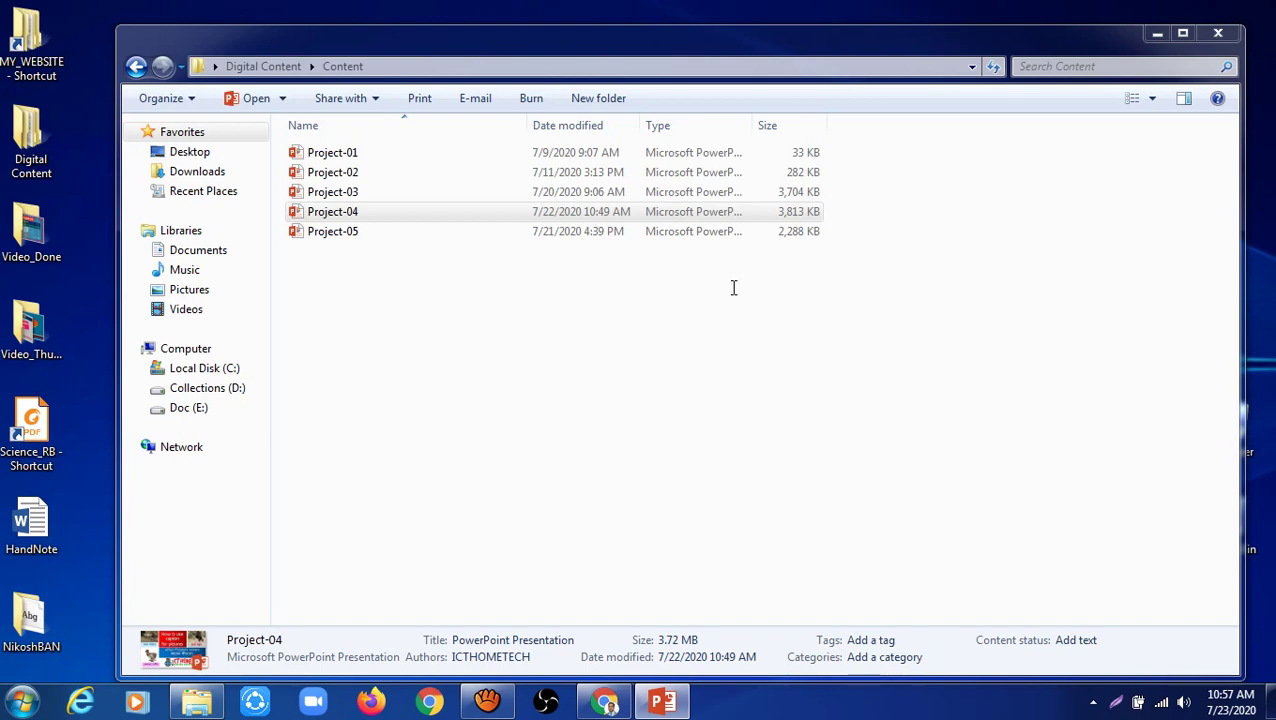
Step: Bring the Project-04 window forward and check the fonts of its Bengali title and caption
click(1155, 35)
click(663, 702)
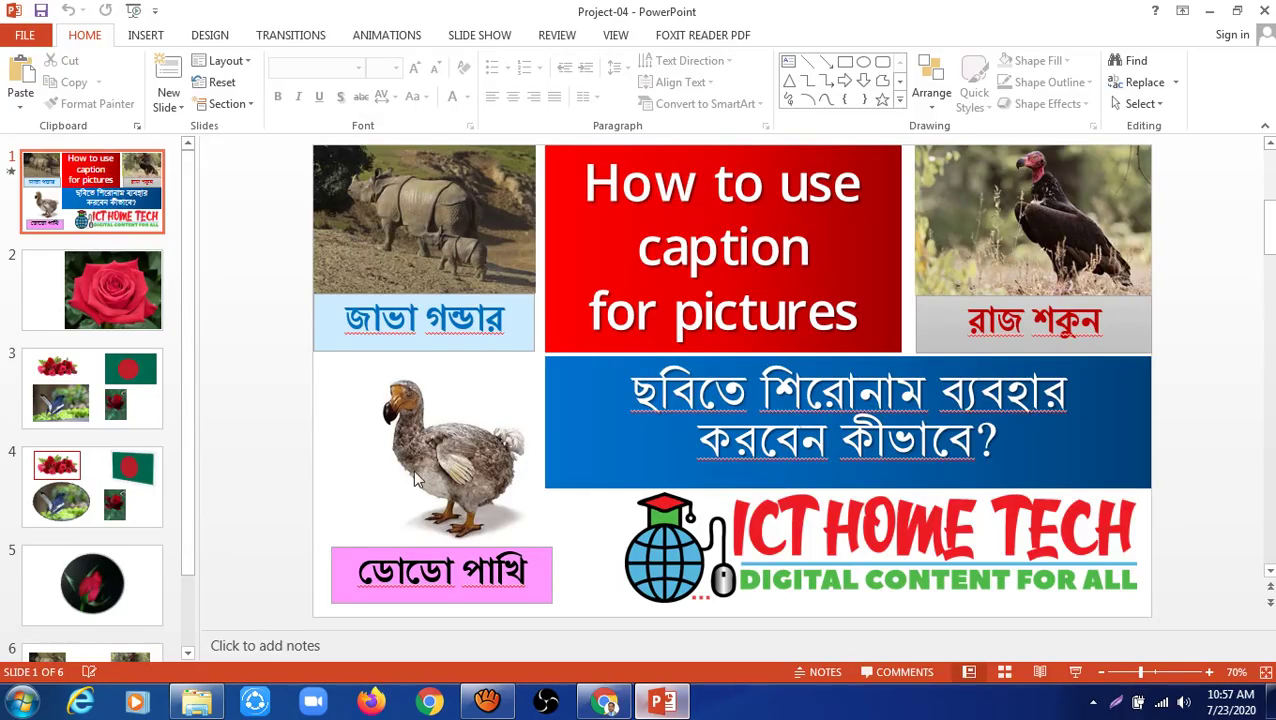
click(808, 392)
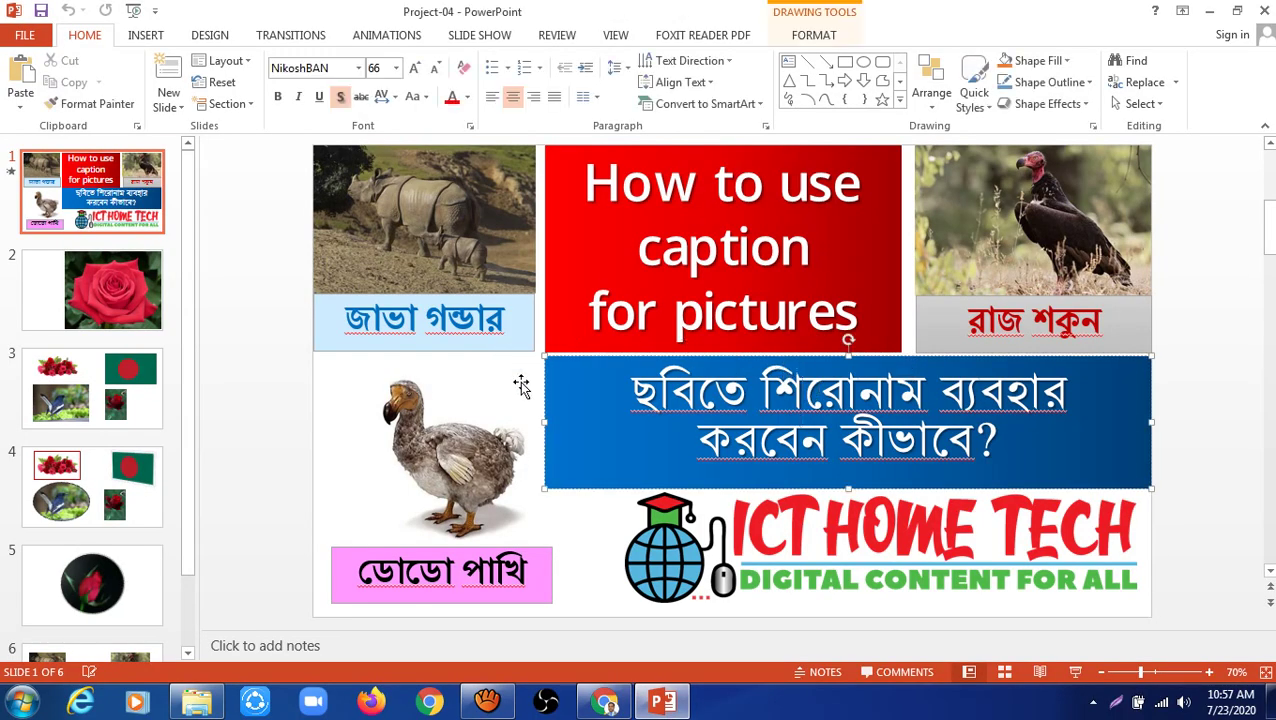
click(447, 318)
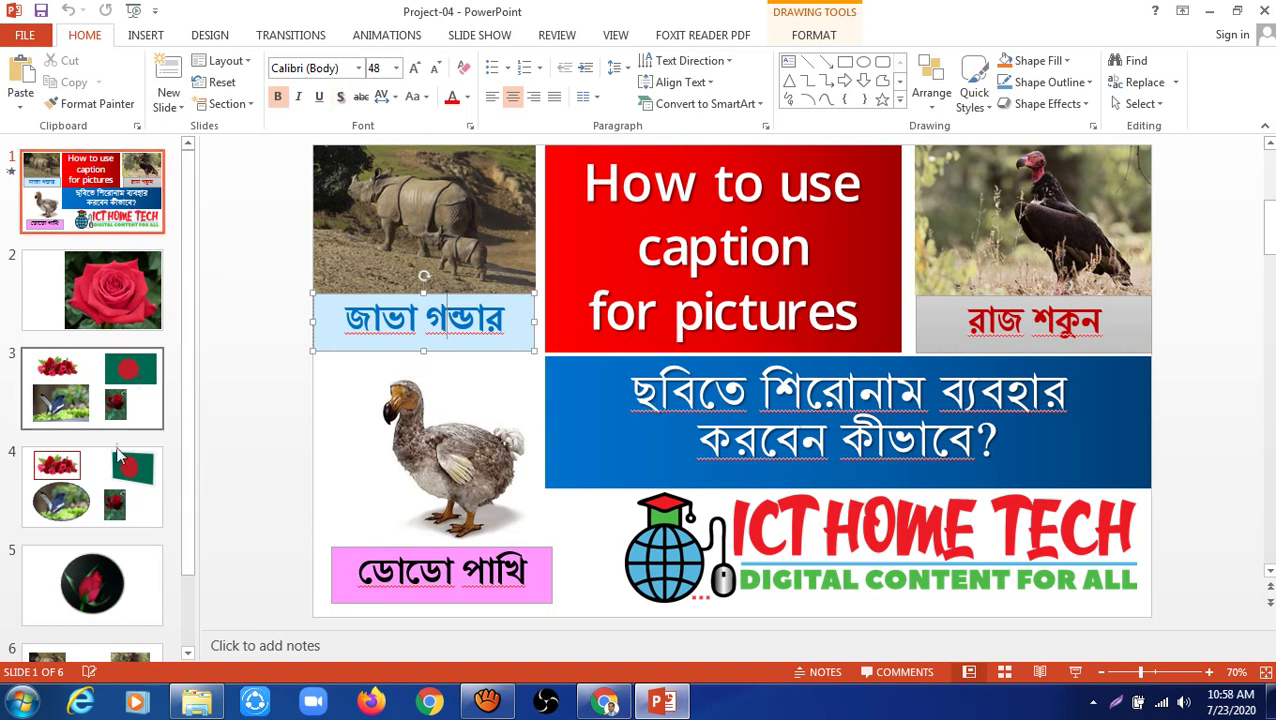
Step: Go to slide 6 and click into the জাভা গন্ডার and রাজ শকুন captions
scroll(114, 430, down, 1)
click(112, 609)
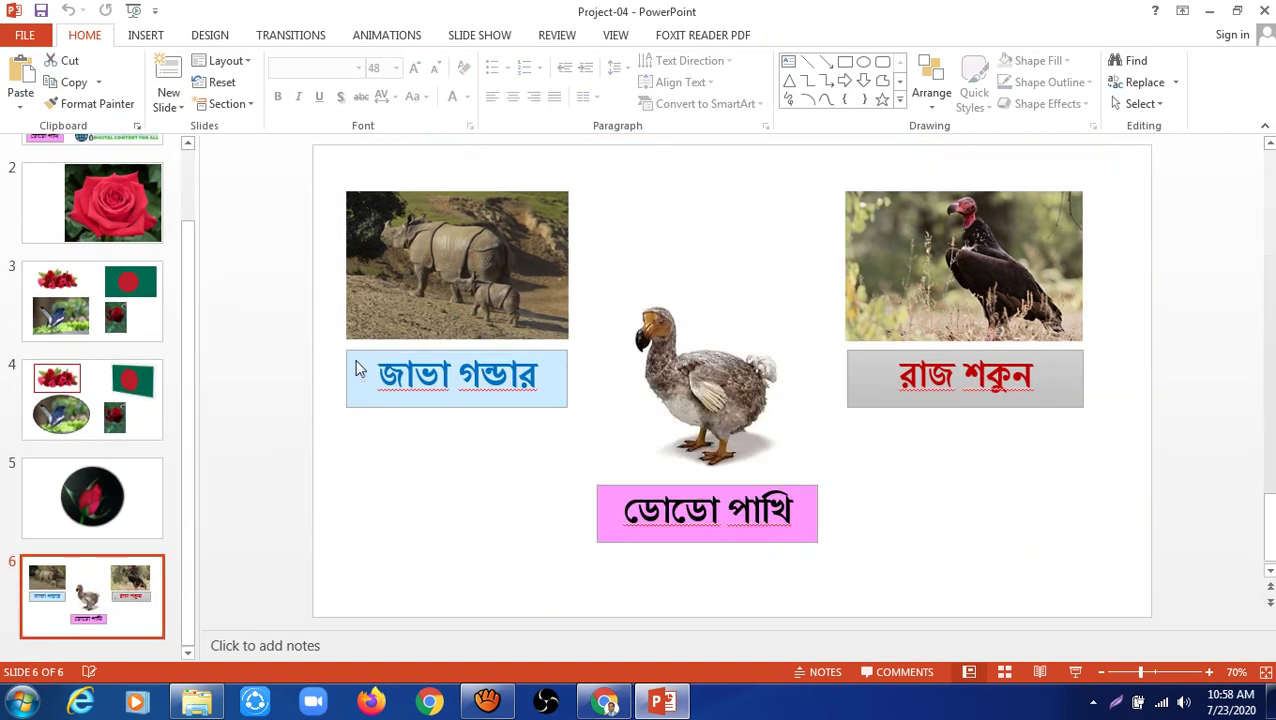
click(481, 385)
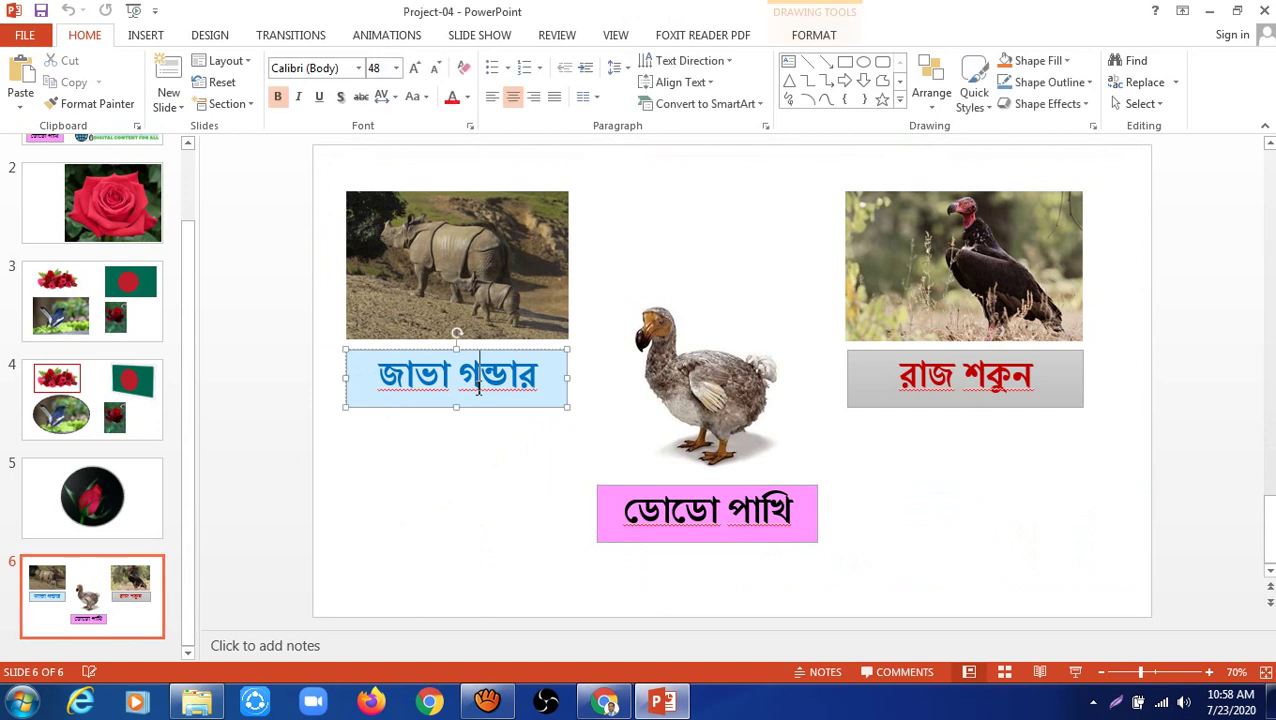
click(412, 385)
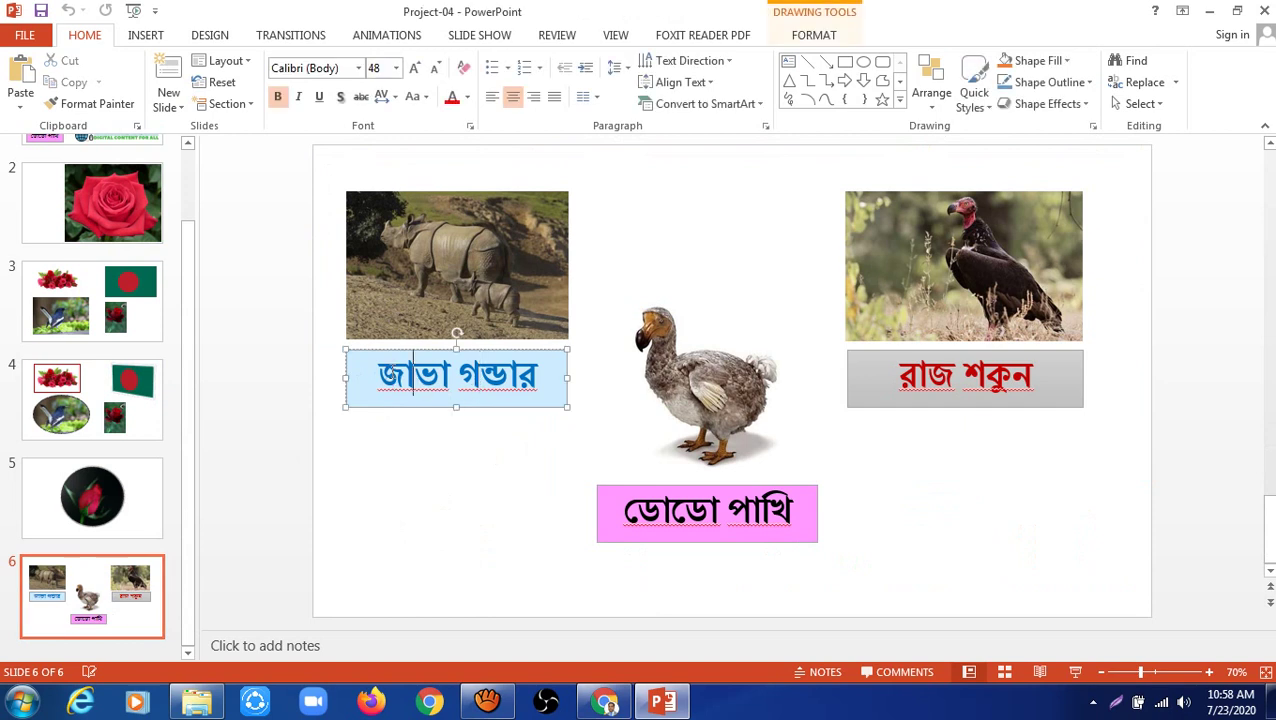
click(427, 458)
click(958, 380)
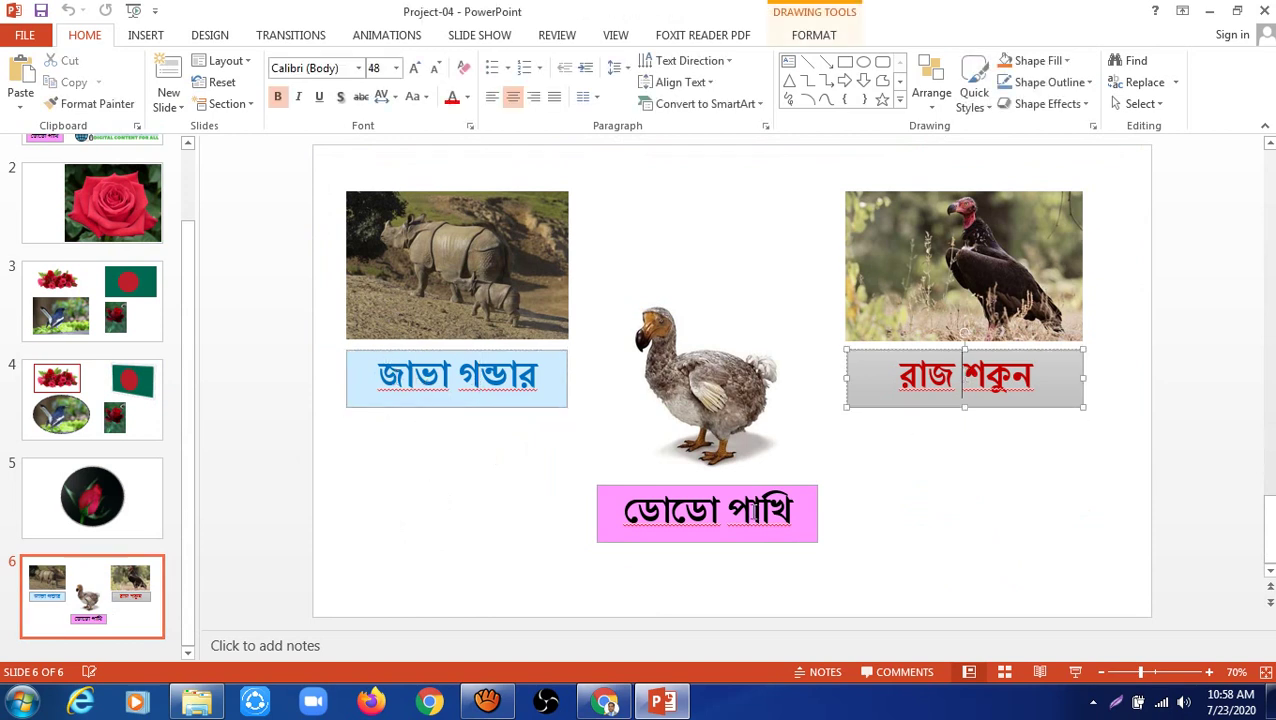
click(410, 378)
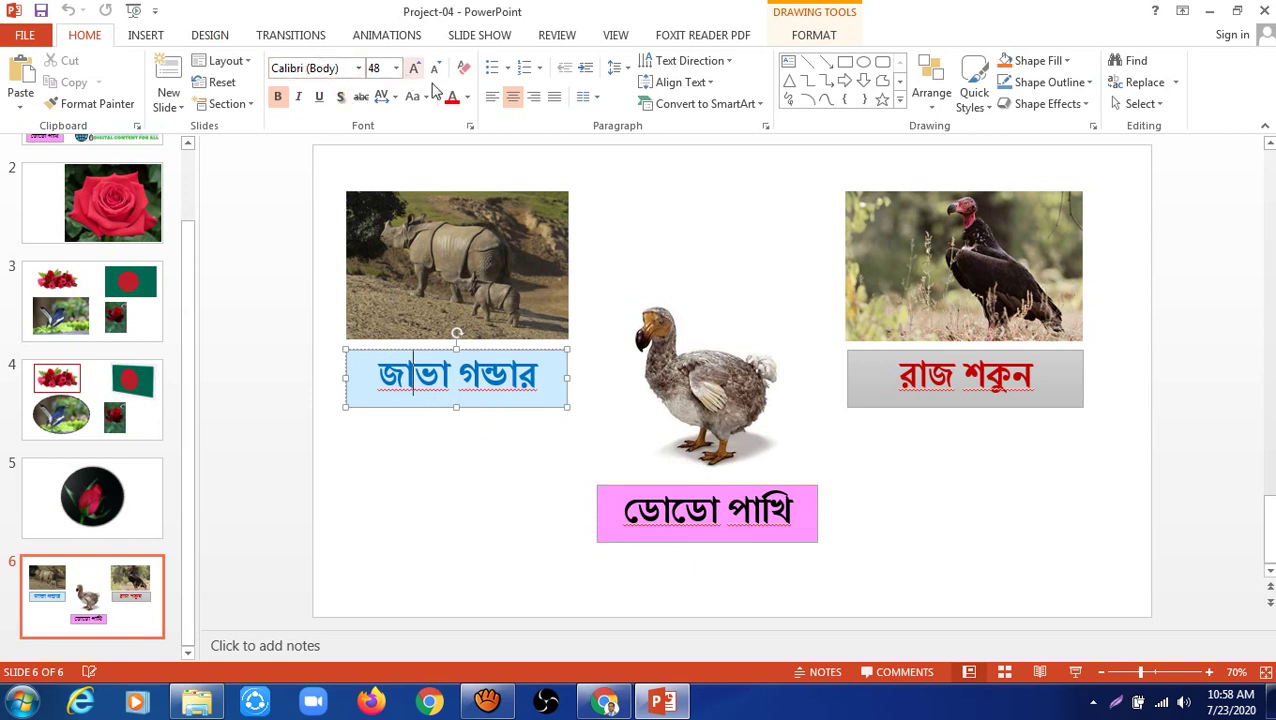
Step: Browse the Font list and close it, leaving the font unchanged
click(358, 68)
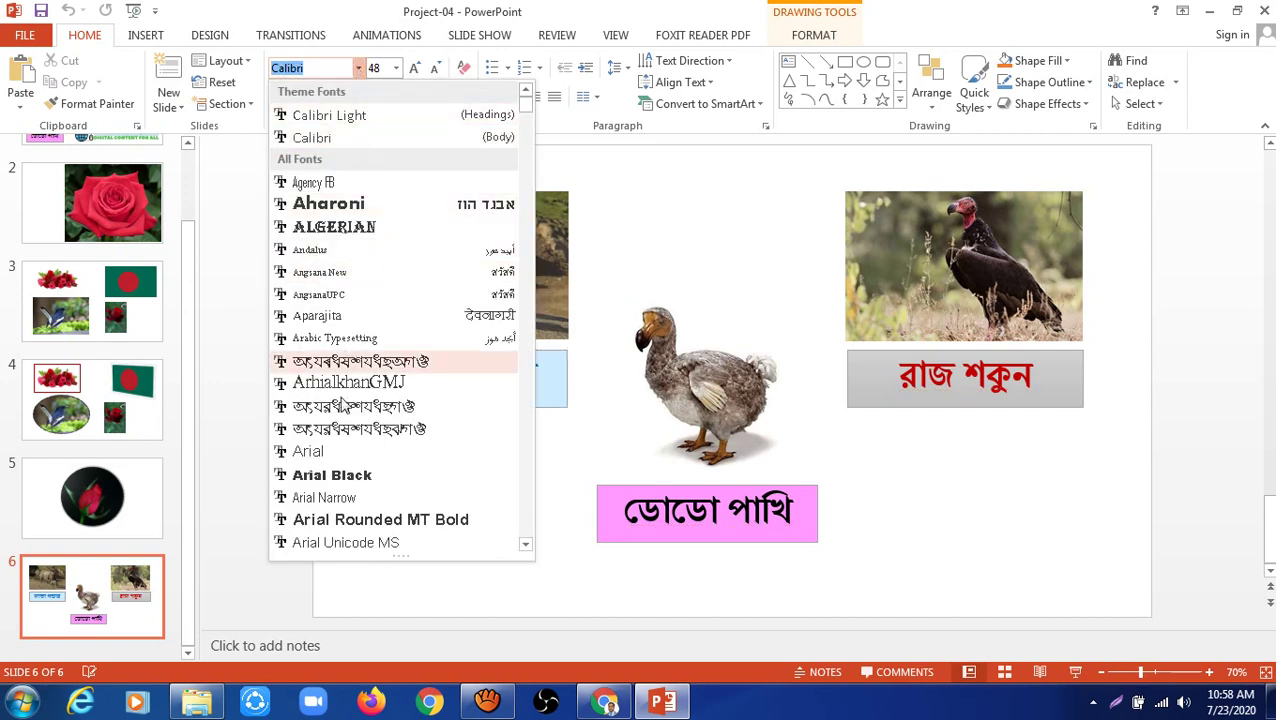
scroll(338, 440, down, 2)
scroll(338, 440, down, 4)
scroll(338, 440, down, 4)
scroll(412, 400, down, 3)
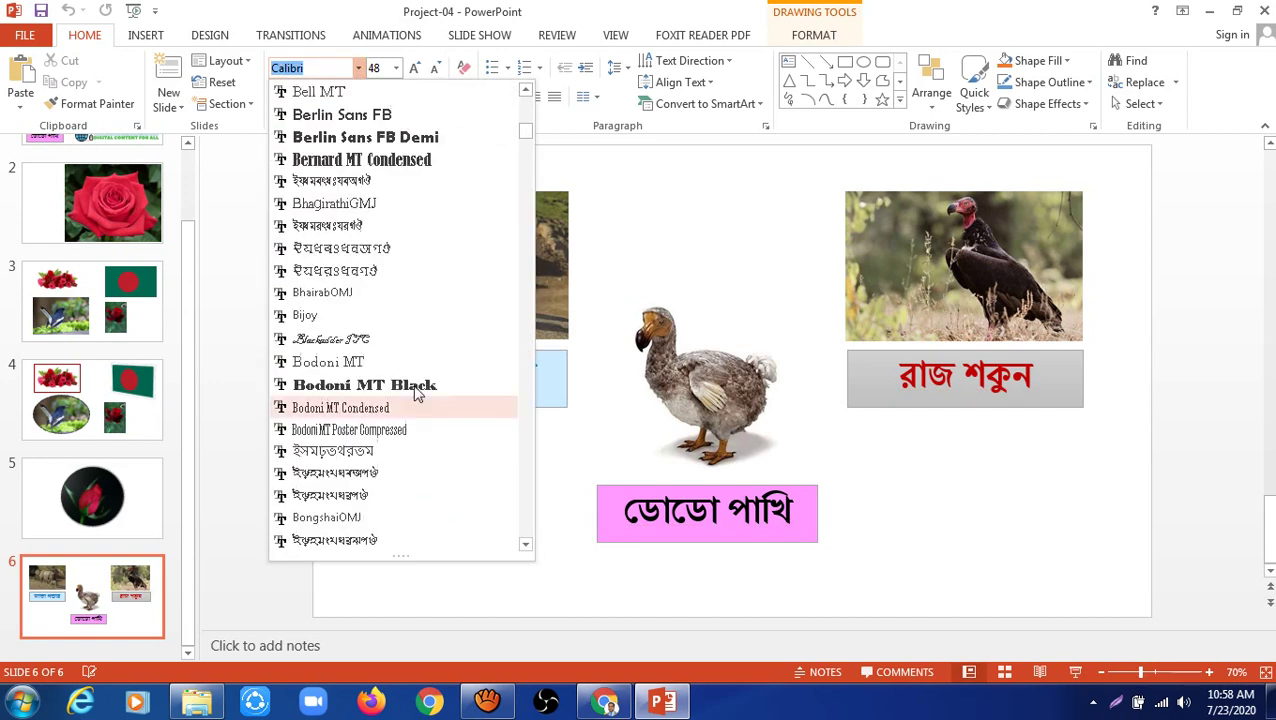
click(716, 247)
click(296, 68)
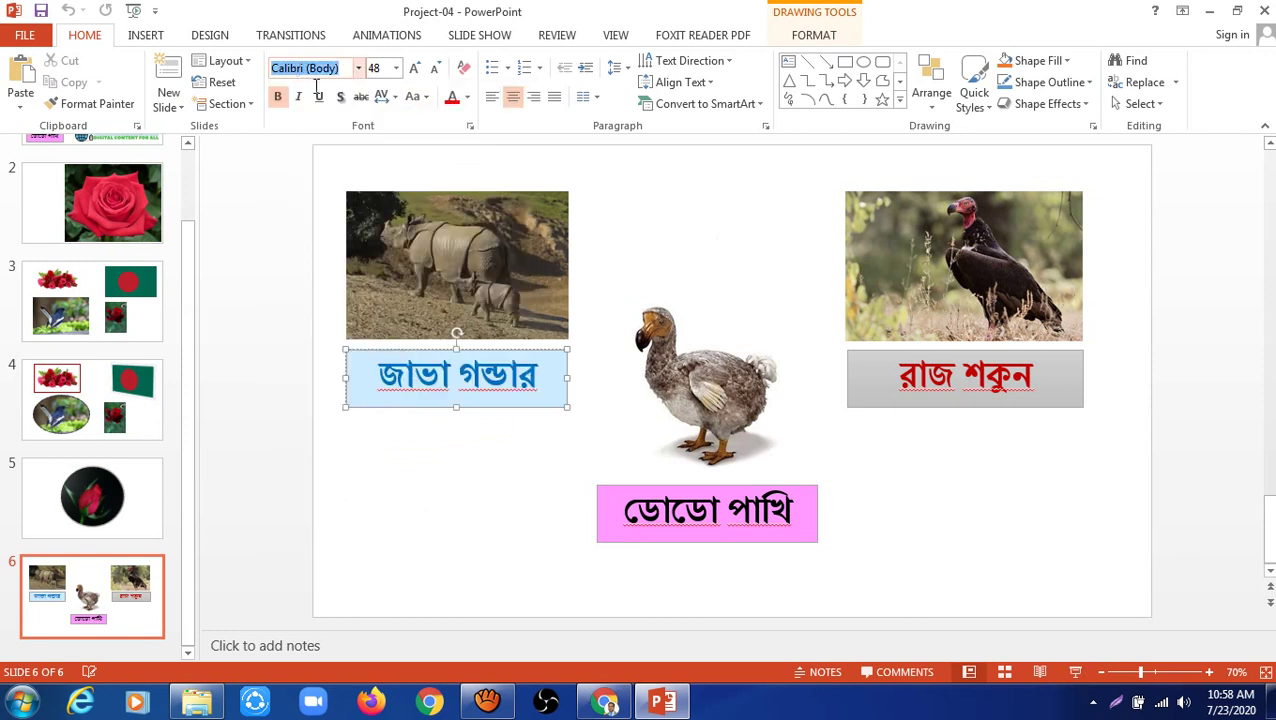
Step: Check the three captions, then select the whole জাভা গন্ডার caption box
click(449, 373)
click(412, 373)
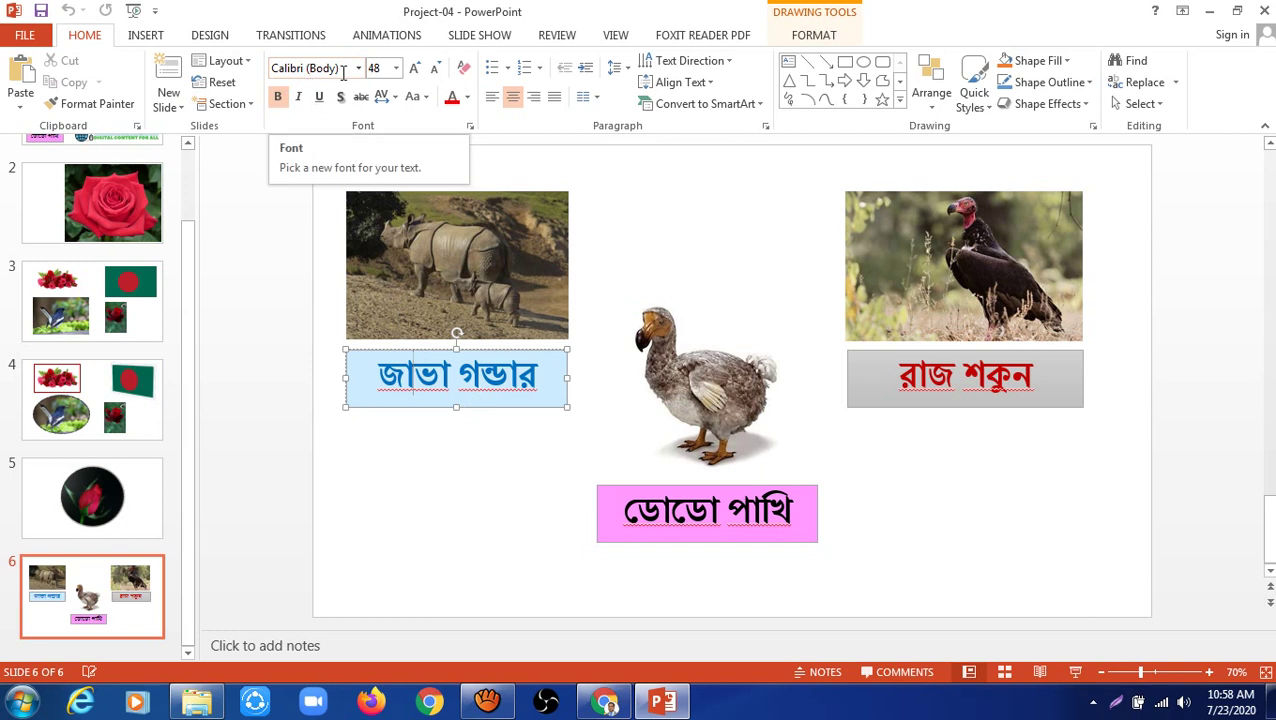
click(952, 356)
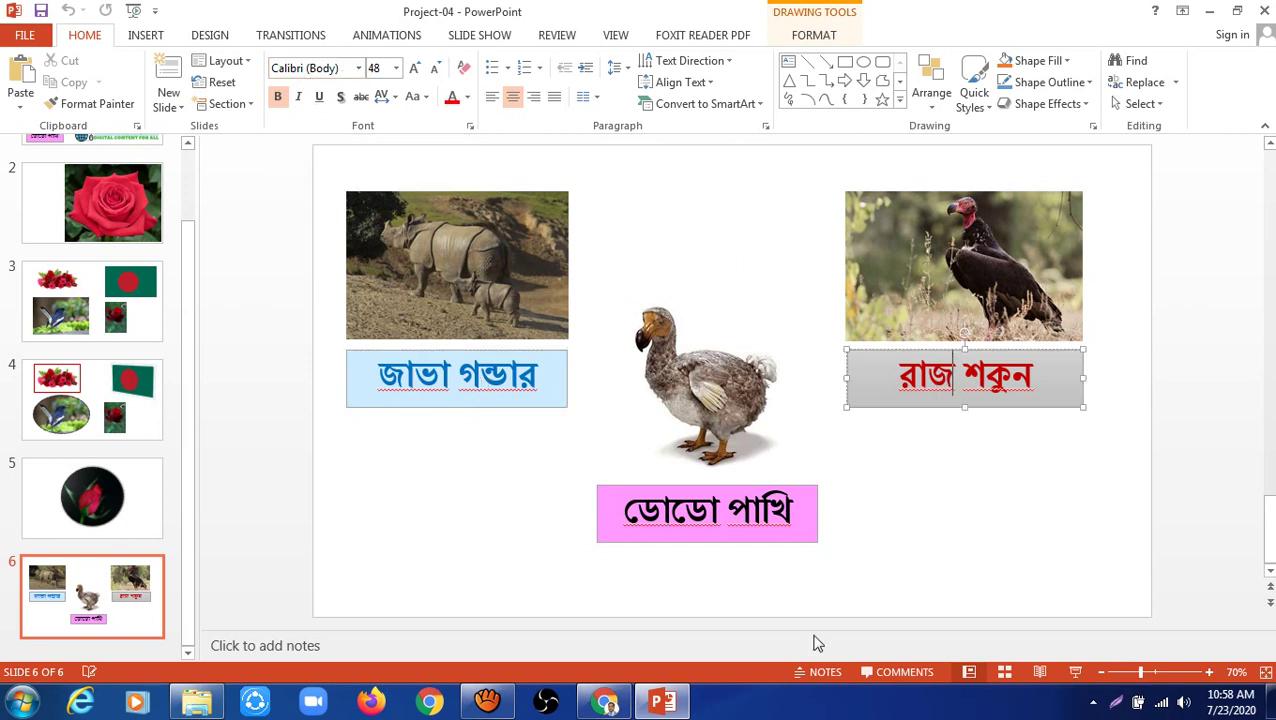
click(672, 514)
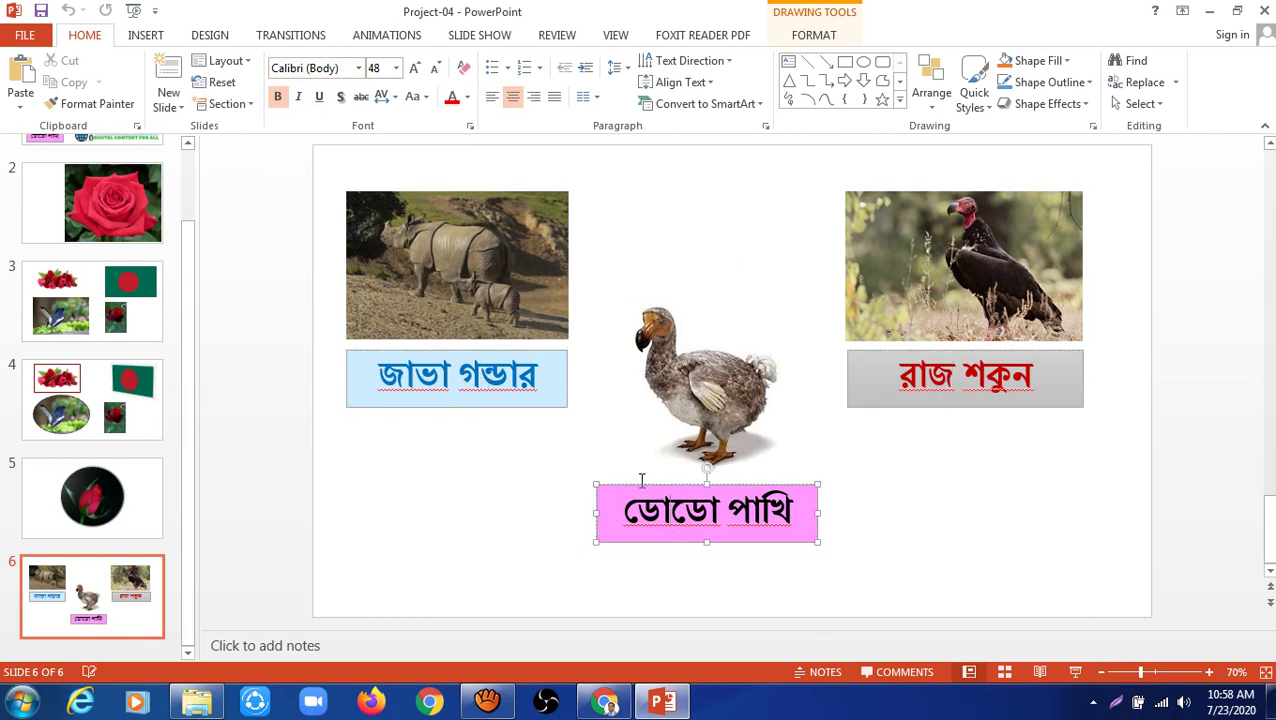
click(413, 378)
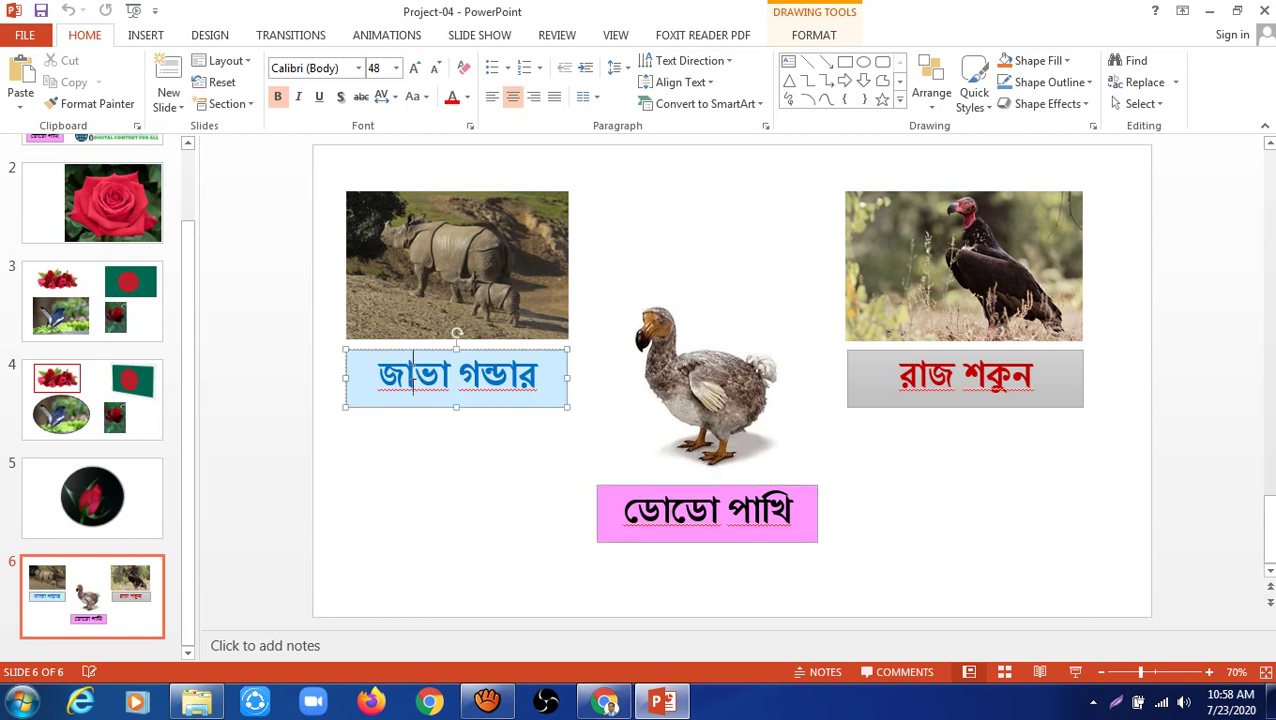
click(401, 349)
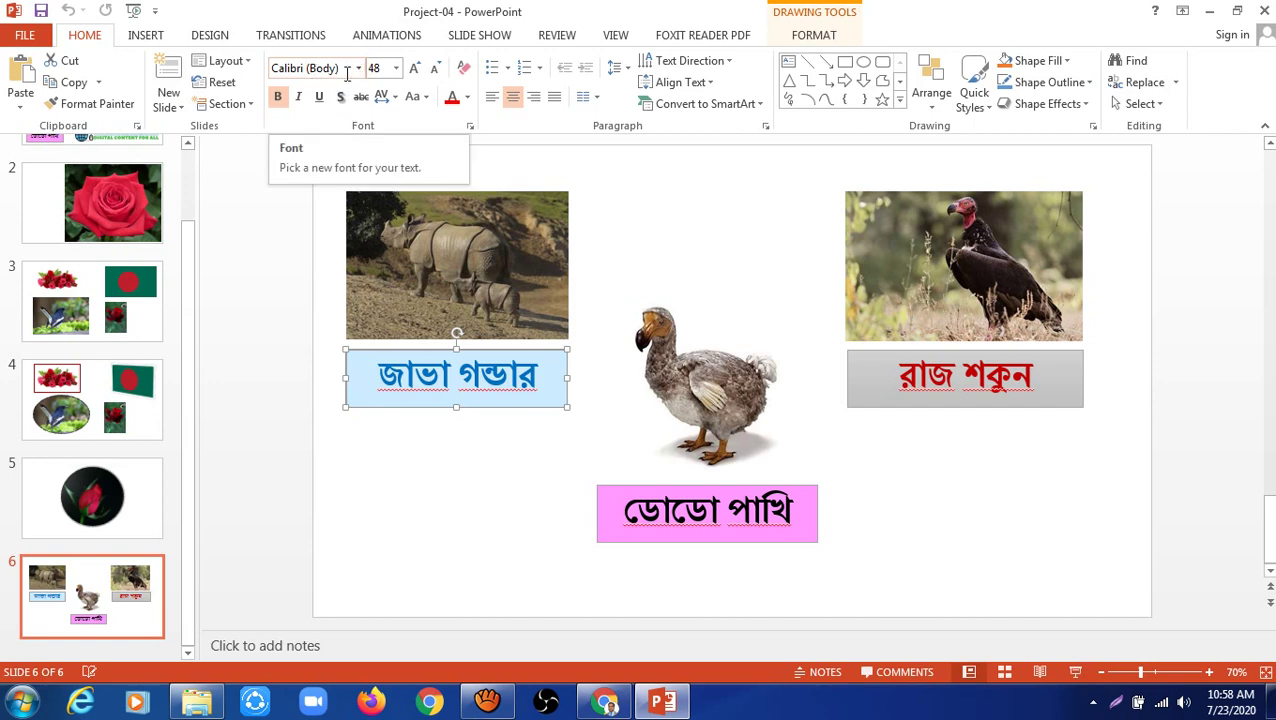
Step: Scroll the Font list to NikoshBAN and apply it to the 48-pt rhino caption
click(359, 69)
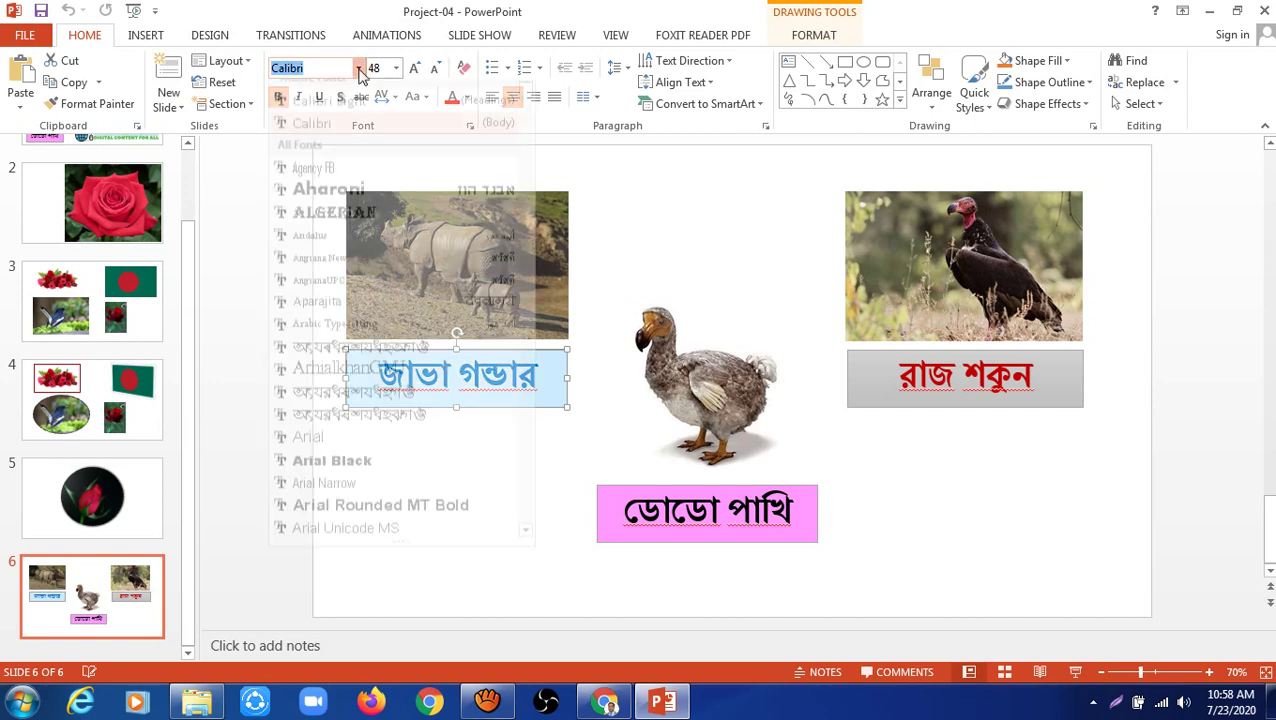
drag(527, 110, 527, 187)
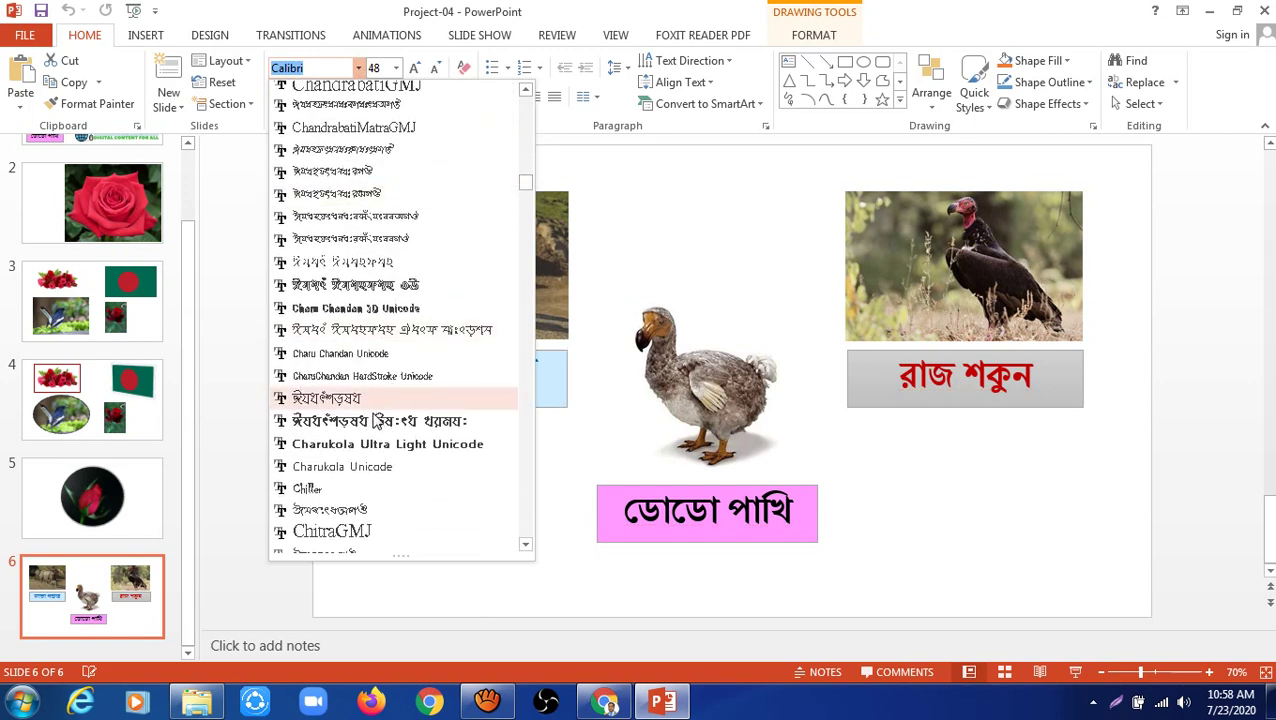
scroll(333, 435, down, 4)
scroll(333, 435, down, 2)
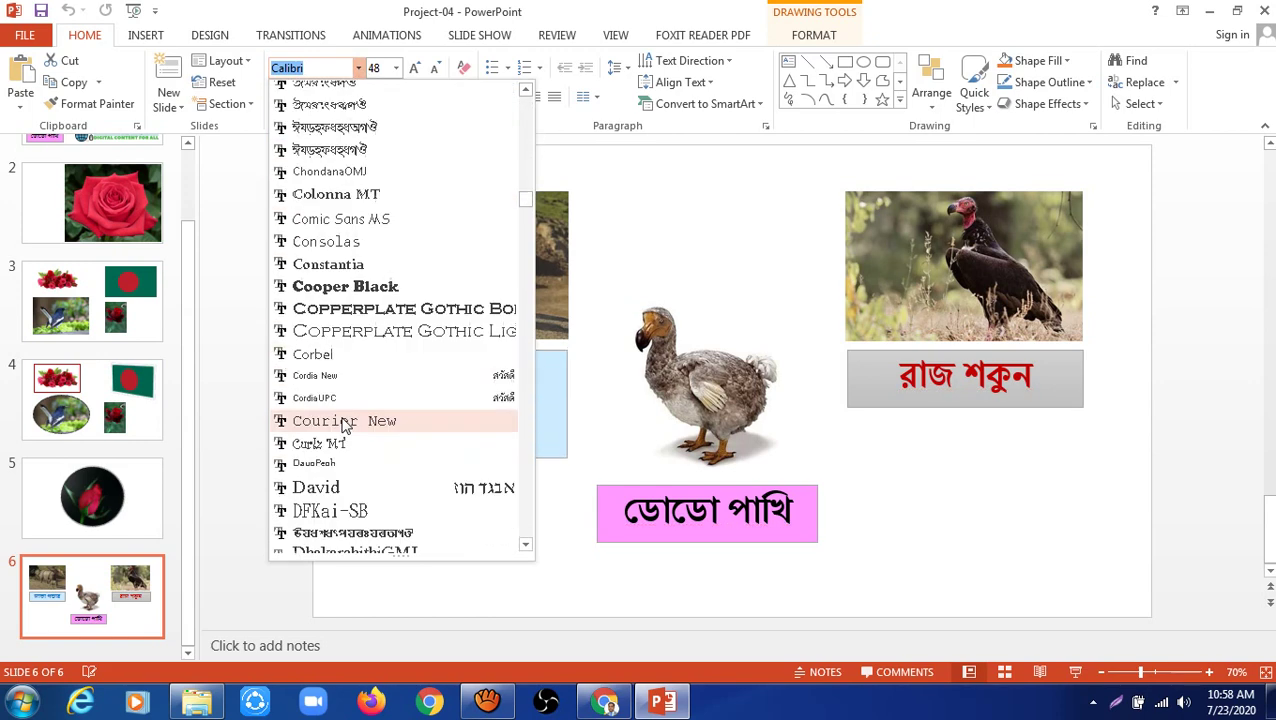
scroll(340, 430, down, 2)
scroll(360, 420, down, 1)
scroll(397, 407, down, 3)
scroll(355, 530, down, 6)
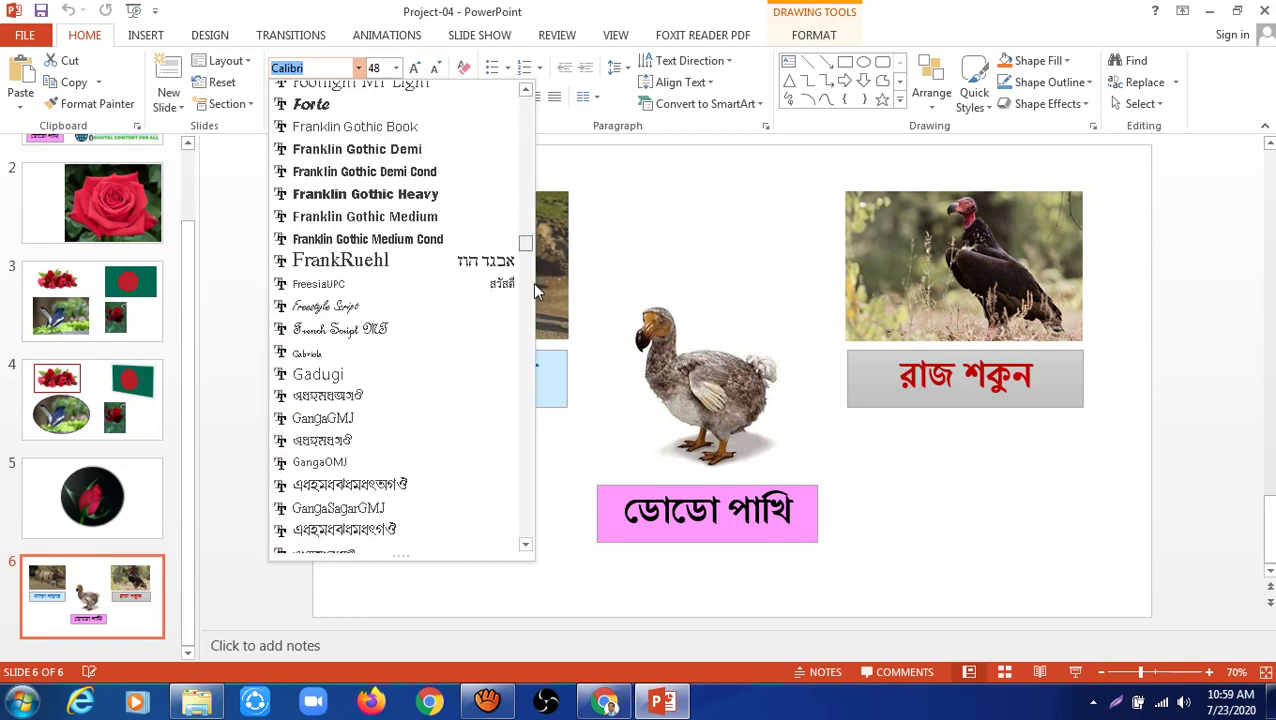
drag(530, 237, 533, 345)
scroll(450, 505, down, 5)
scroll(440, 496, down, 2)
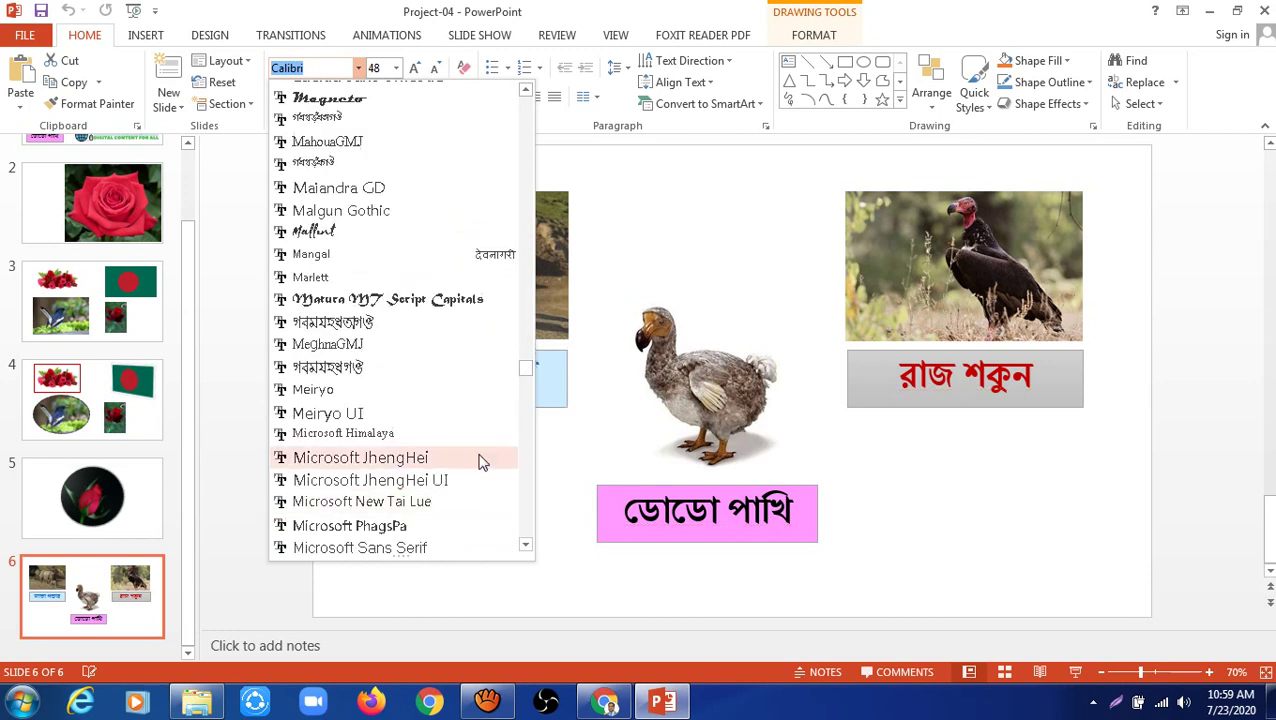
scroll(484, 461, down, 2)
scroll(367, 515, down, 2)
scroll(370, 508, down, 2)
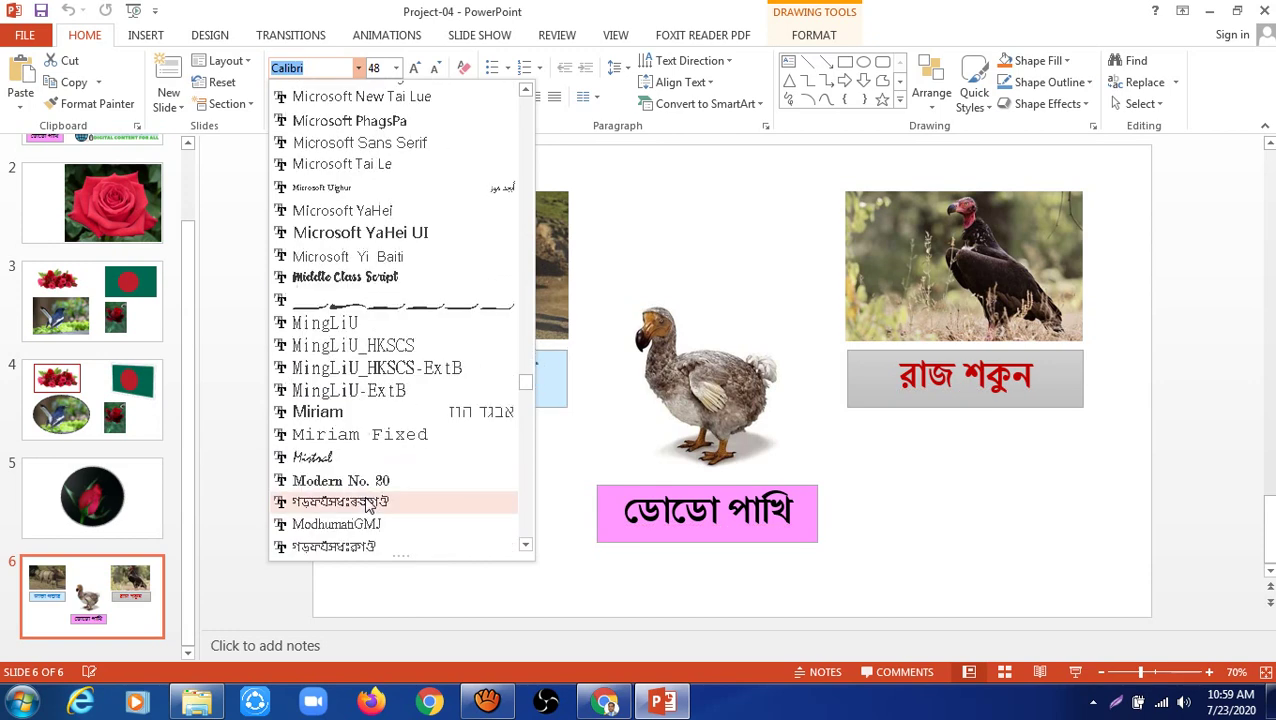
scroll(366, 500, down, 4)
scroll(367, 503, down, 4)
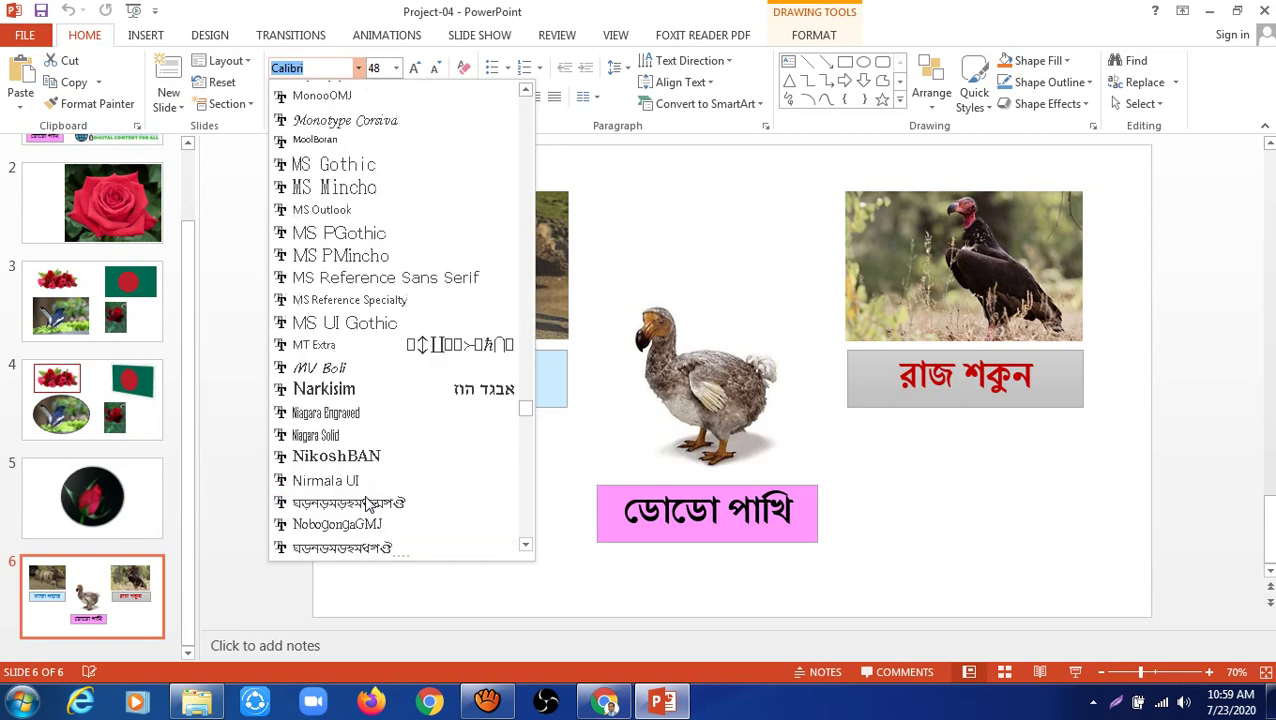
scroll(363, 440, down, 1)
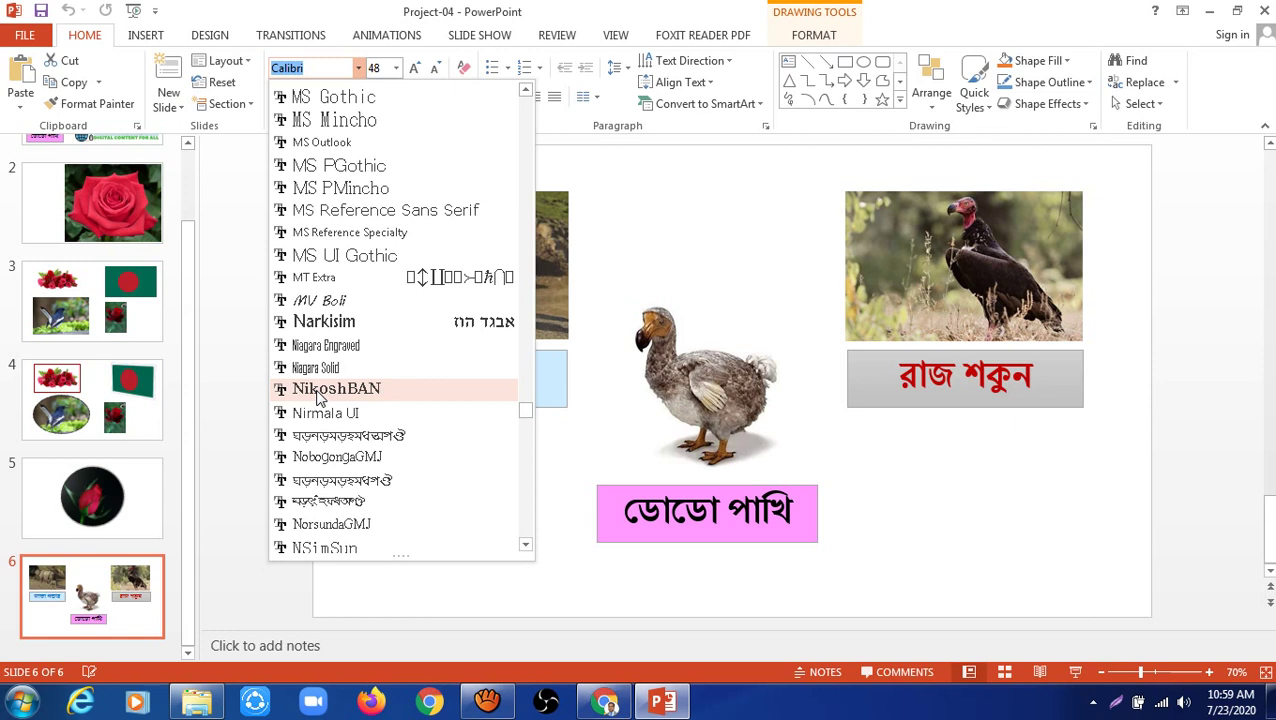
click(319, 399)
Step: Apply NikoshBAN to the whole জাভা গন্ডার caption box
click(425, 398)
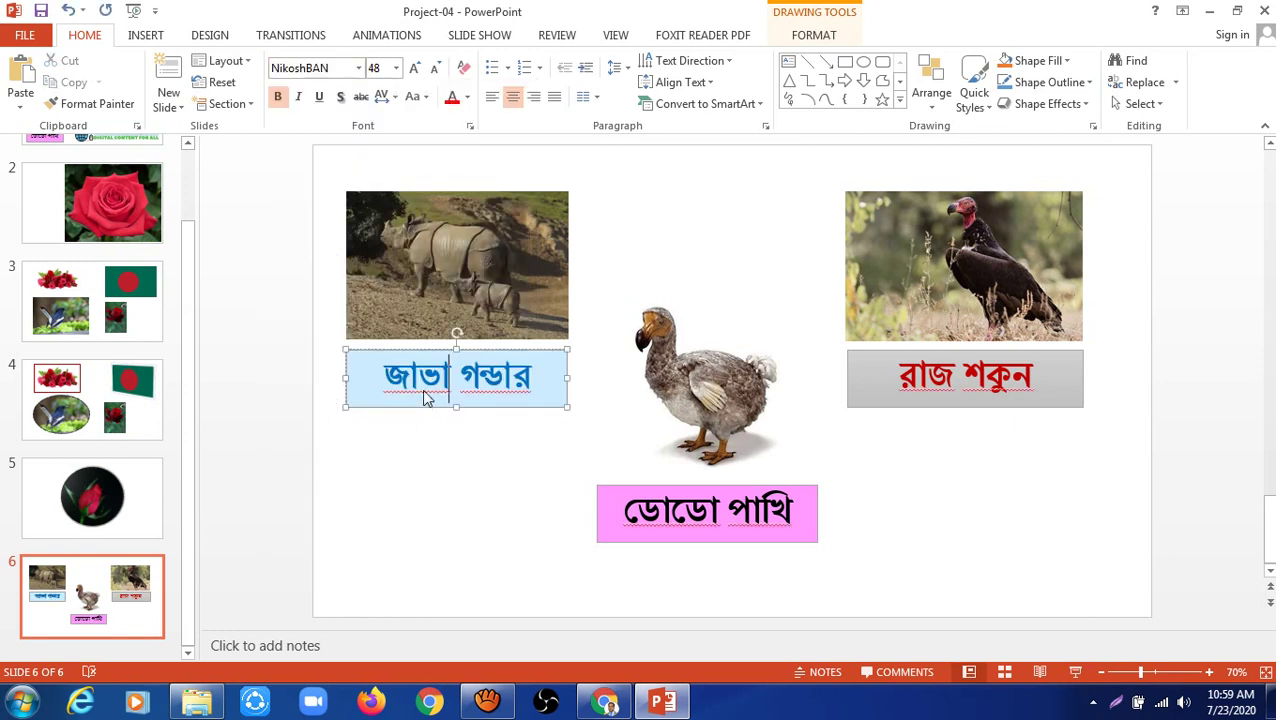
click(404, 352)
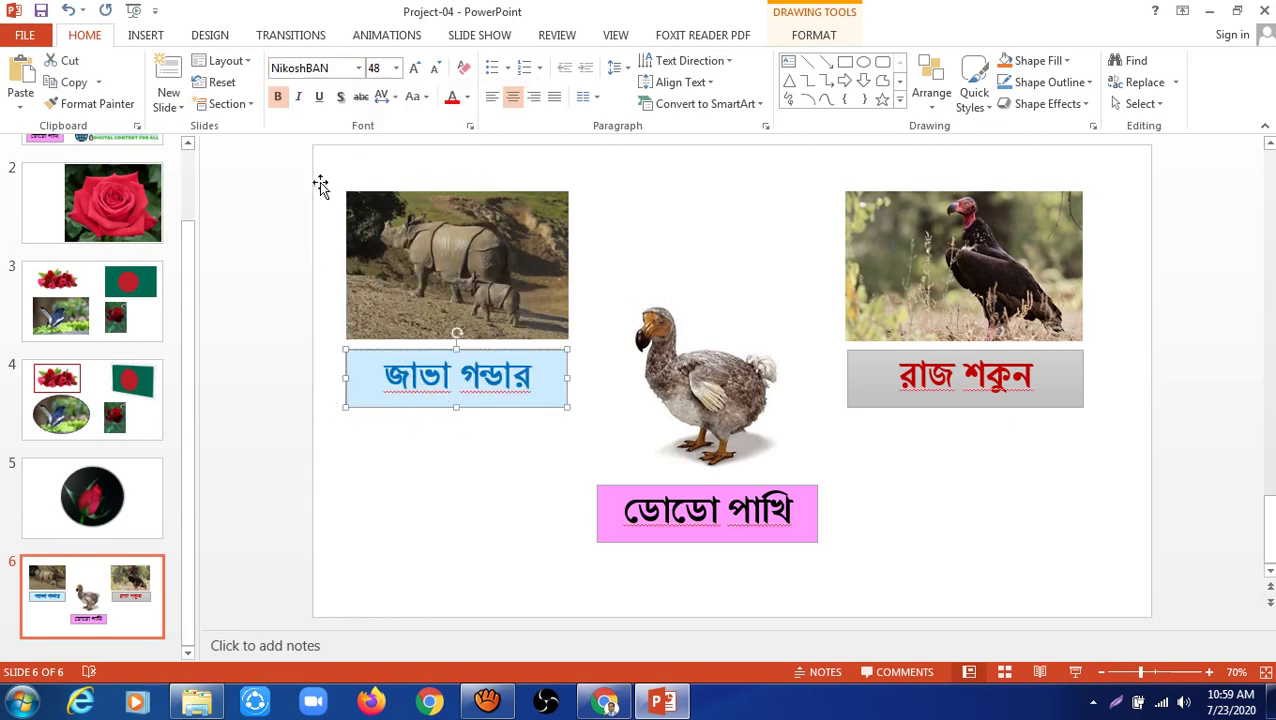
click(360, 69)
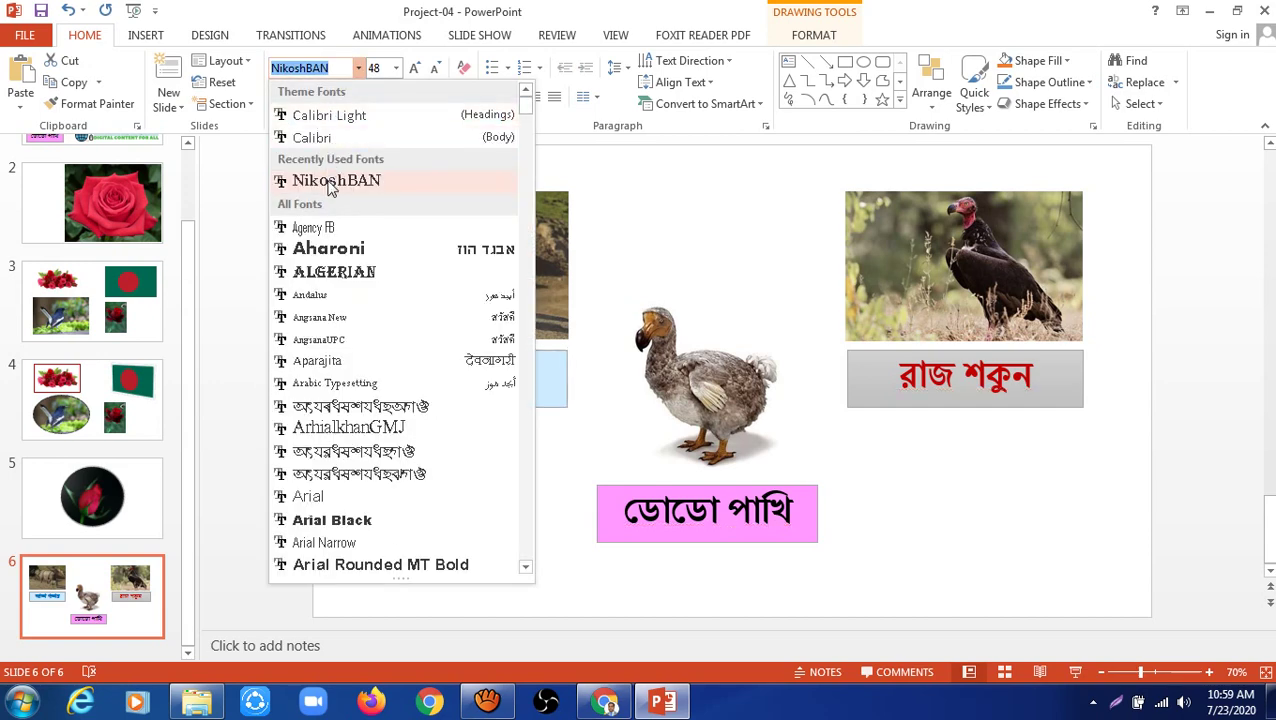
click(340, 165)
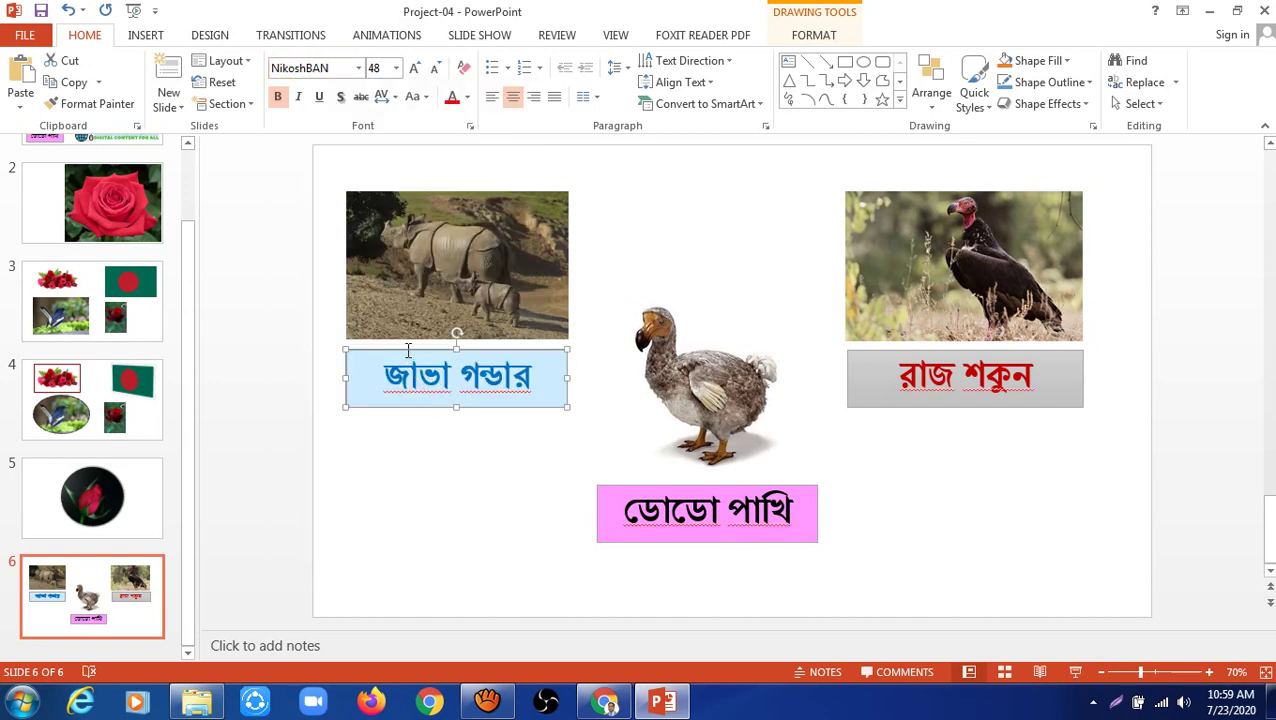
Step: Compare the ডোডো পাখি caption's font with the জাভা গন্ডার caption, ending with the ডোডো পাখি box selected
click(671, 515)
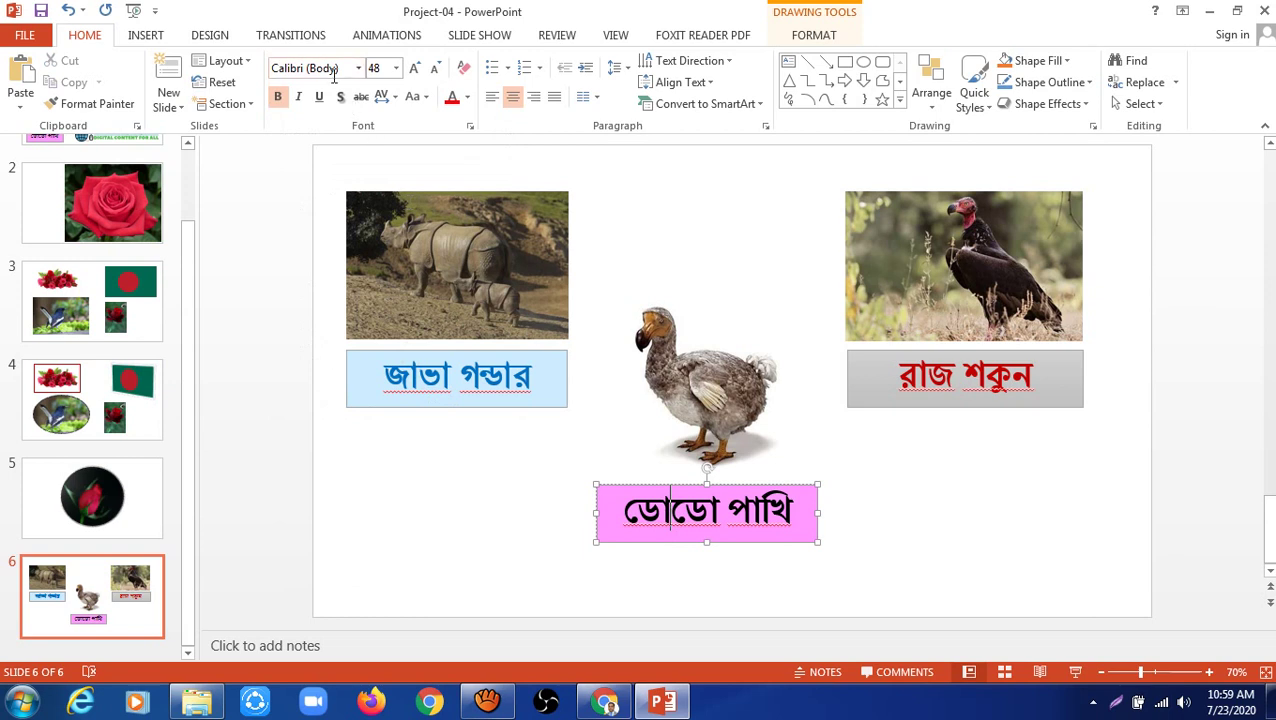
click(451, 378)
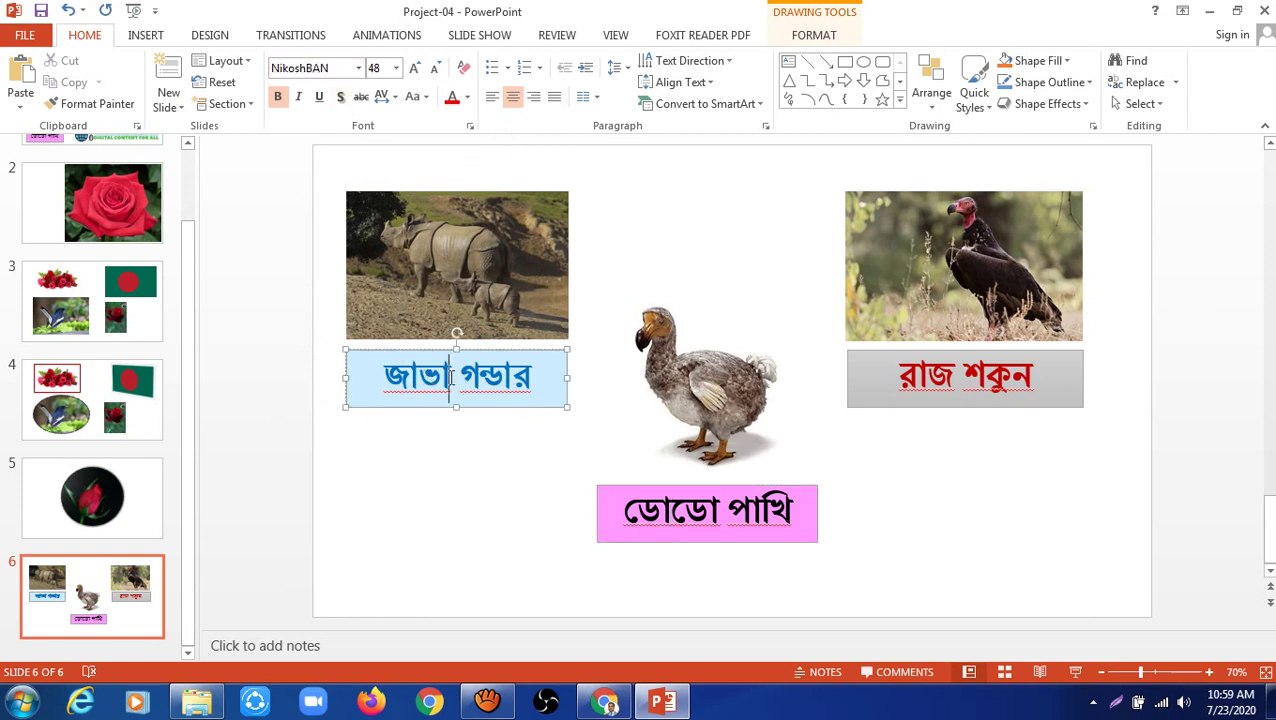
click(650, 485)
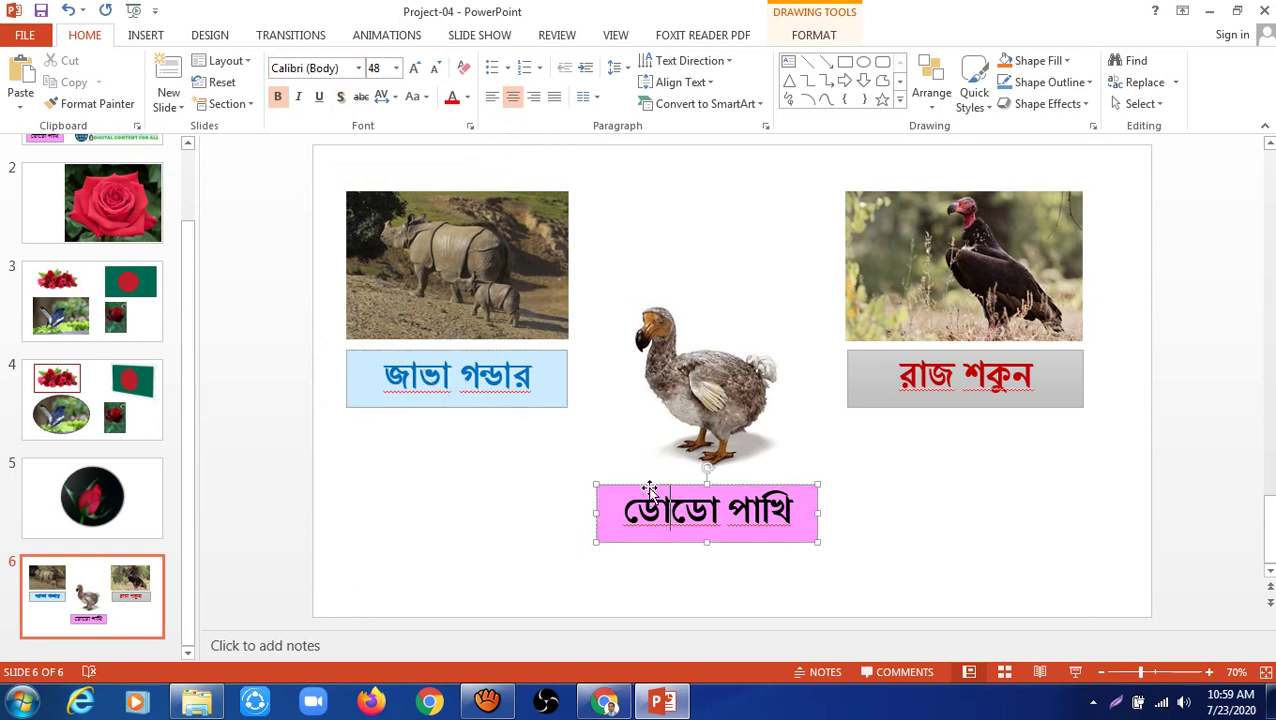
Step: Set the ডোডো পাখি caption to Vrinda and widen the box so it fits one line
click(358, 70)
click(358, 70)
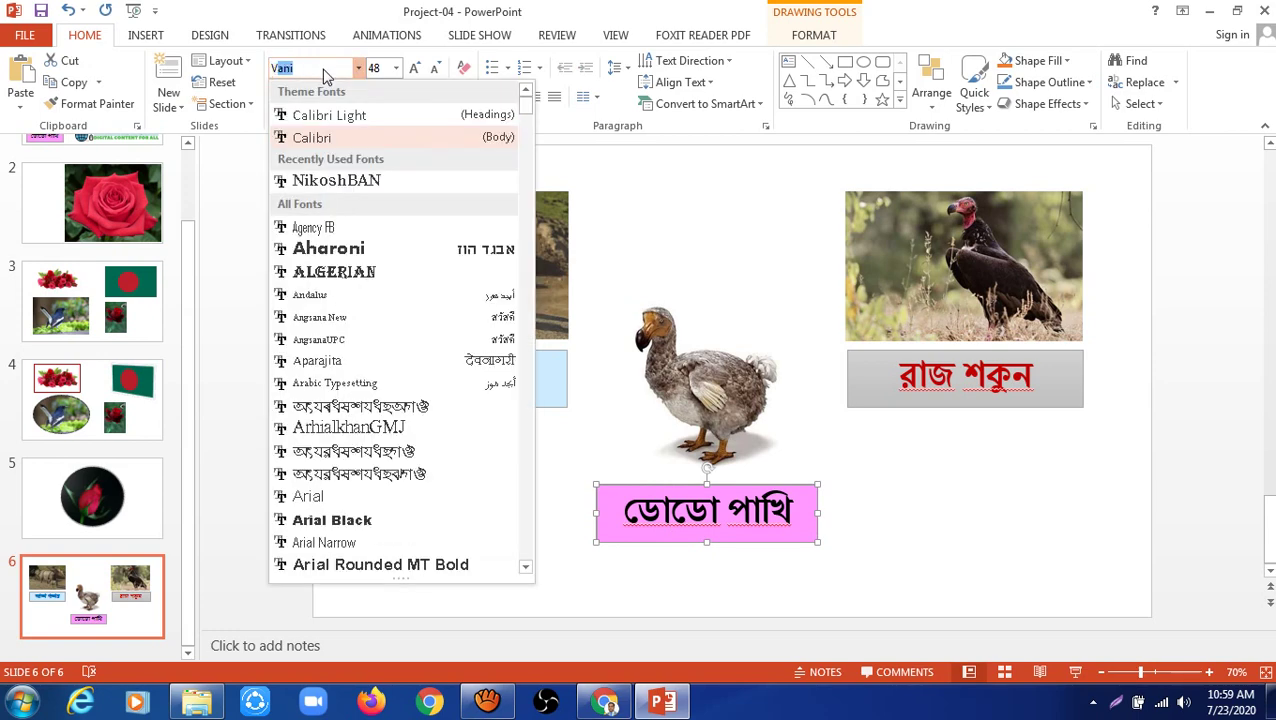
text(Vrinda)
key(Return)
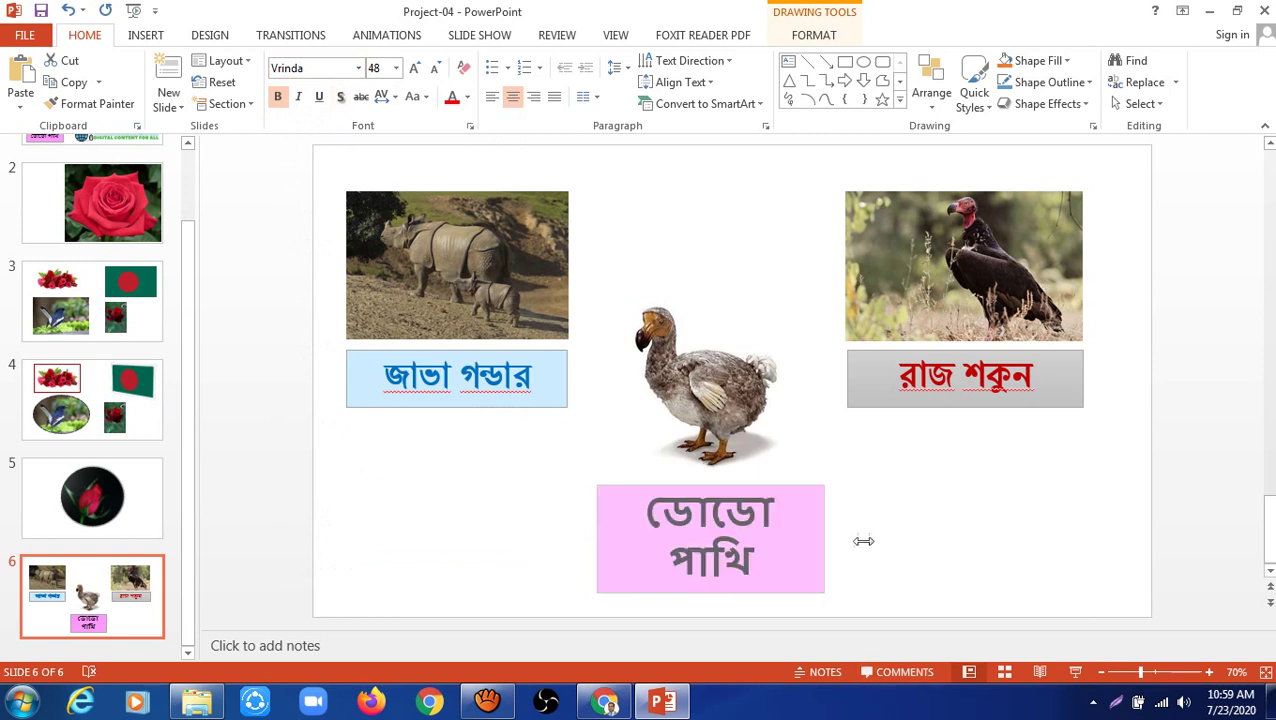
drag(817, 540, 919, 535)
drag(707, 485, 692, 493)
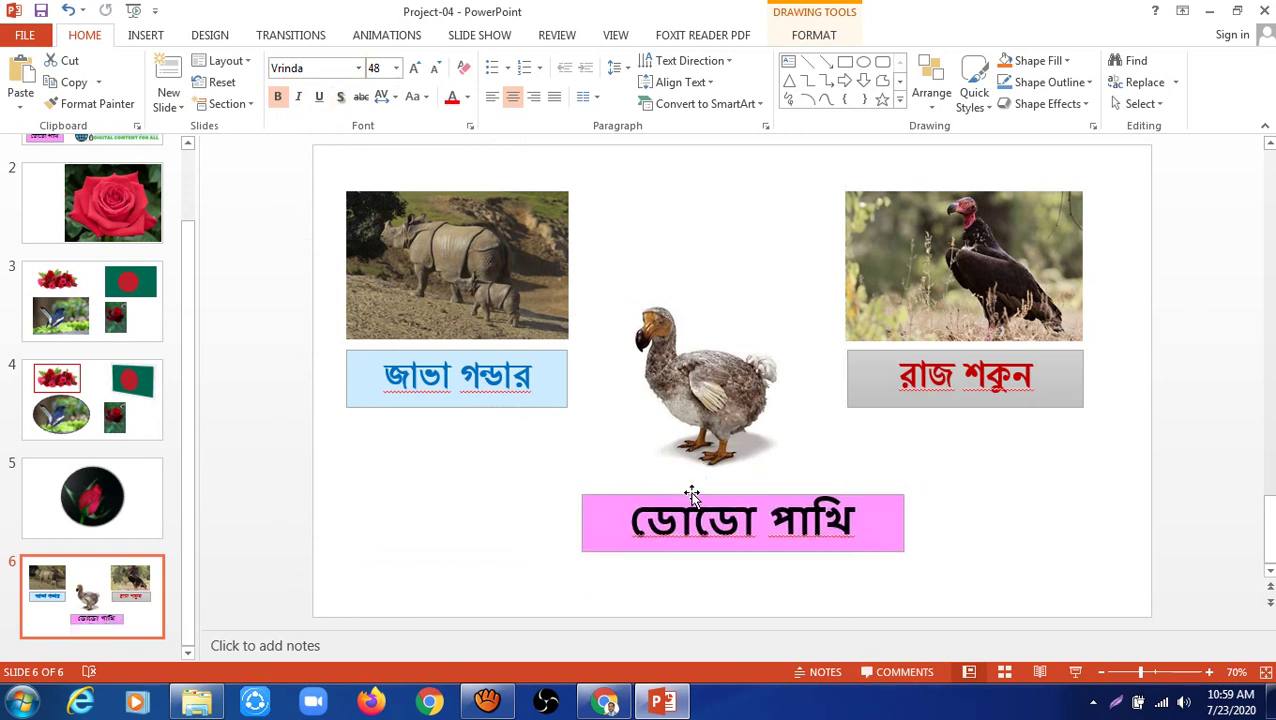
Step: After checking the other captions' fonts, apply NikoshBAN to the whole ডোডো পাখি caption box
click(693, 518)
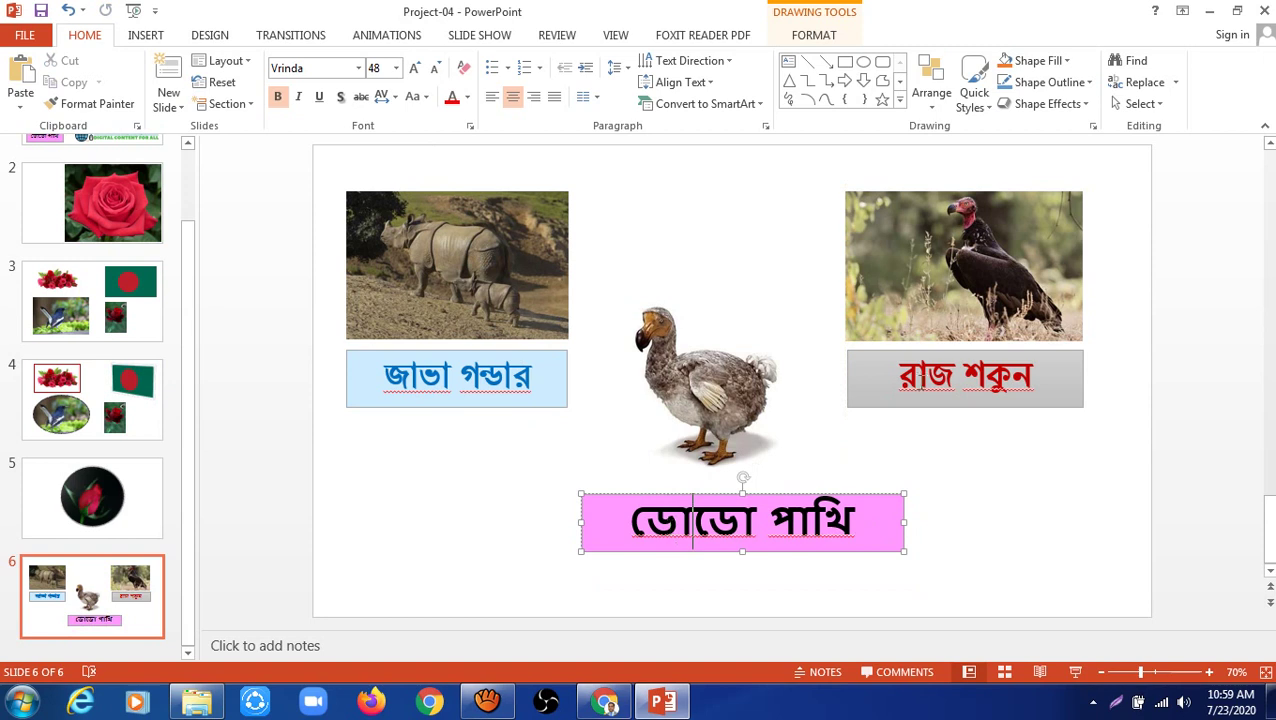
click(922, 382)
click(749, 557)
click(477, 380)
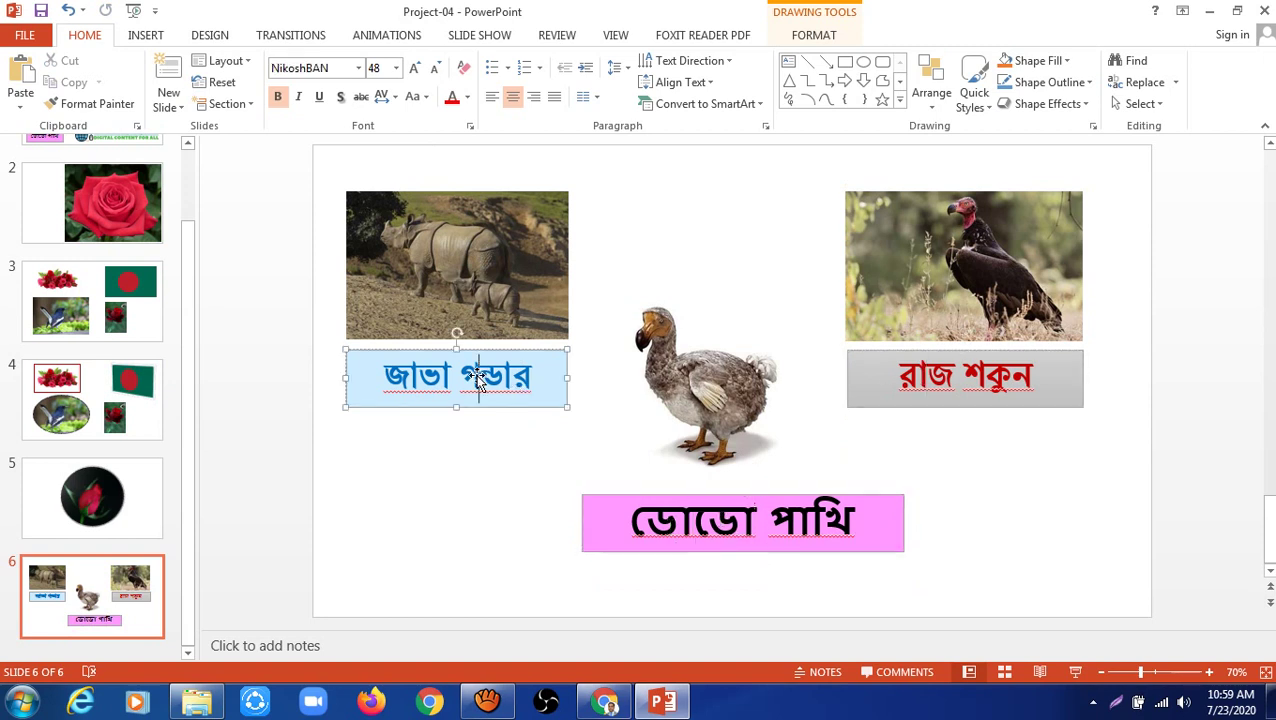
click(683, 516)
click(667, 496)
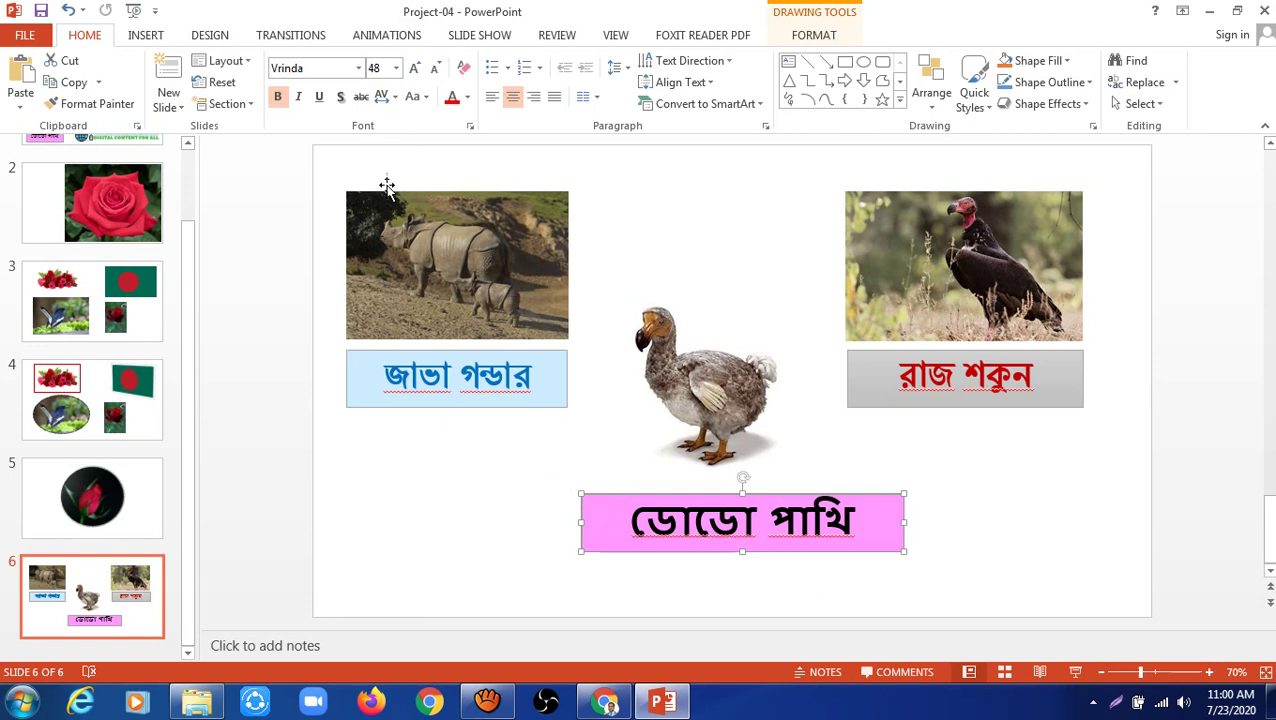
click(358, 70)
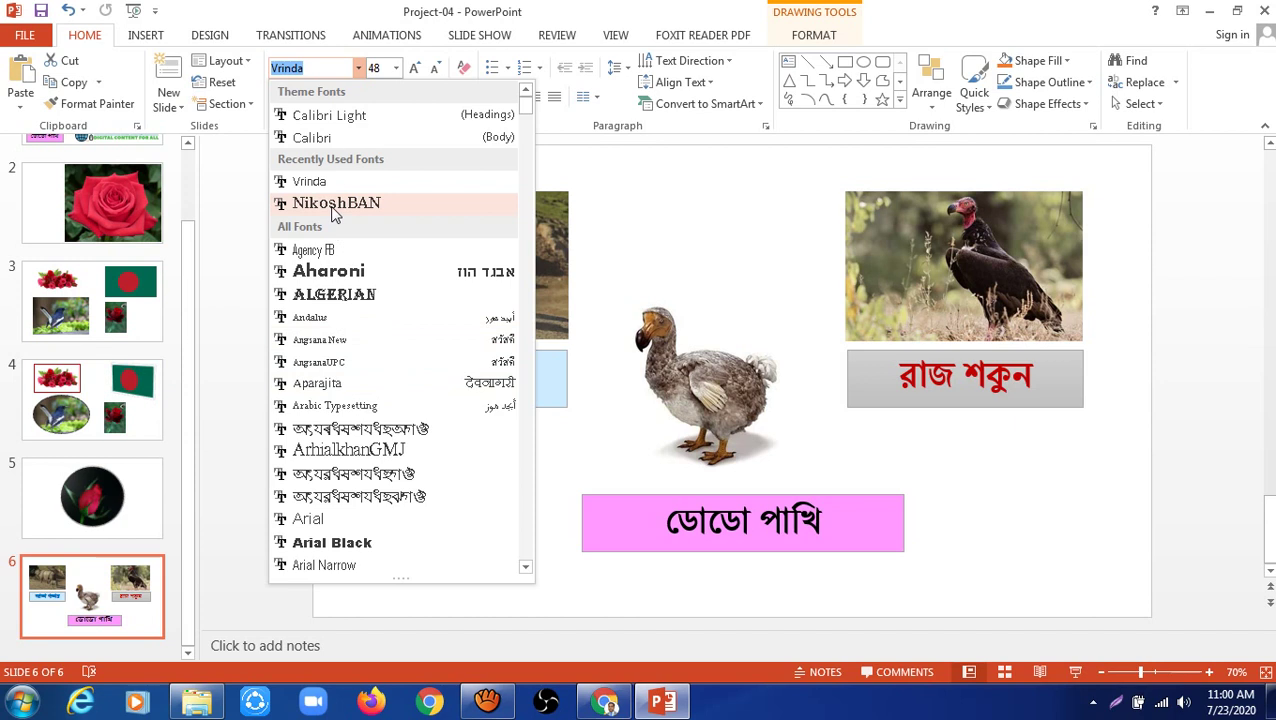
click(334, 203)
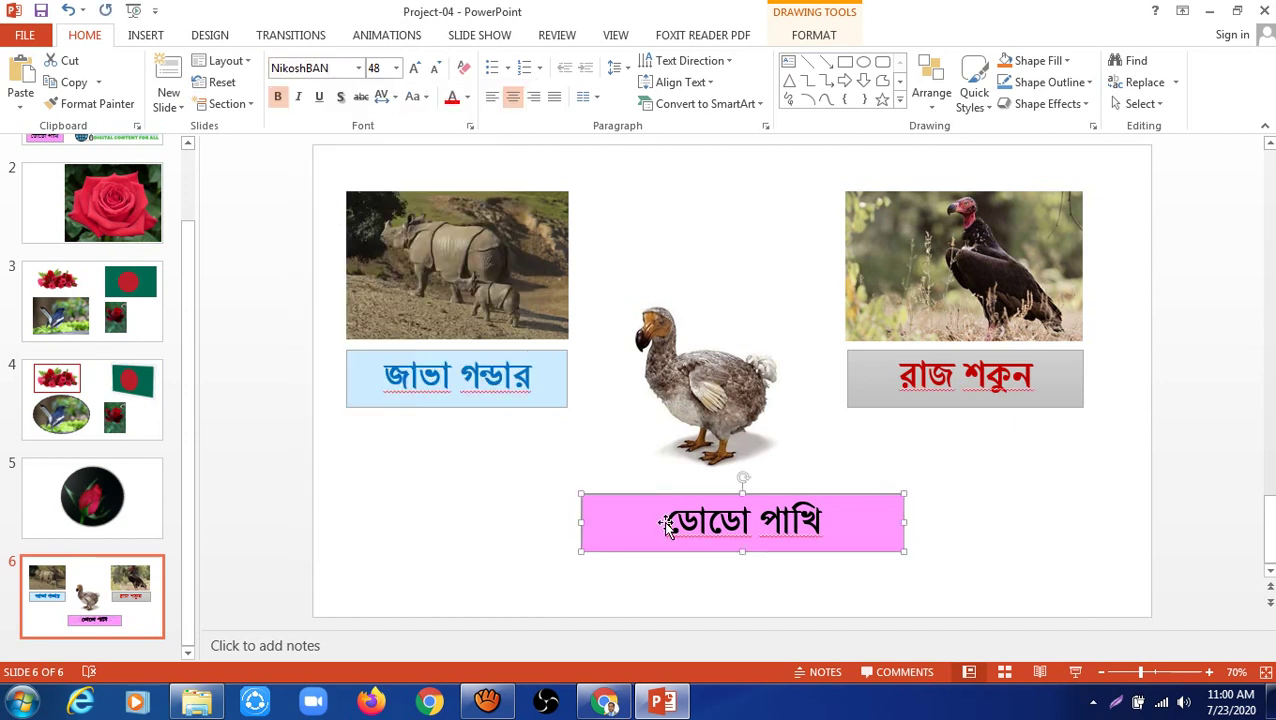
click(590, 441)
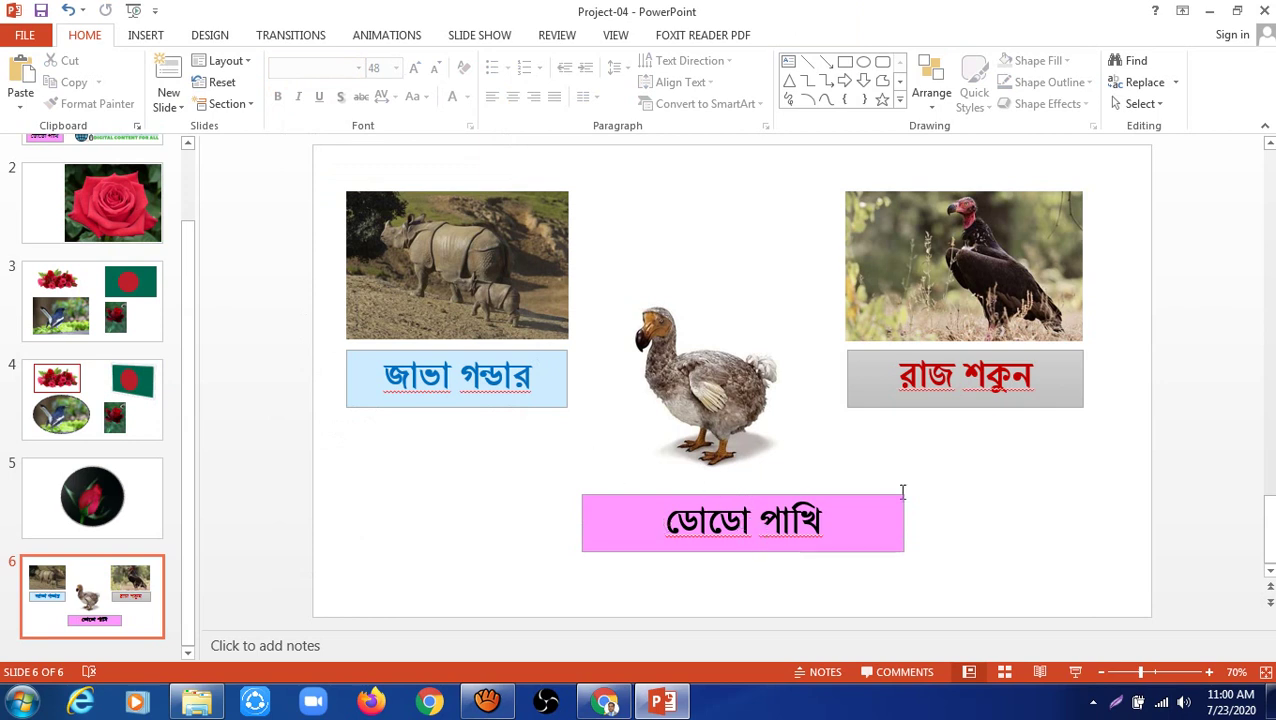
Step: Apply NikoshBAN from Recently Used Fonts to the রাজ শকুন vulture caption box
click(877, 368)
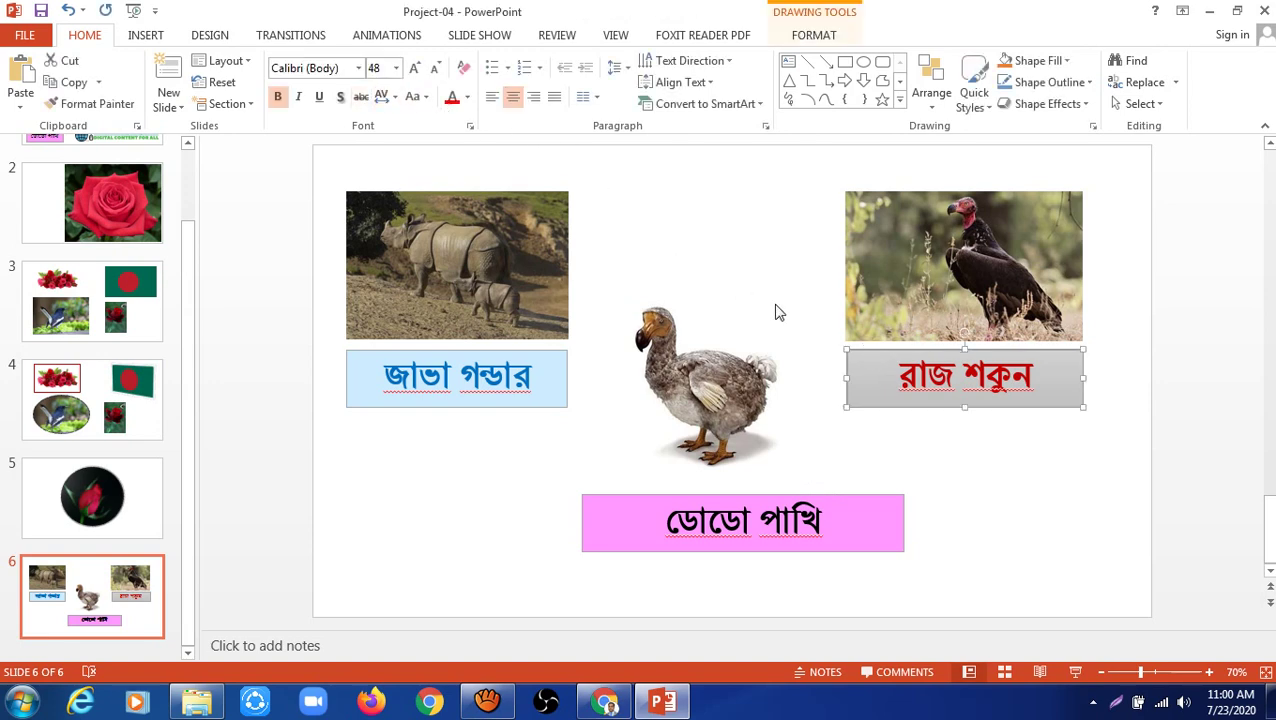
click(358, 68)
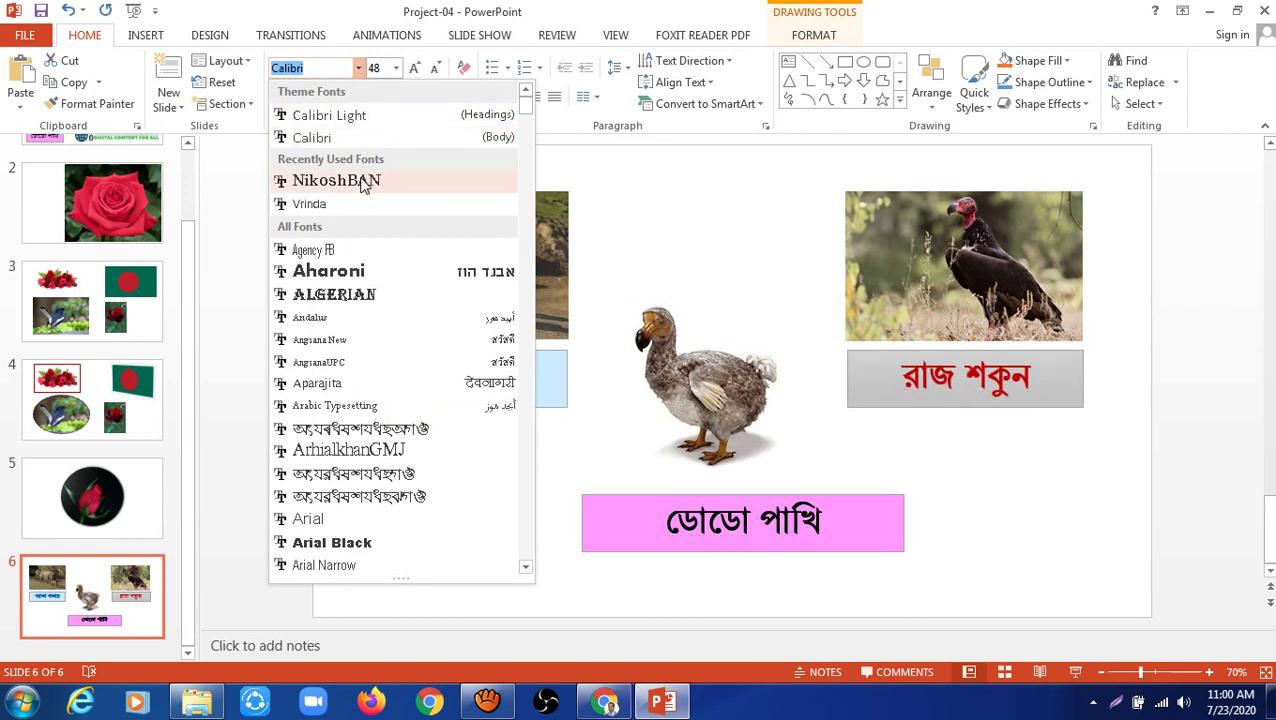
click(336, 181)
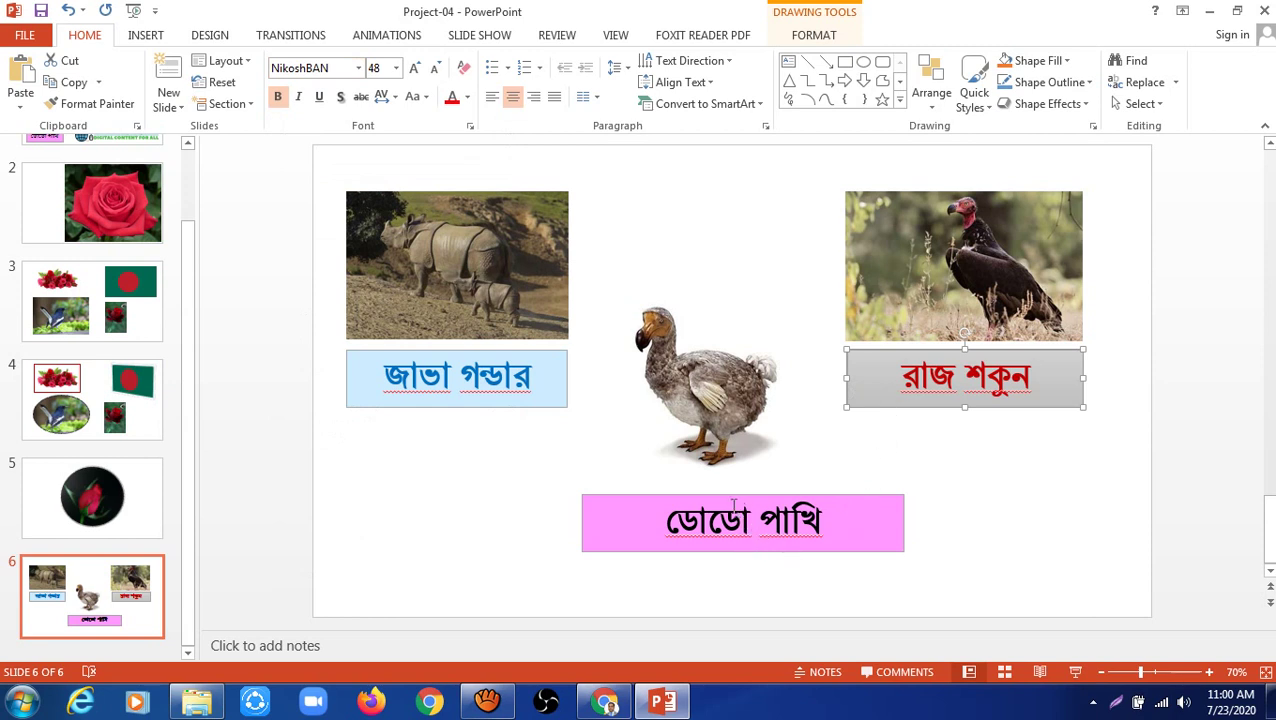
click(424, 353)
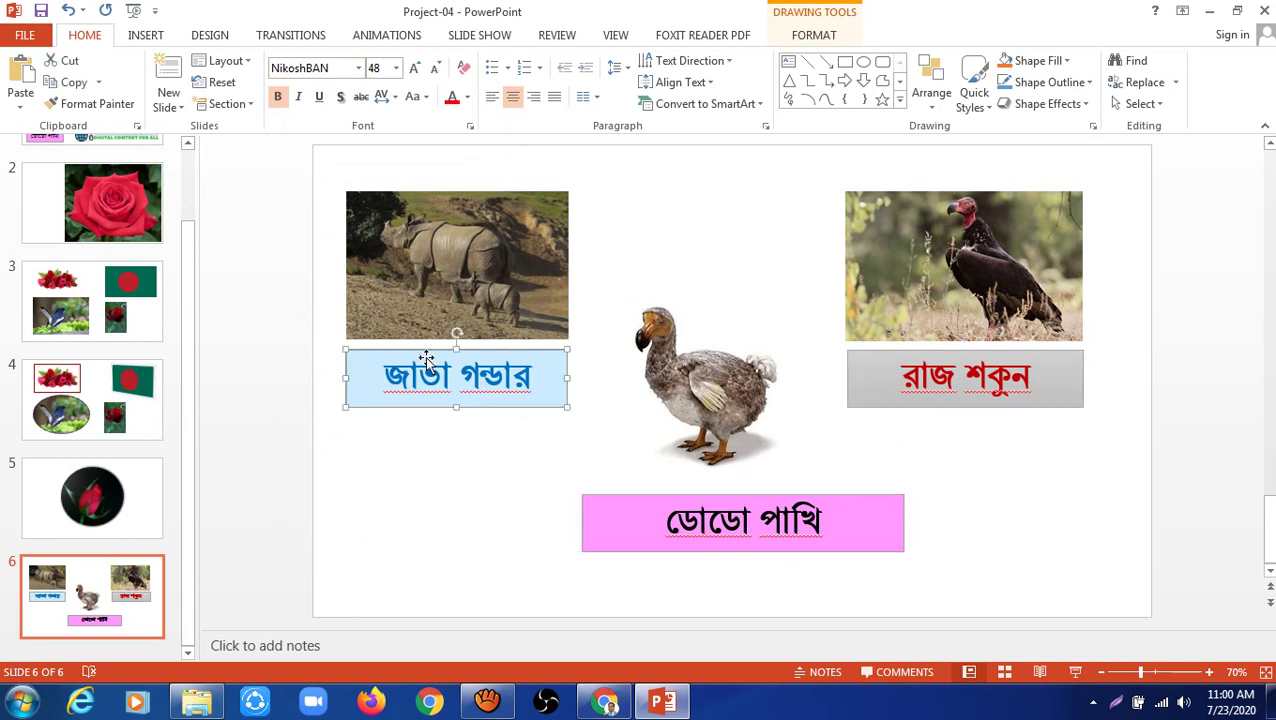
Step: Set the ডোডো পাখি caption to NikoshBAN and start a full-screen slide show of slide 6
click(706, 522)
key(Escape)
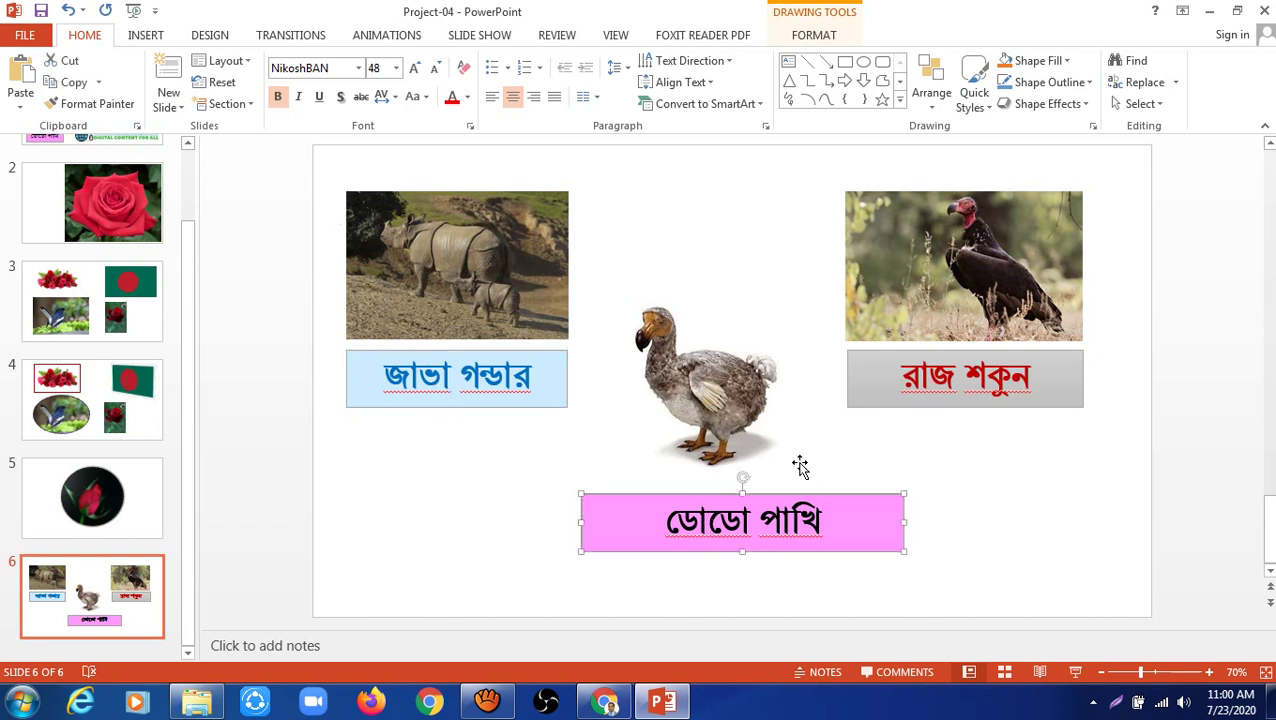
click(808, 520)
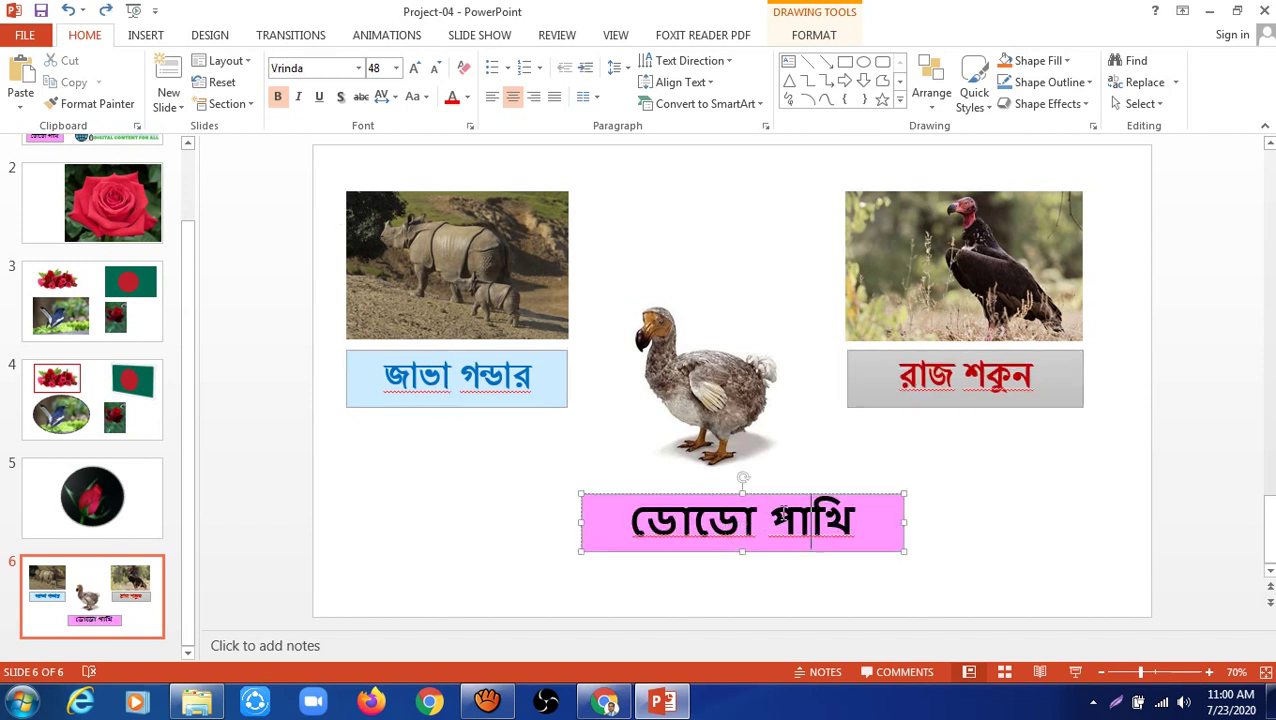
click(687, 541)
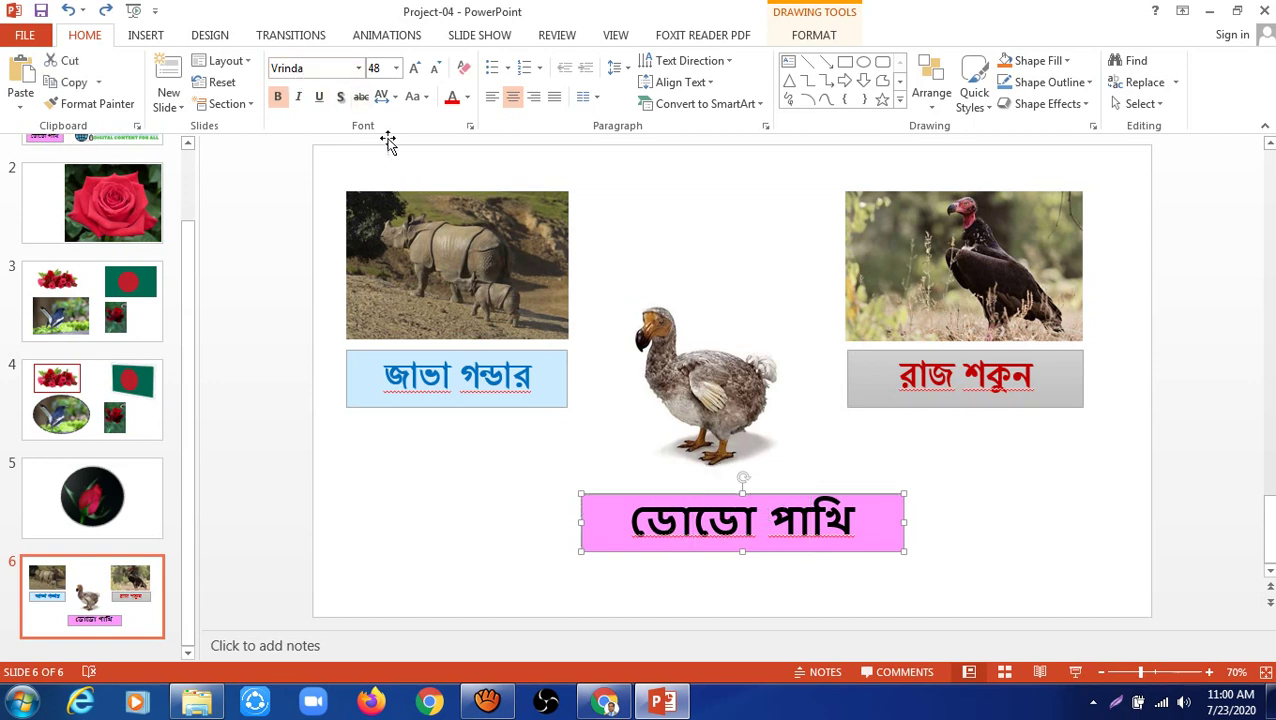
click(358, 68)
click(364, 184)
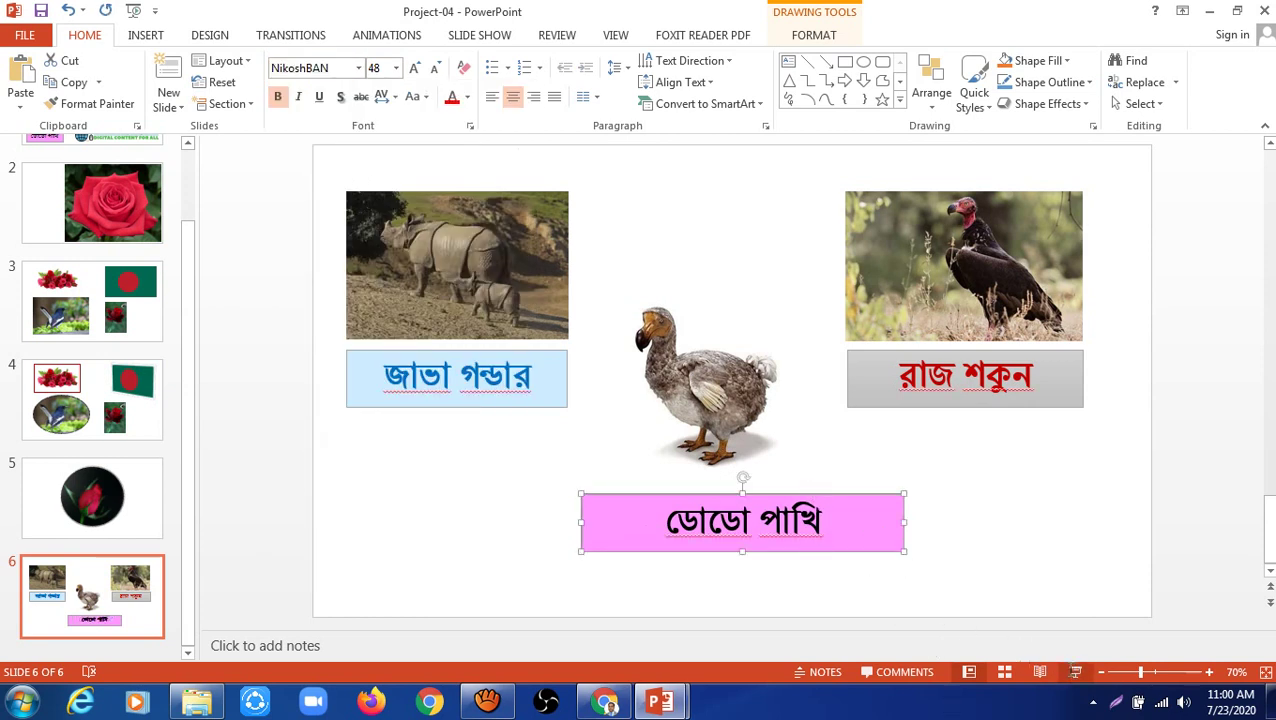
click(1075, 671)
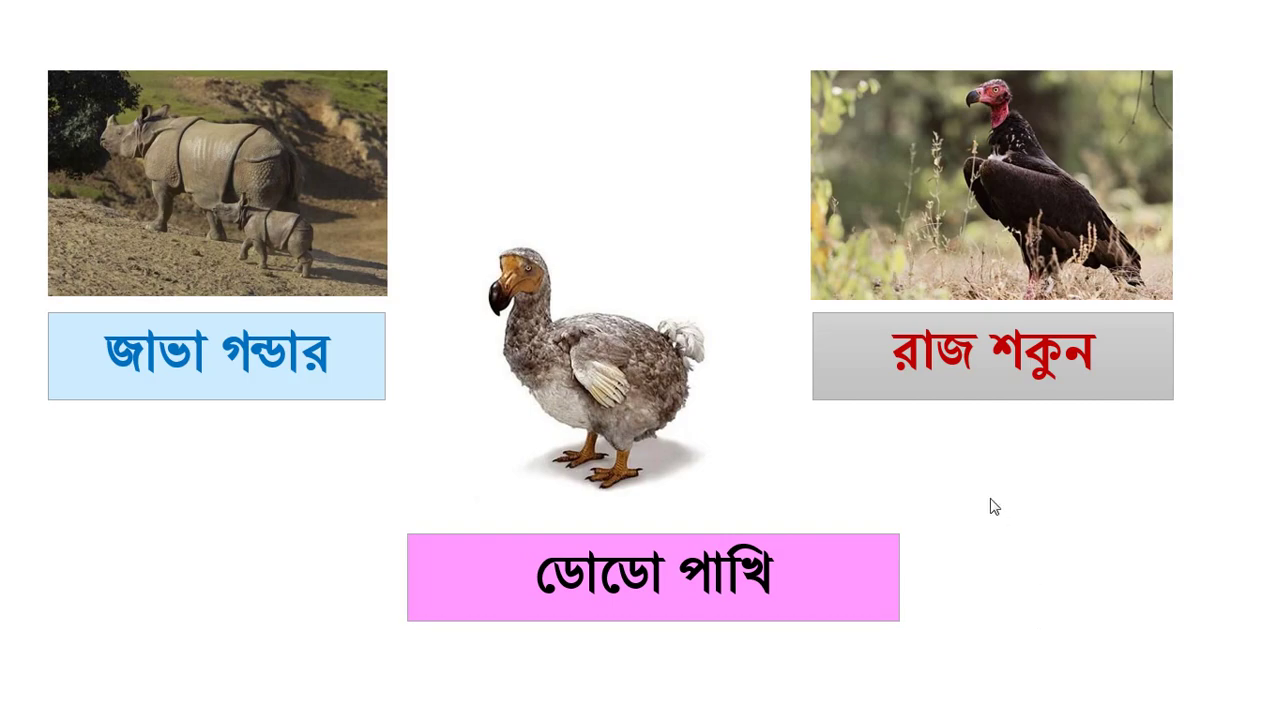
Step: End the show, replay slide 6 full screen once more, then return to normal editing view
key(Escape)
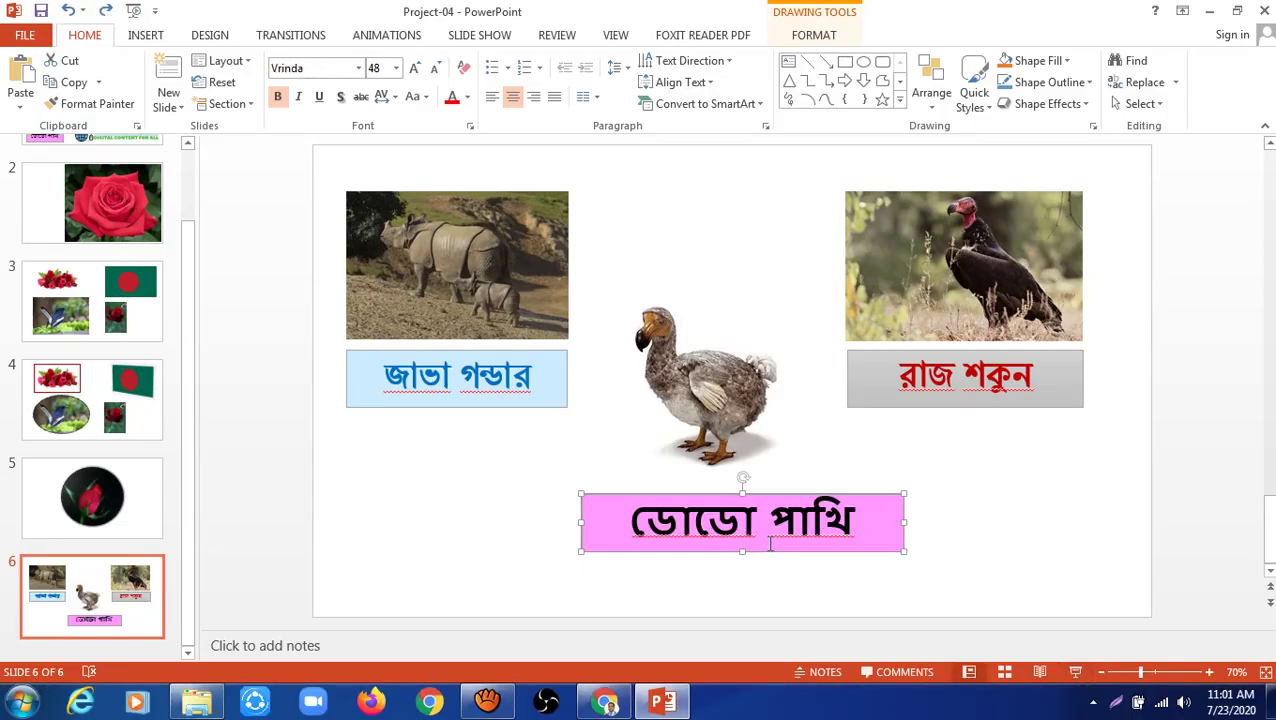
click(1075, 671)
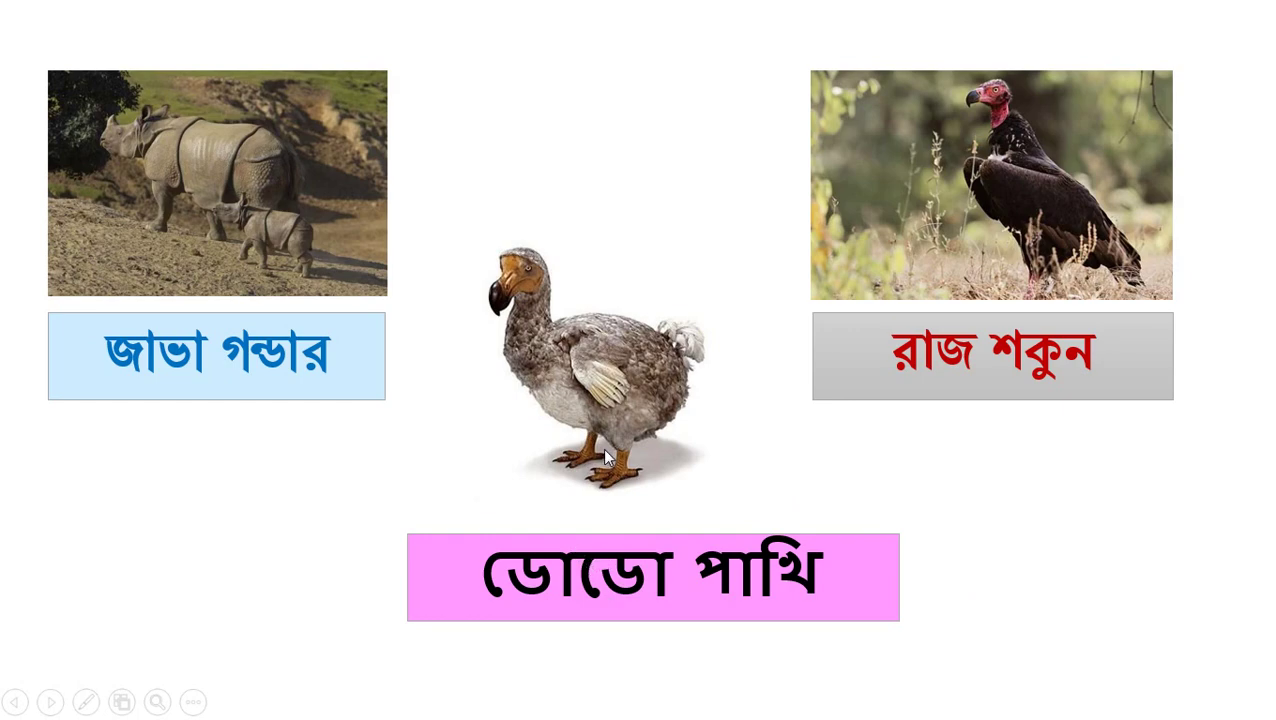
key(Escape)
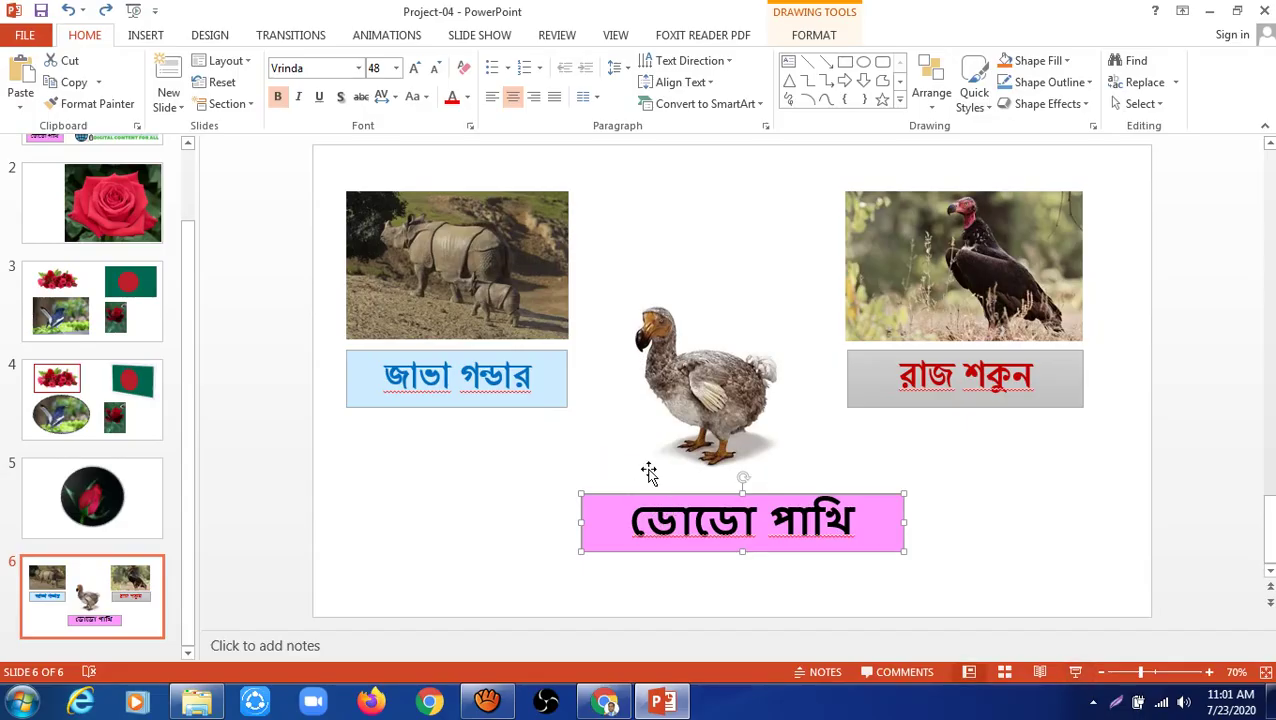
Step: Reselect the pink ডোডো পাখি caption box, set it back to NikoshBAN, then select slide 6's thumbnail
click(835, 450)
click(789, 507)
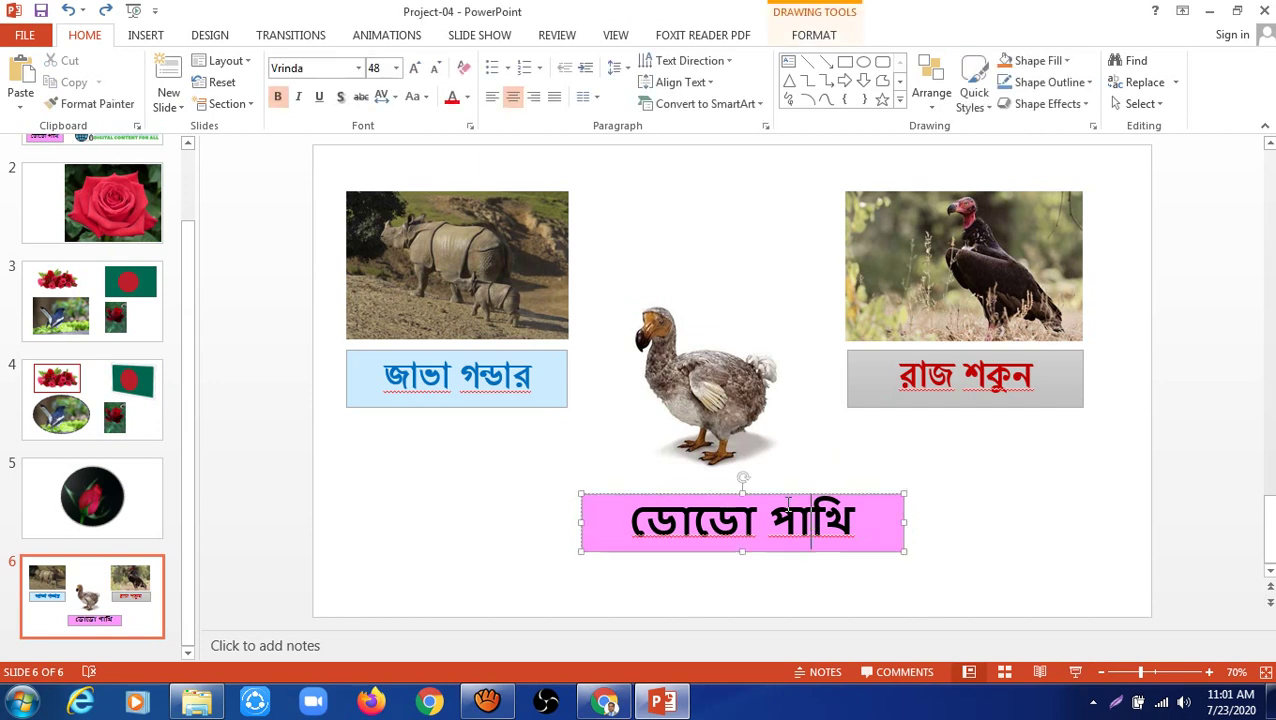
click(785, 494)
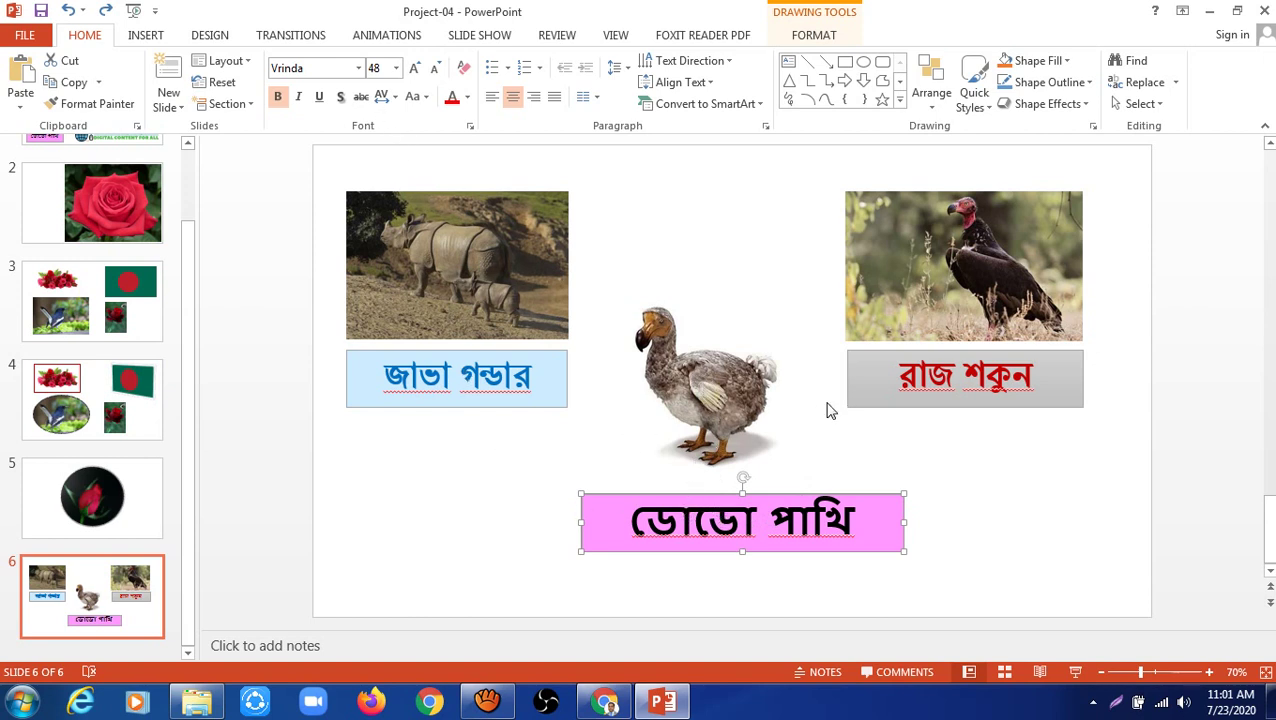
click(890, 385)
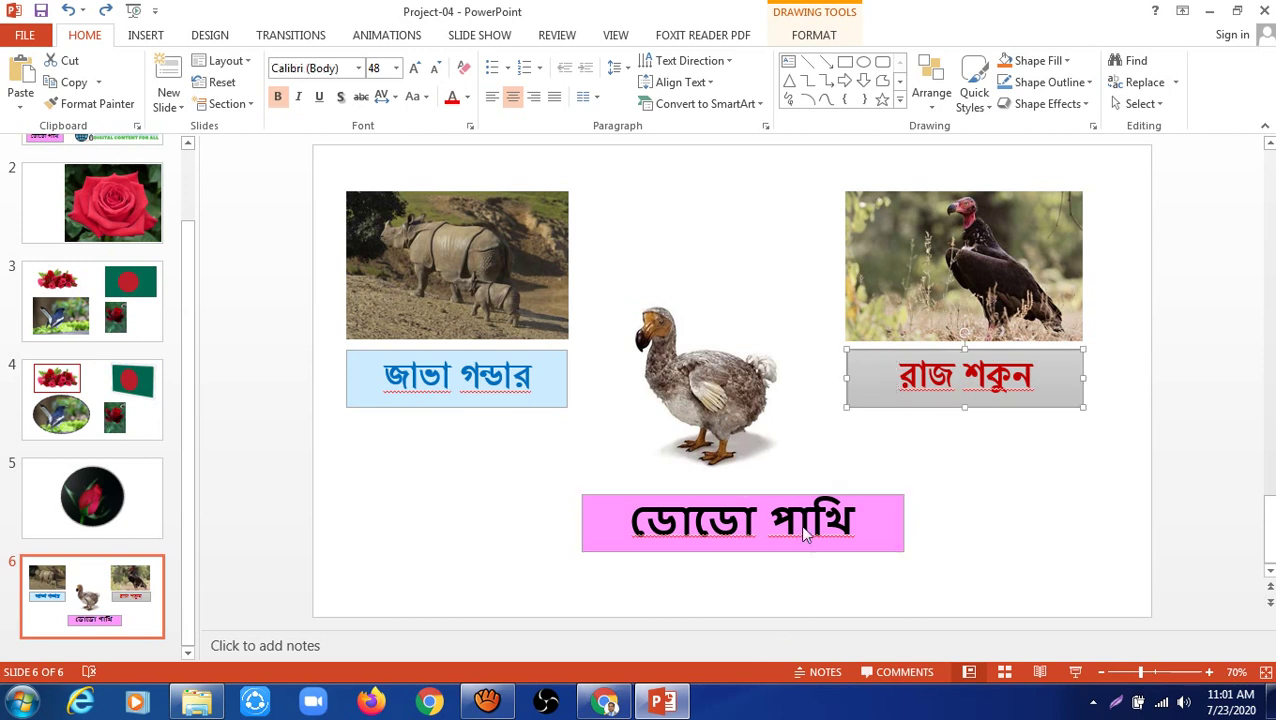
click(723, 494)
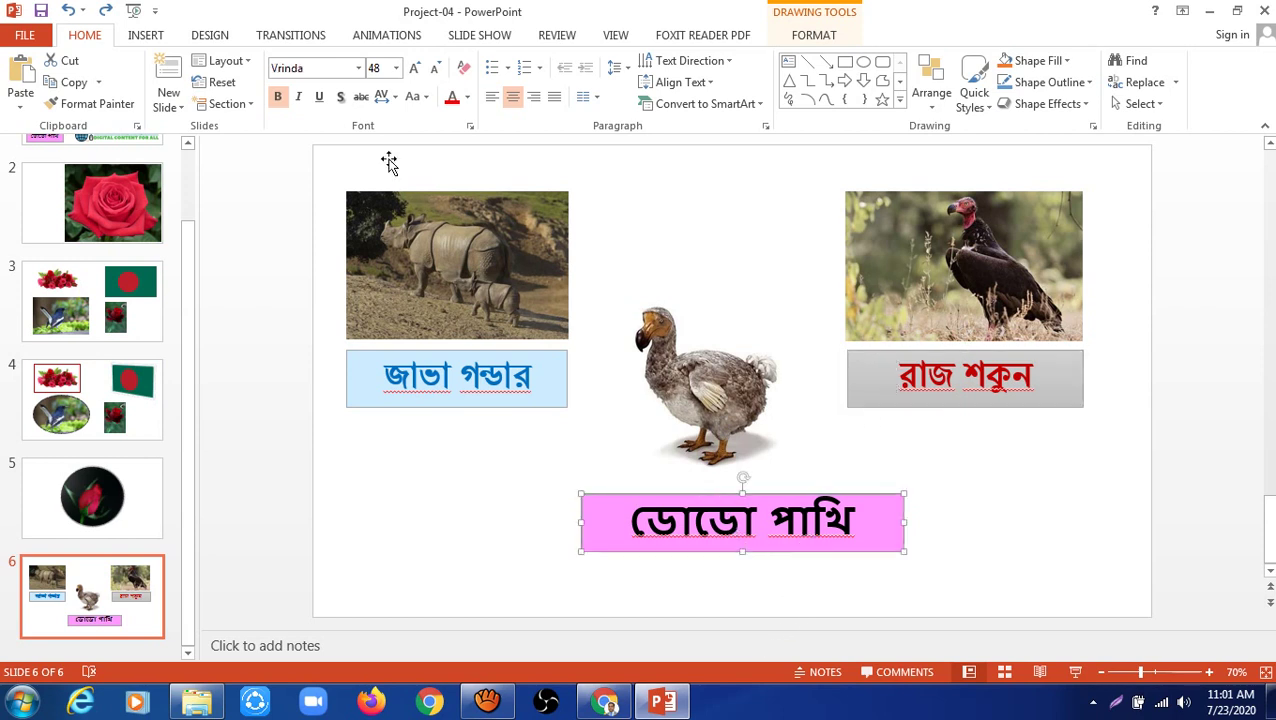
click(358, 68)
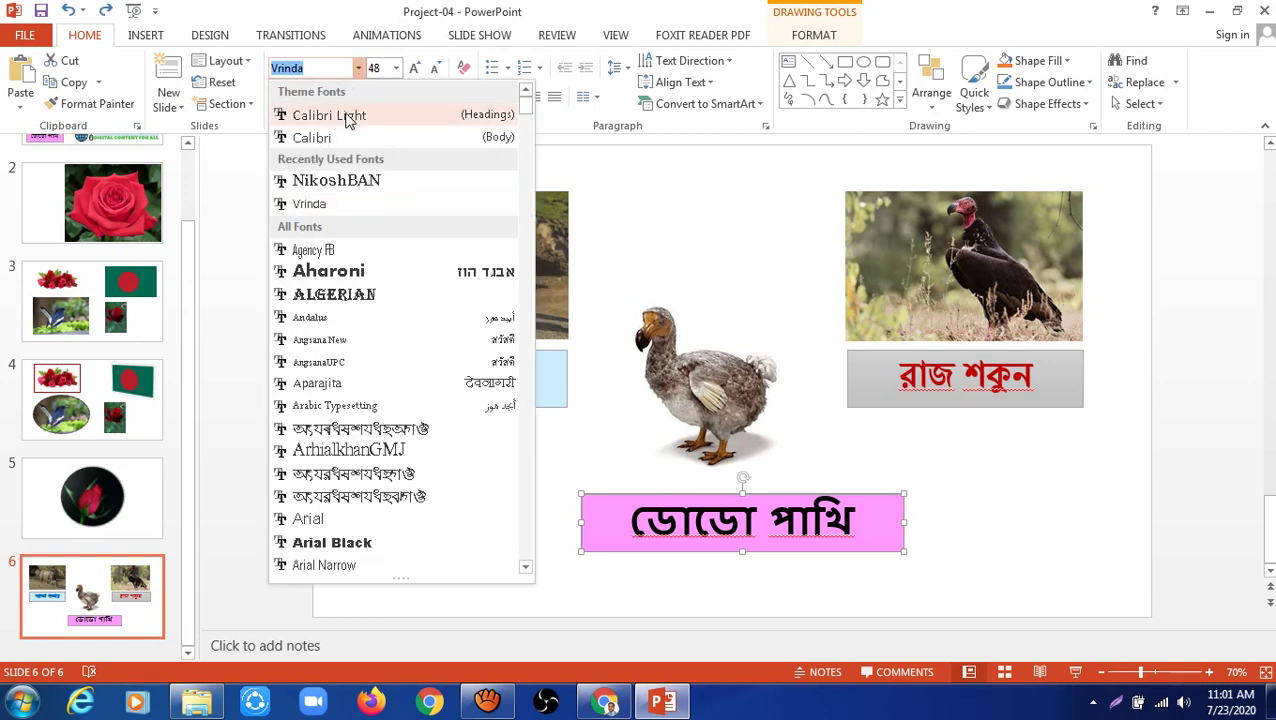
click(336, 174)
click(591, 465)
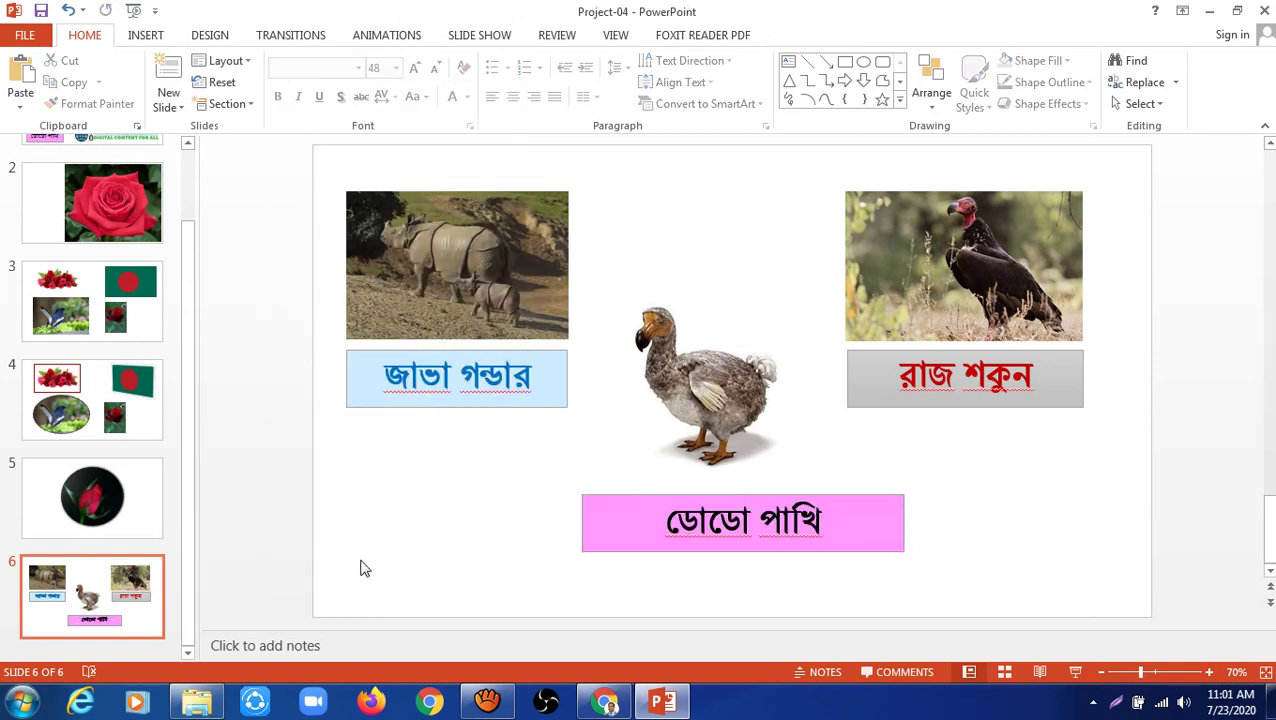
click(115, 615)
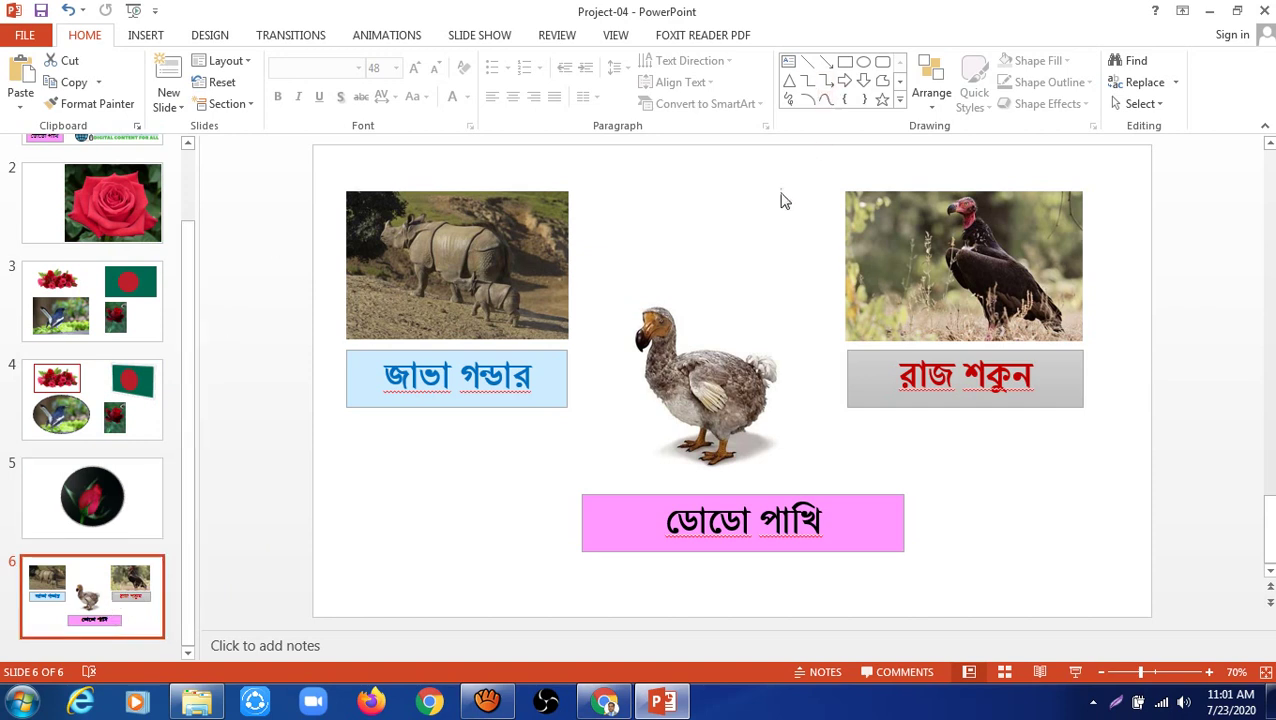
Step: Insert a blank slide 7 after slide 6 and draw a wide text box near its top
key(Return)
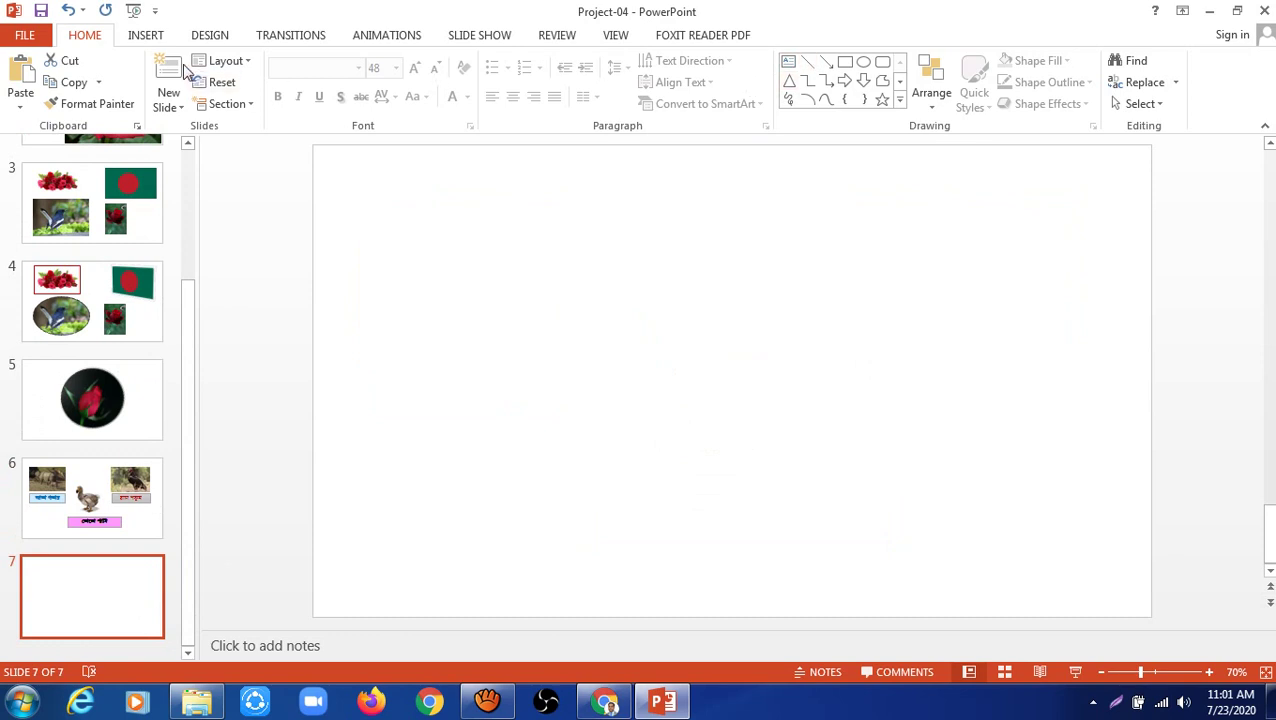
click(148, 37)
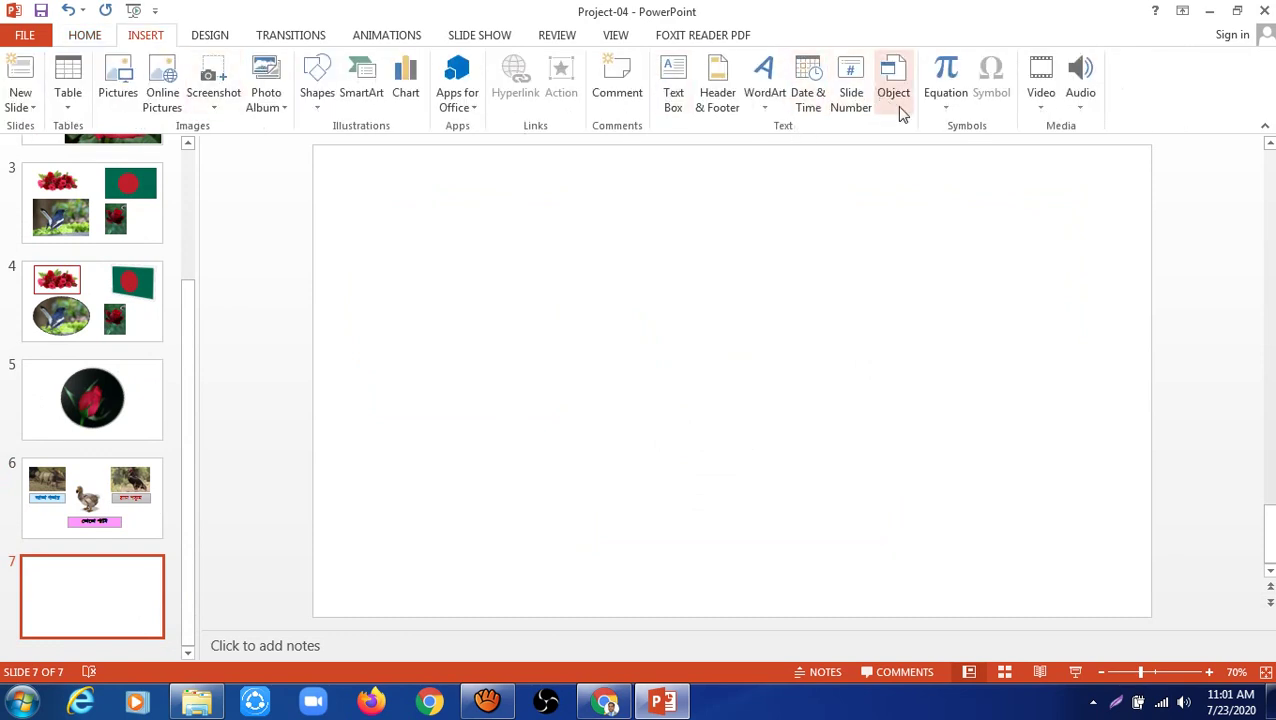
click(673, 97)
drag(408, 238, 1041, 399)
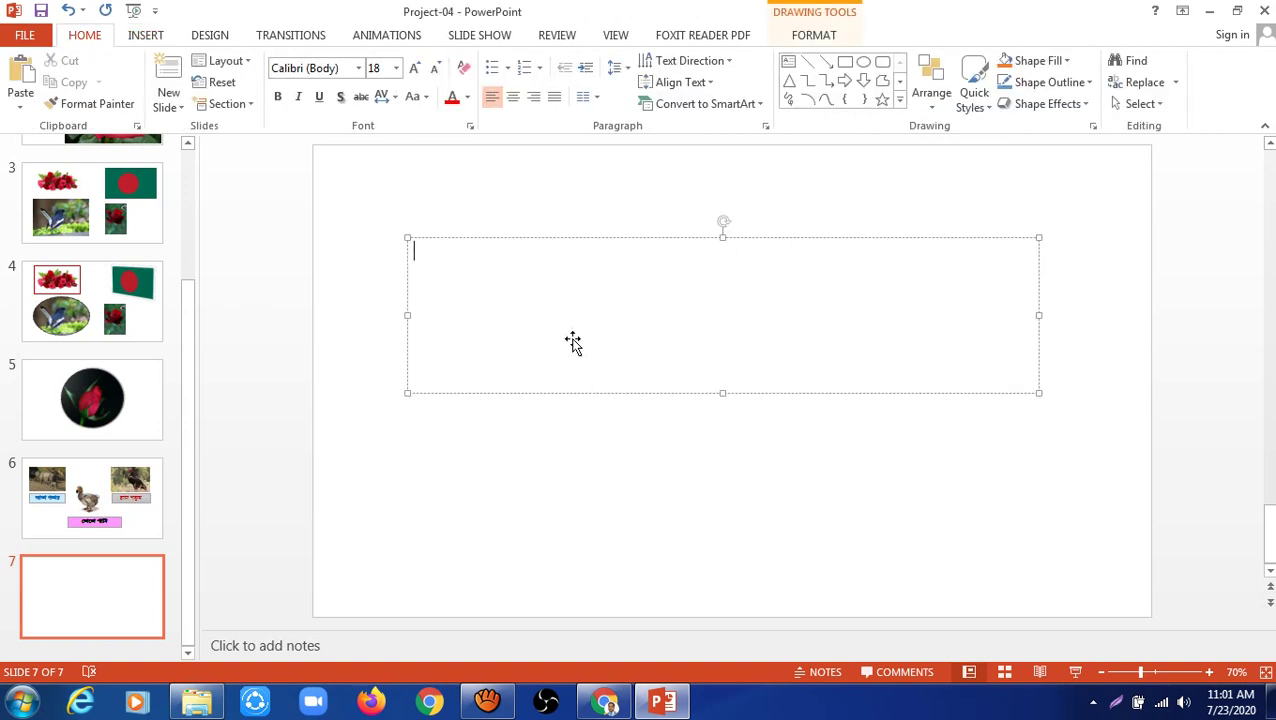
text(hf)
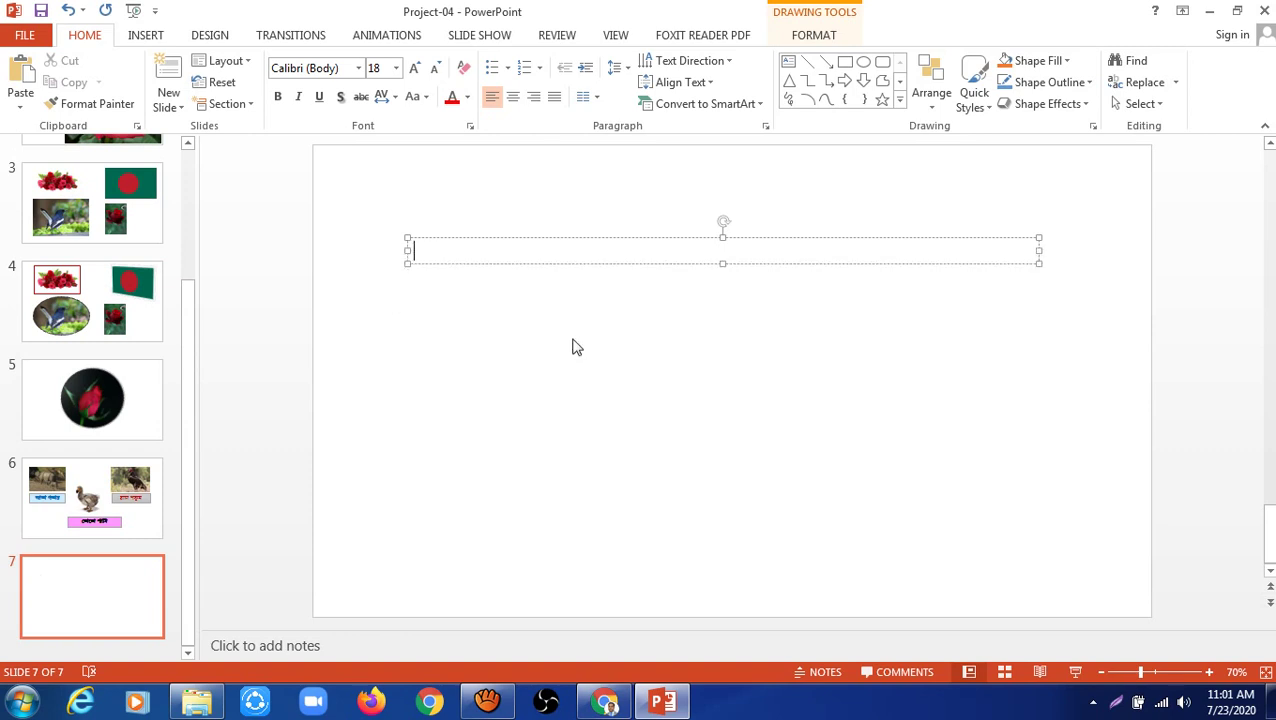
click(1093, 703)
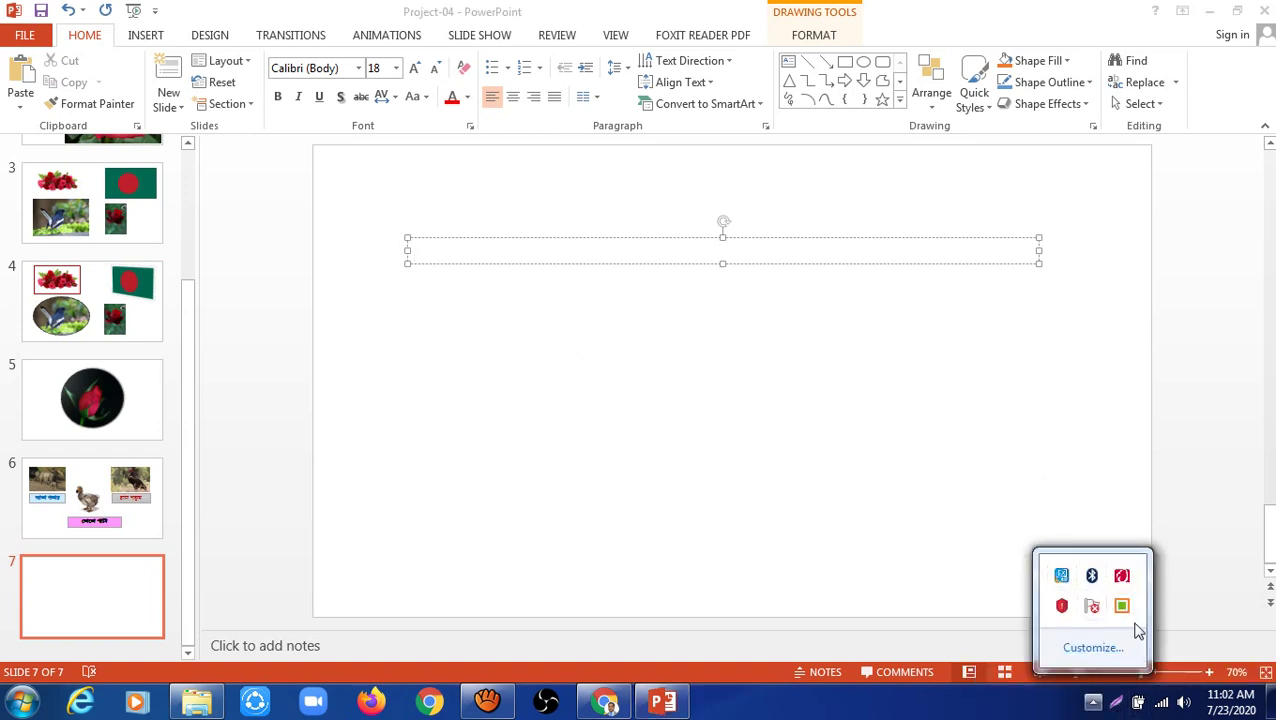
Step: Type বাংলাদেশ into slide 7's text box and enlarge it to 48 pt
click(488, 253)
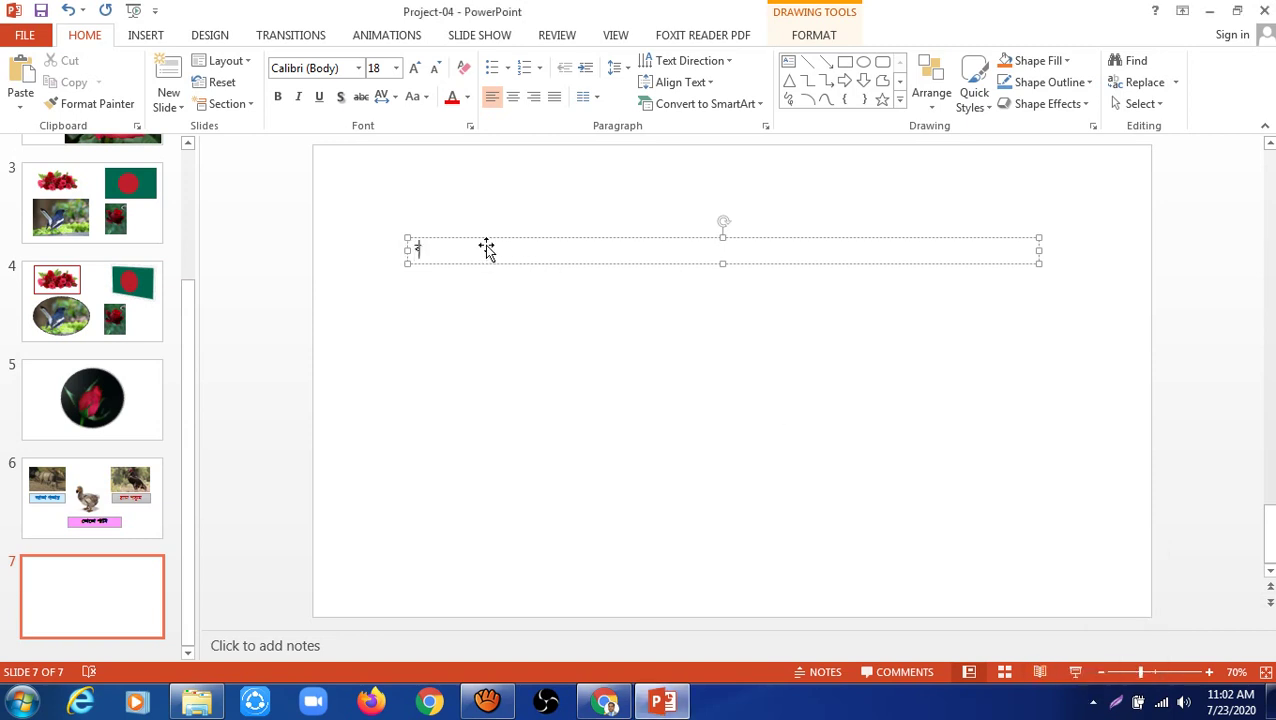
text(াংলাদে)
text(শ)
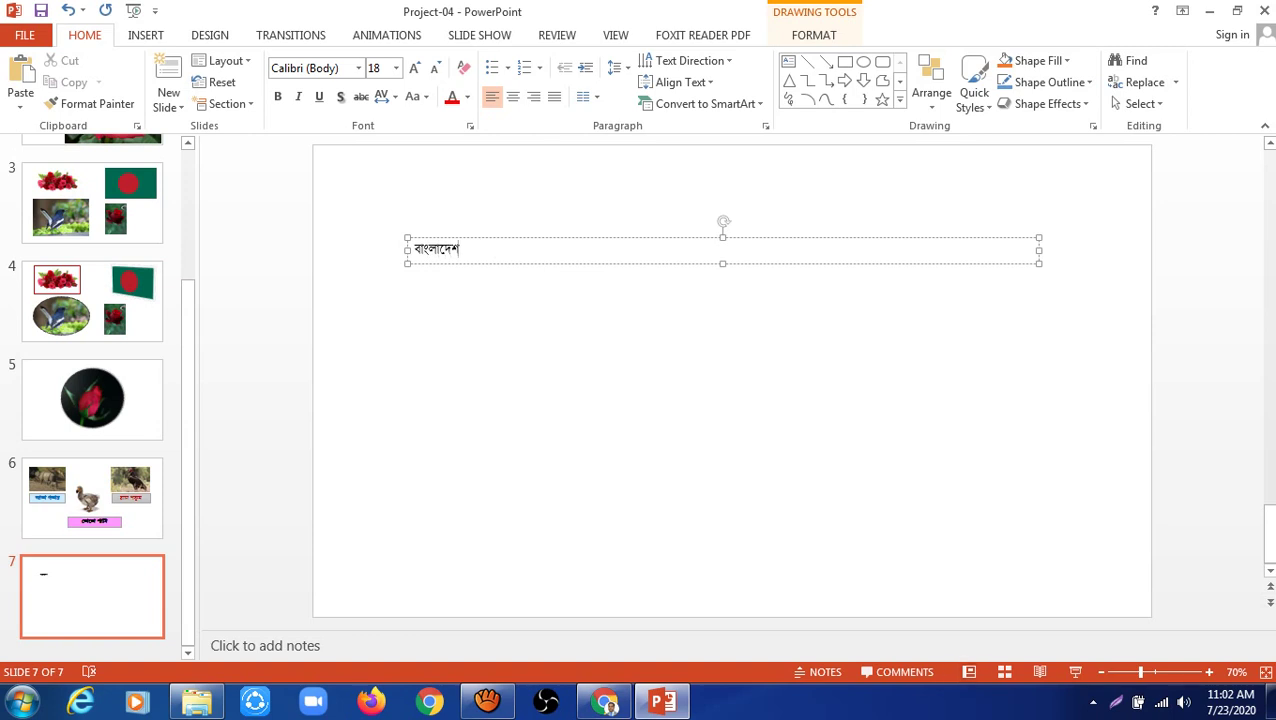
click(453, 238)
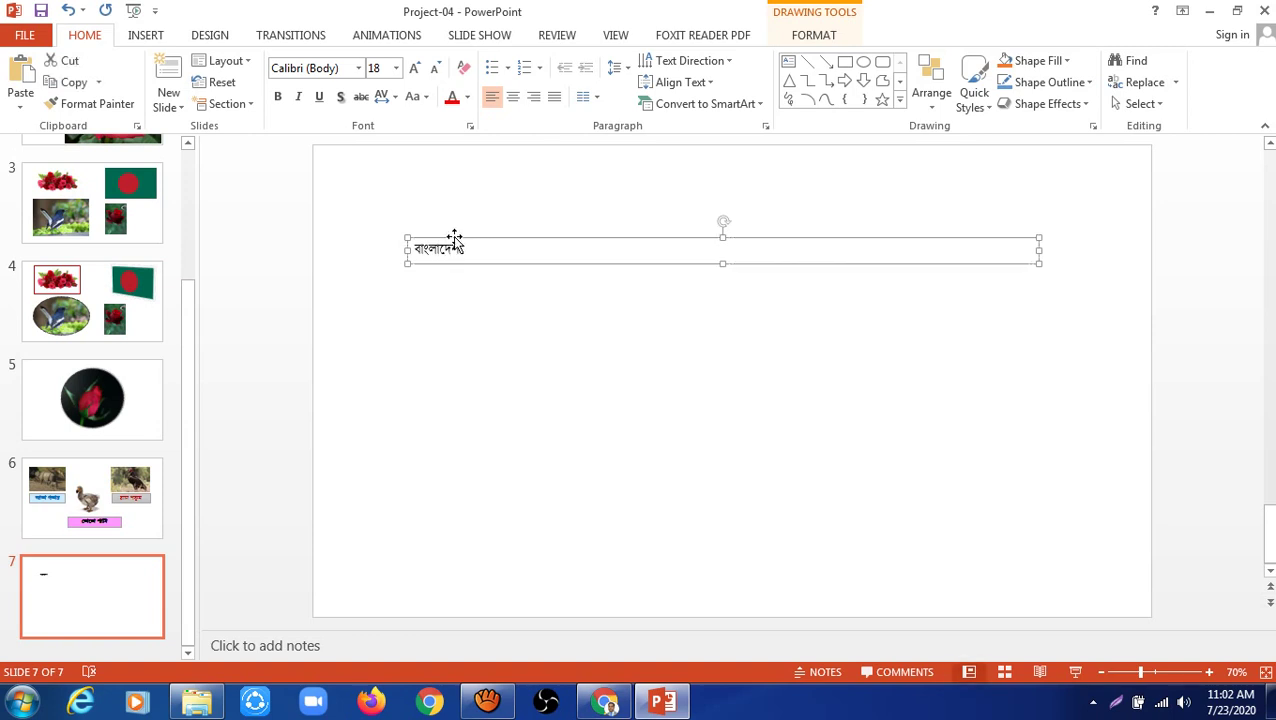
click(416, 68)
click(416, 68)
click(416, 68)
click(416, 68)
click(416, 68)
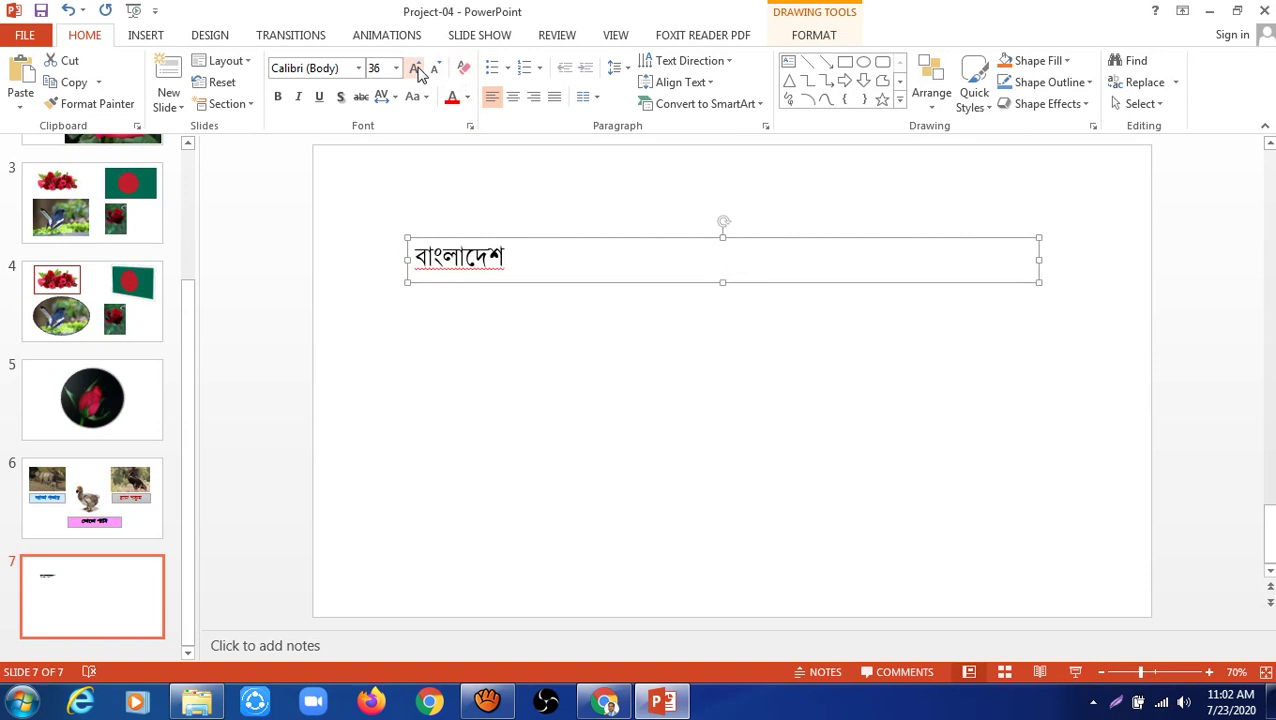
click(416, 68)
click(416, 68)
click(416, 68)
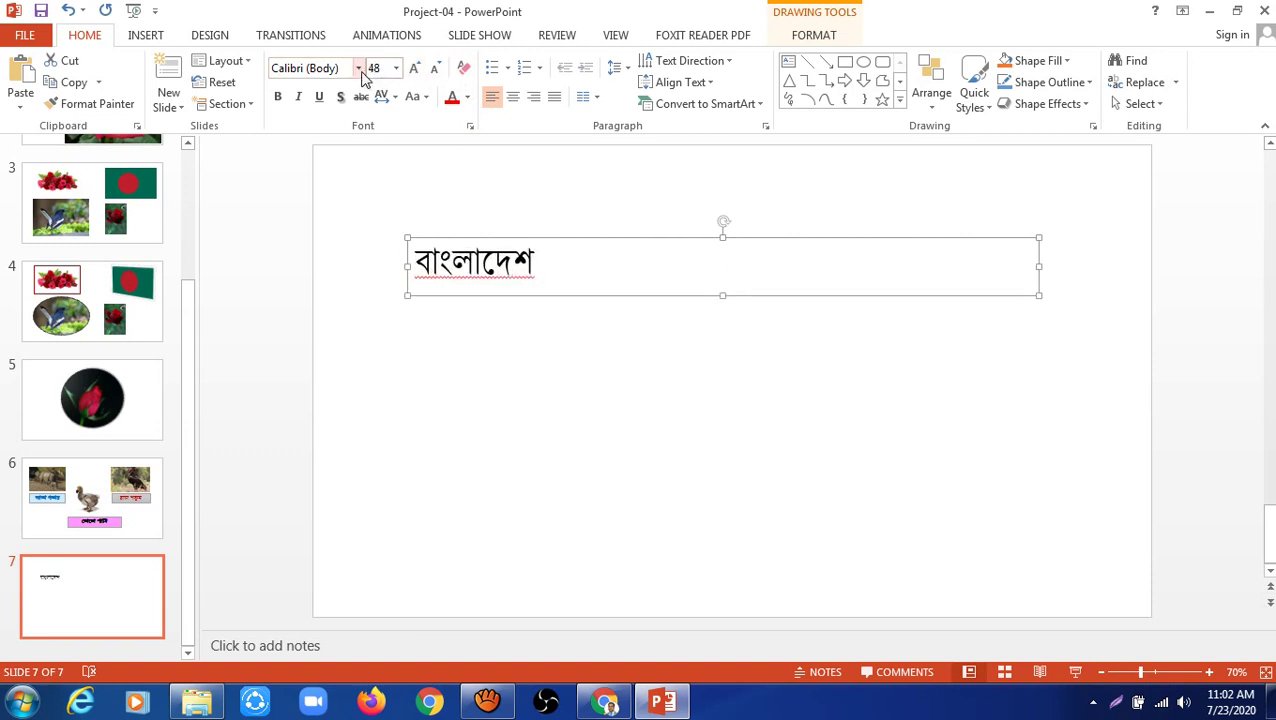
click(511, 262)
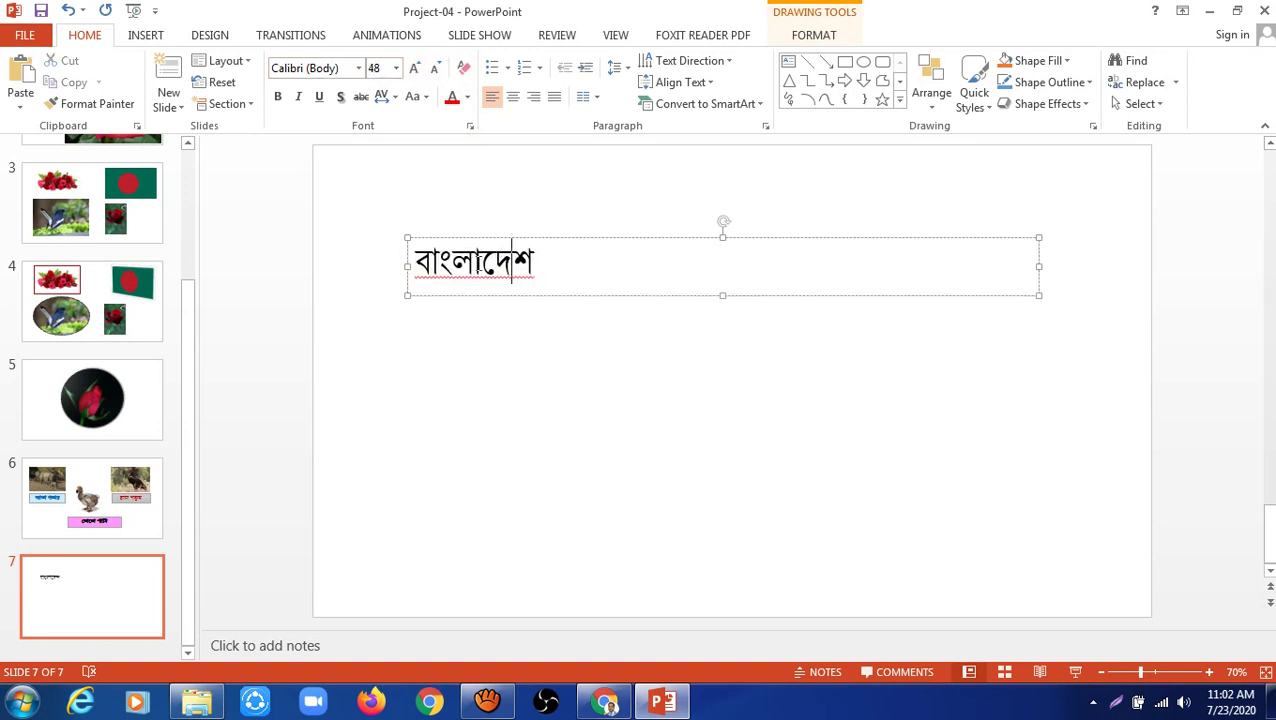
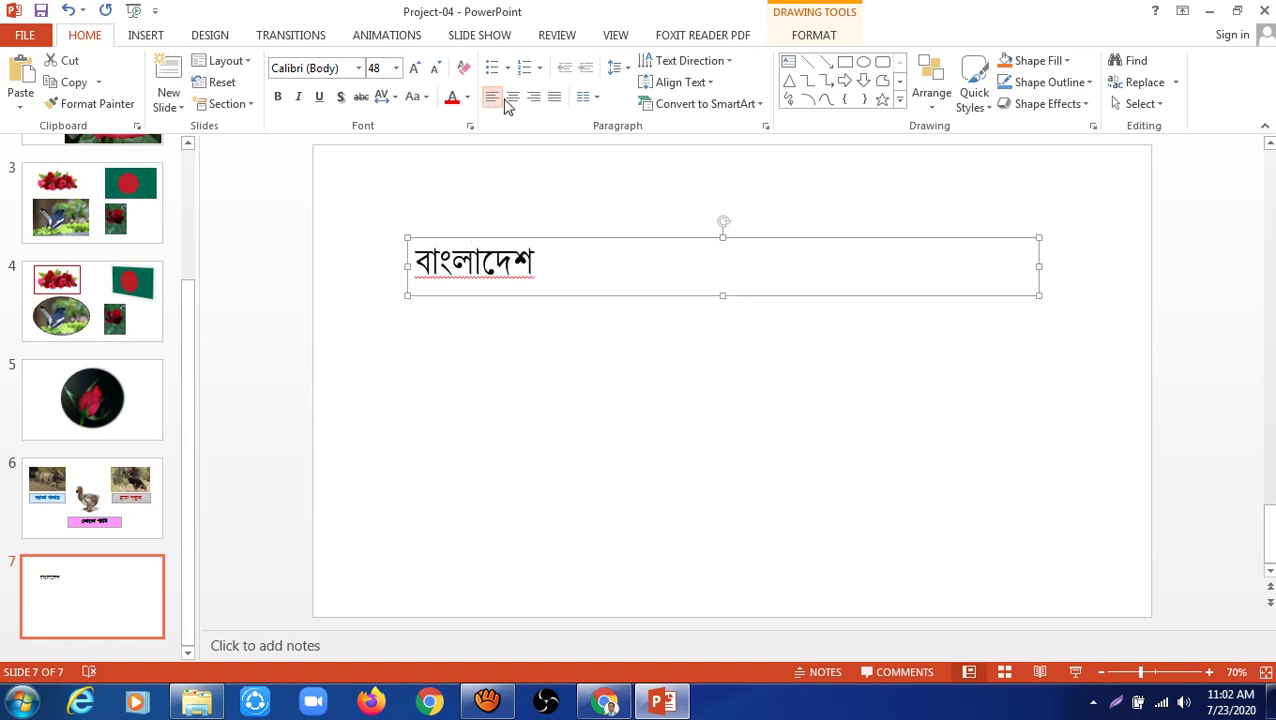
Step: Center the slide 7 heading বাংলাদেশ, apply NikoshBAN, and shrink it from 48 to 40 pt
click(512, 96)
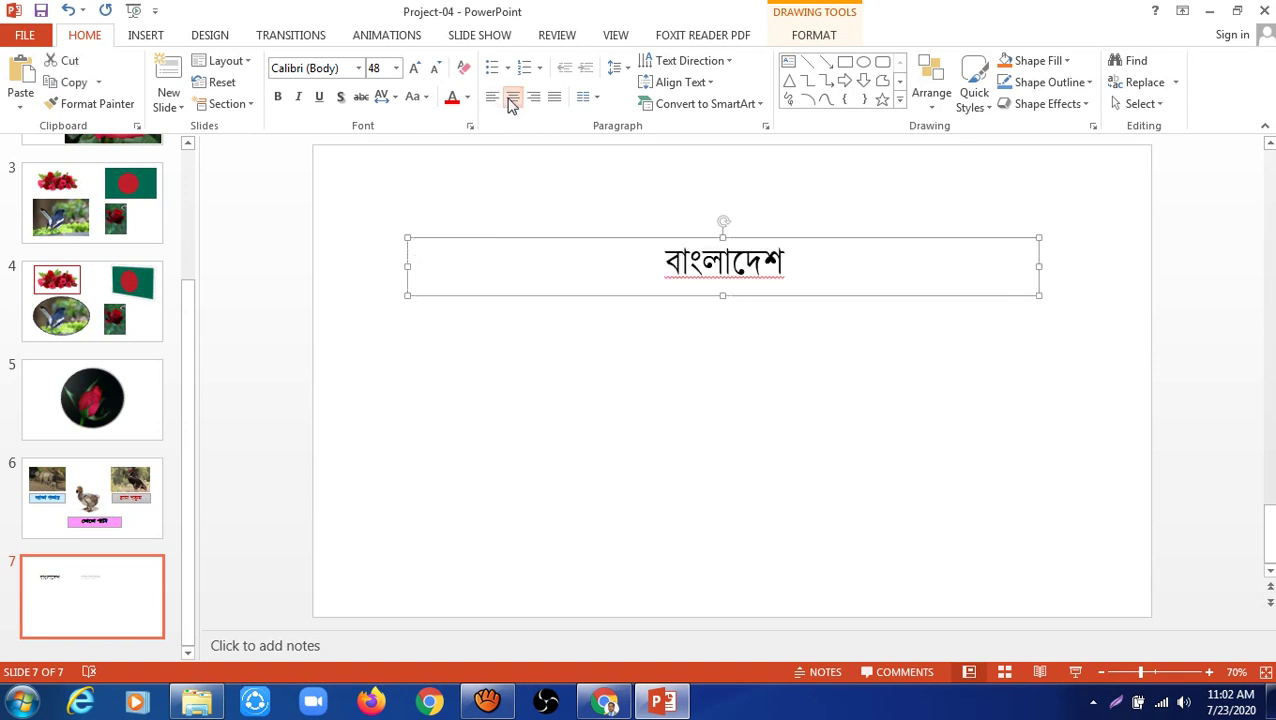
click(359, 68)
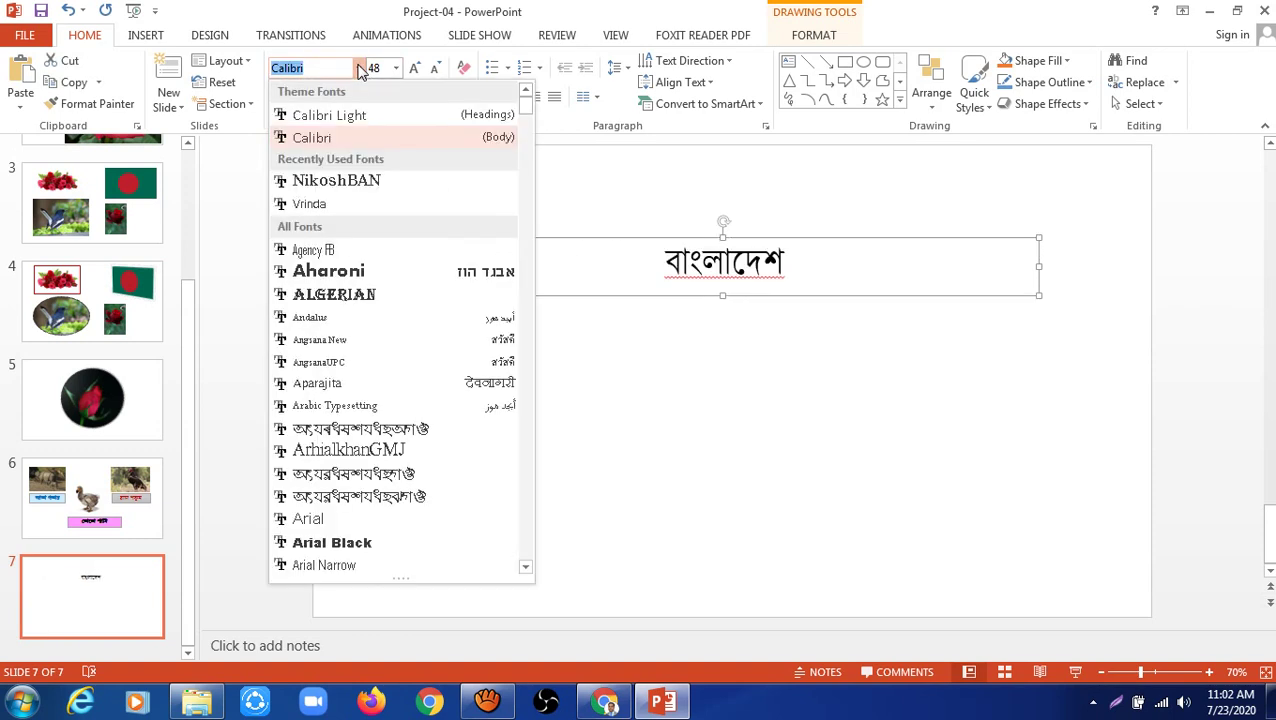
click(340, 182)
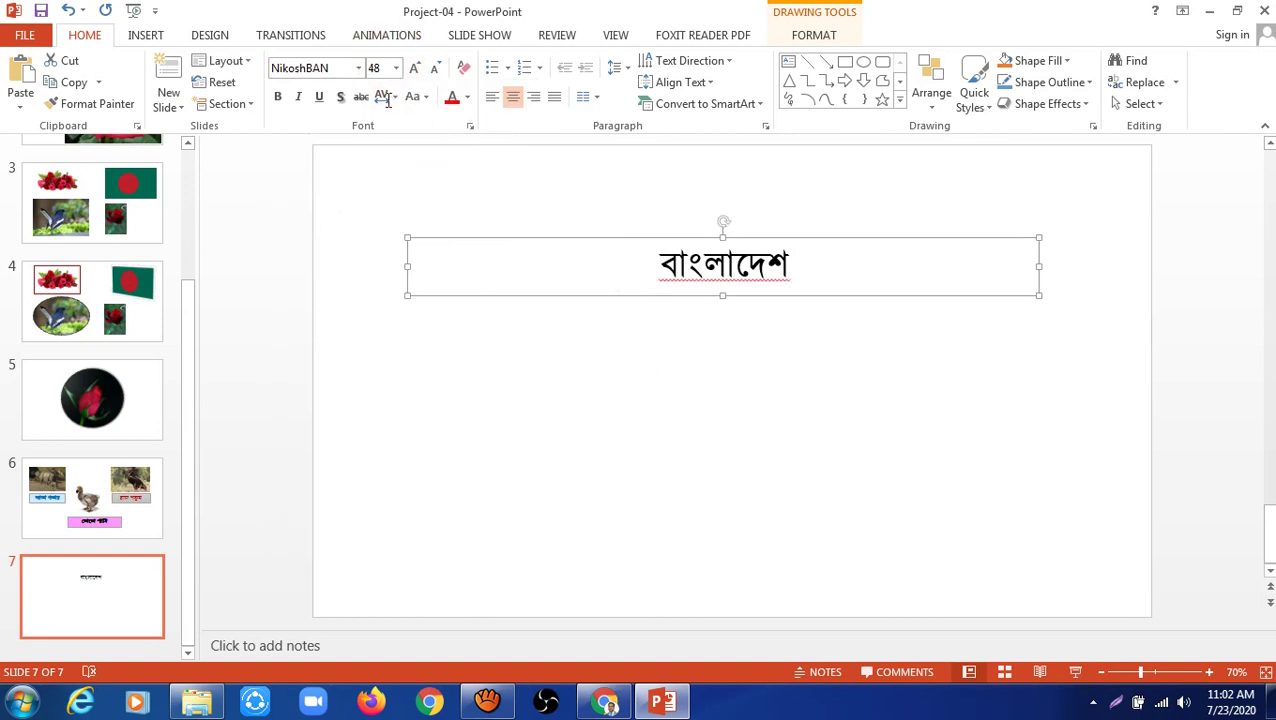
click(434, 68)
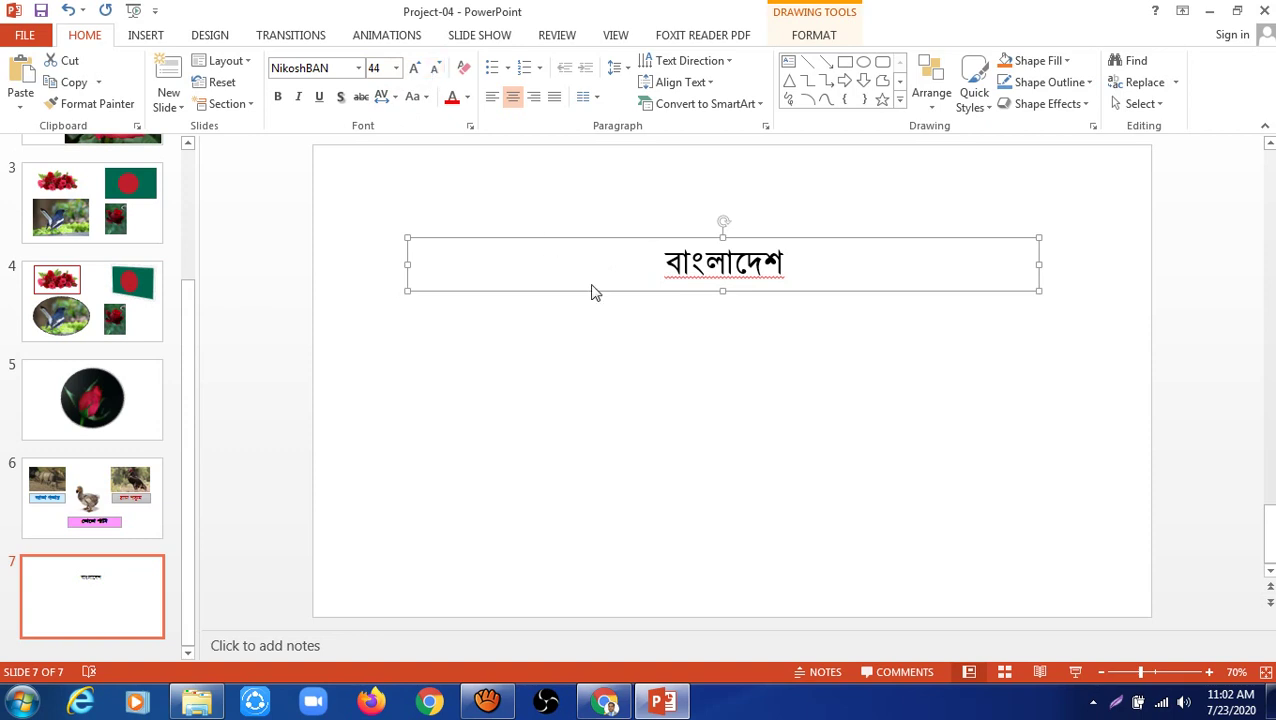
click(434, 68)
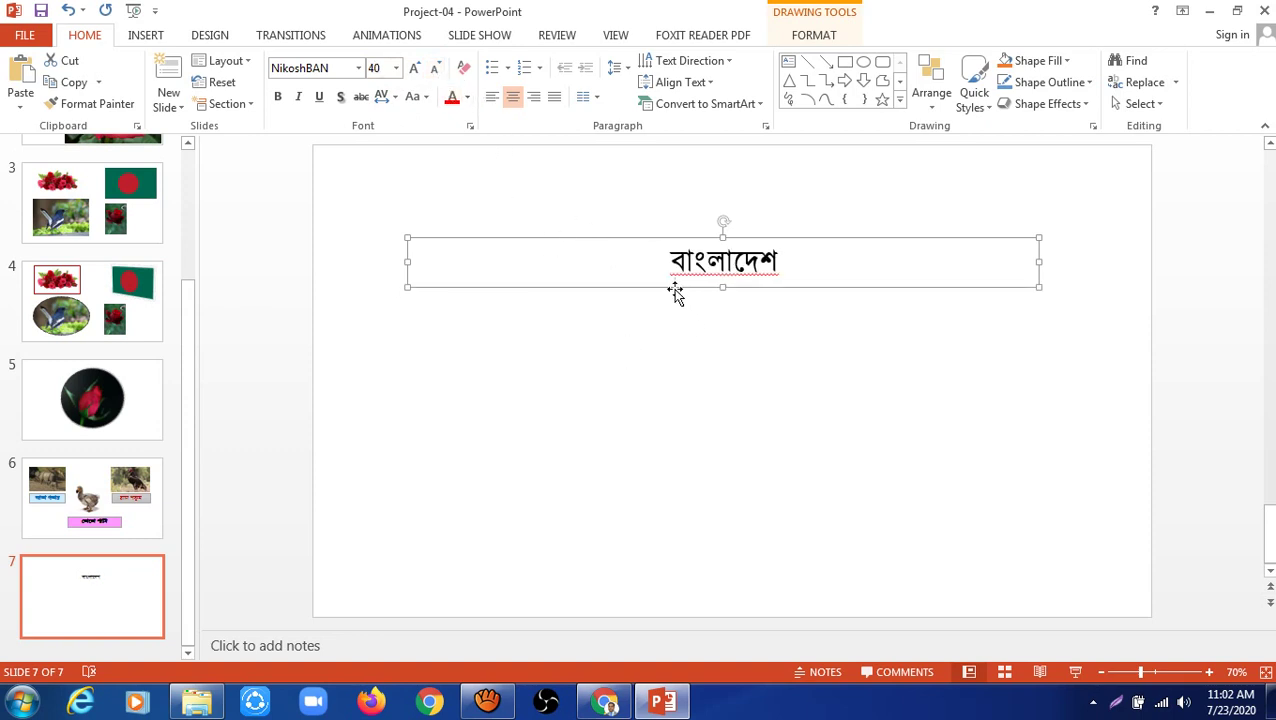
Step: Make the heading box's centred NikoshBAN 40 pt formatting the default text box style, then deselect it
right_click(651, 240)
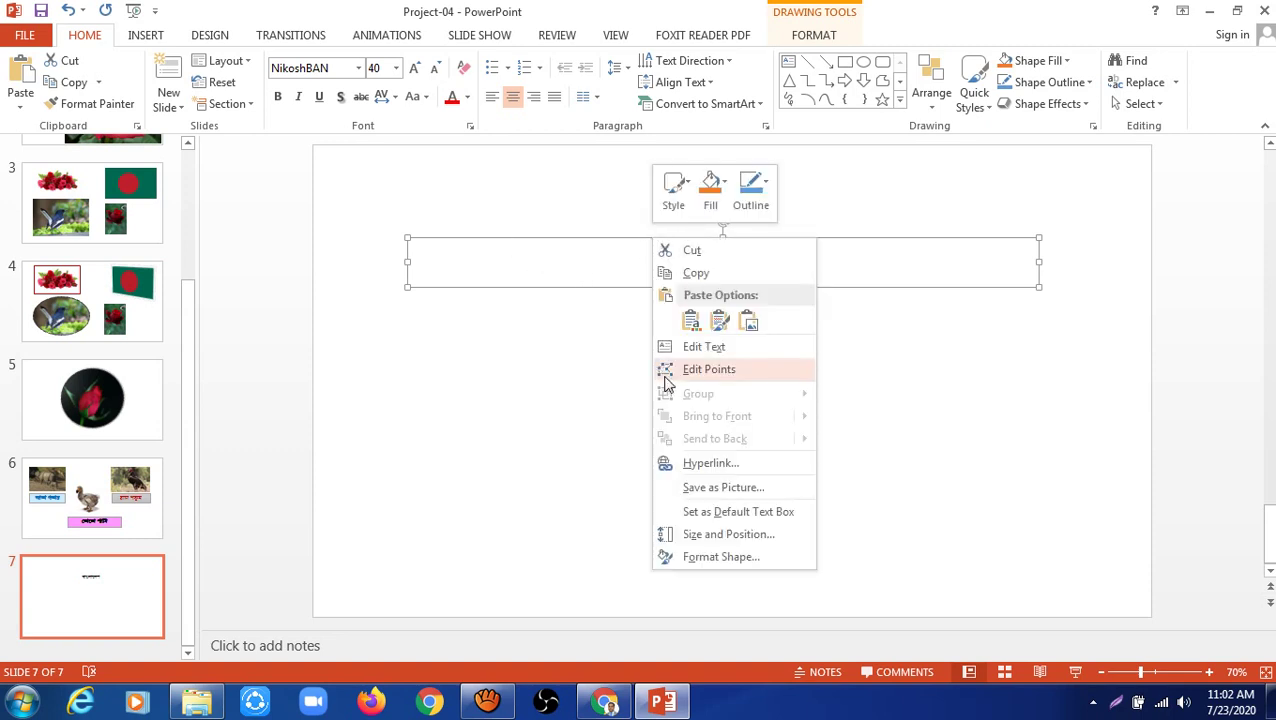
click(745, 511)
click(690, 462)
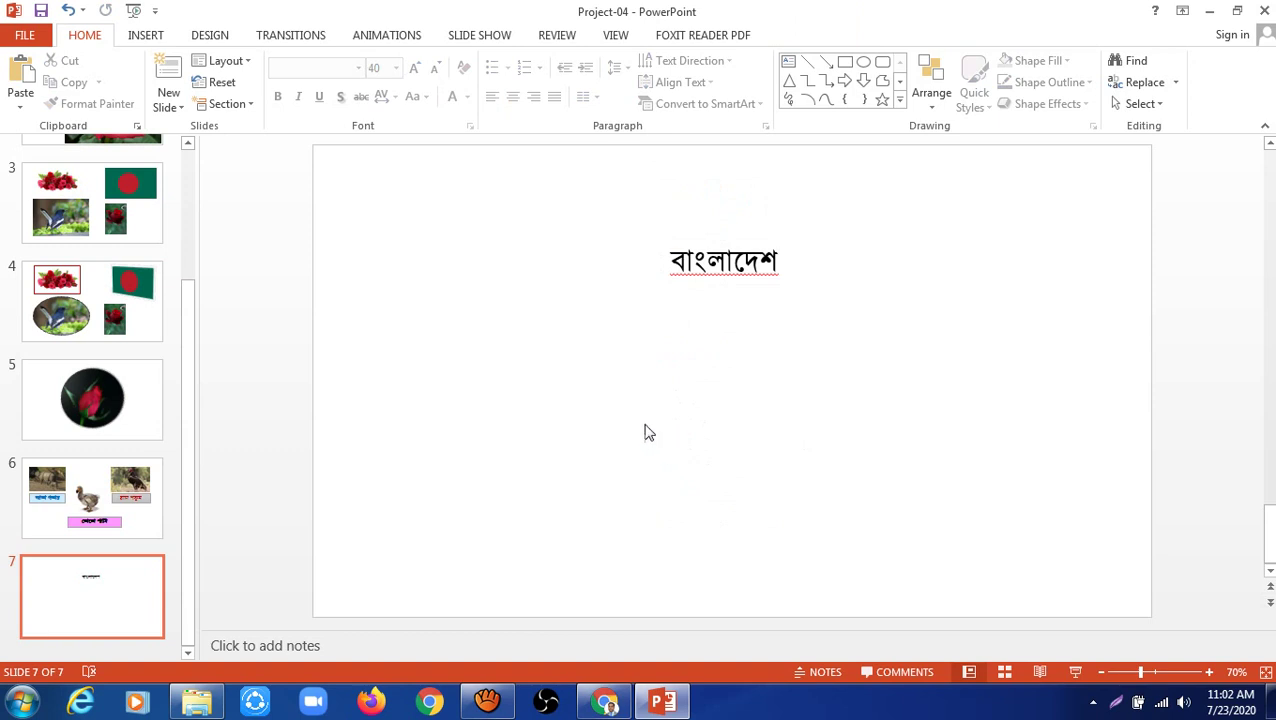
click(110, 615)
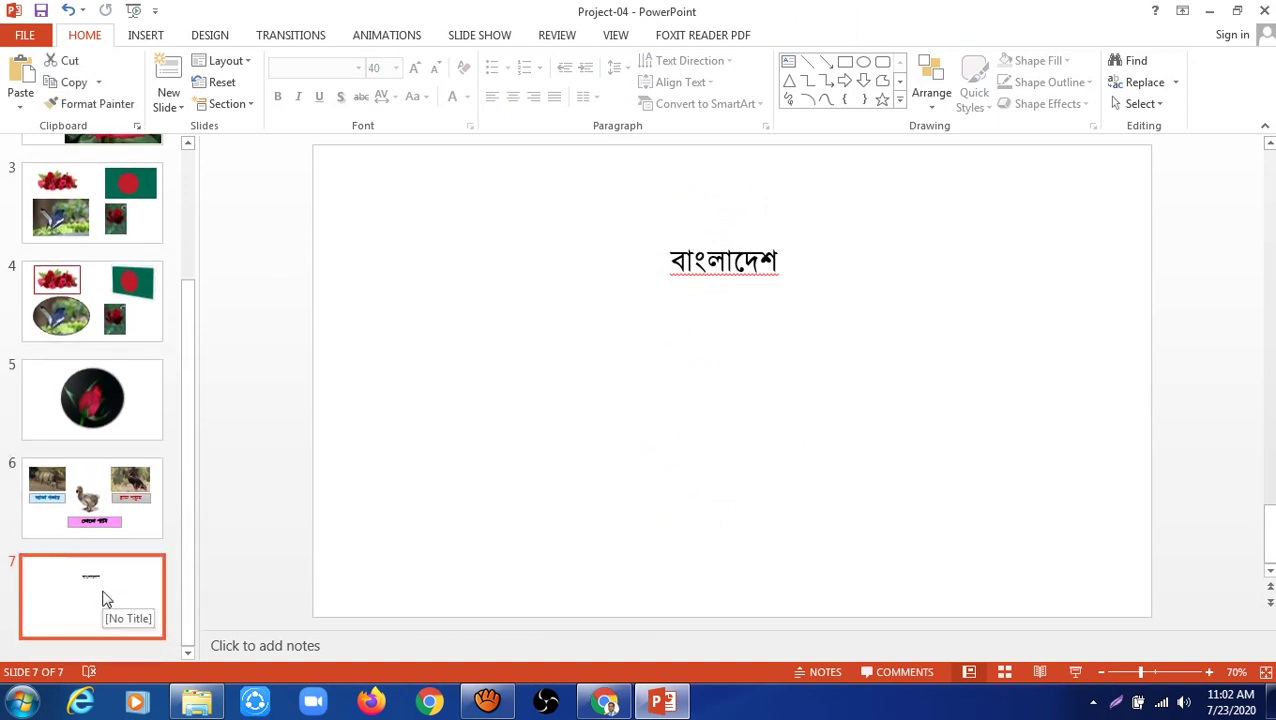
Step: Add slide 8 and draw a text box near the top reading স্বাগতম
key(Return)
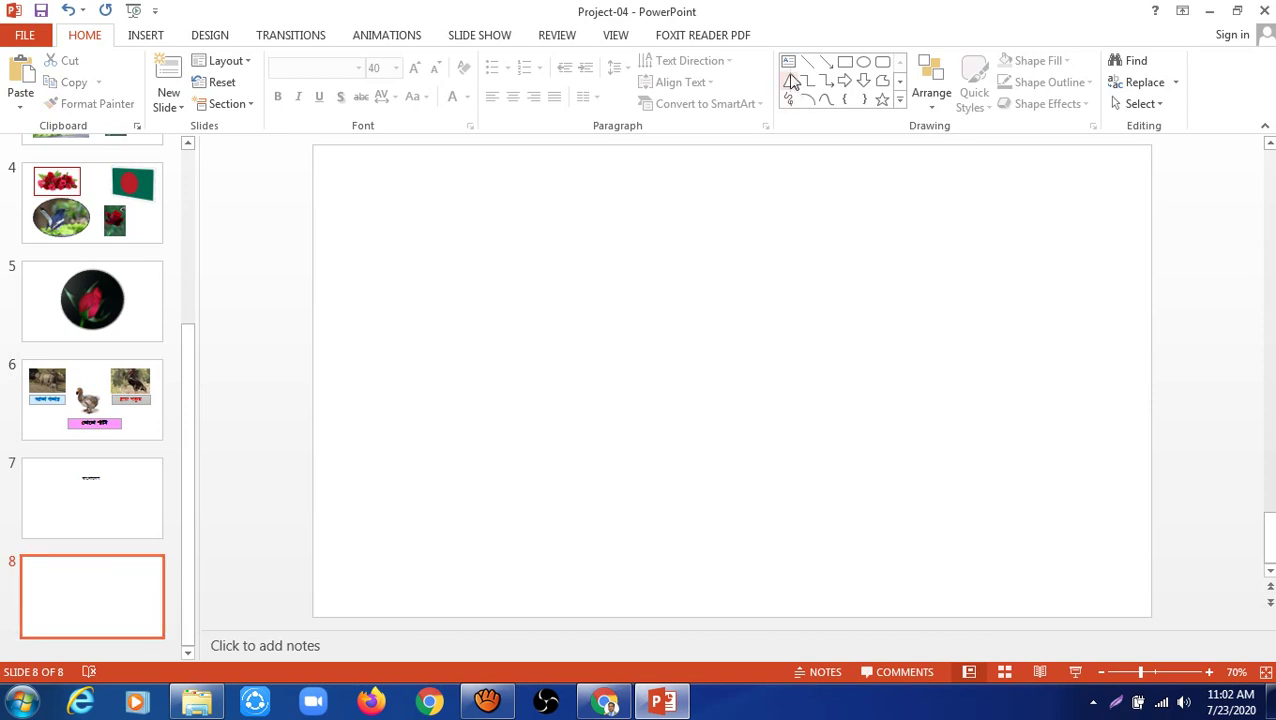
click(788, 61)
drag(471, 207, 989, 361)
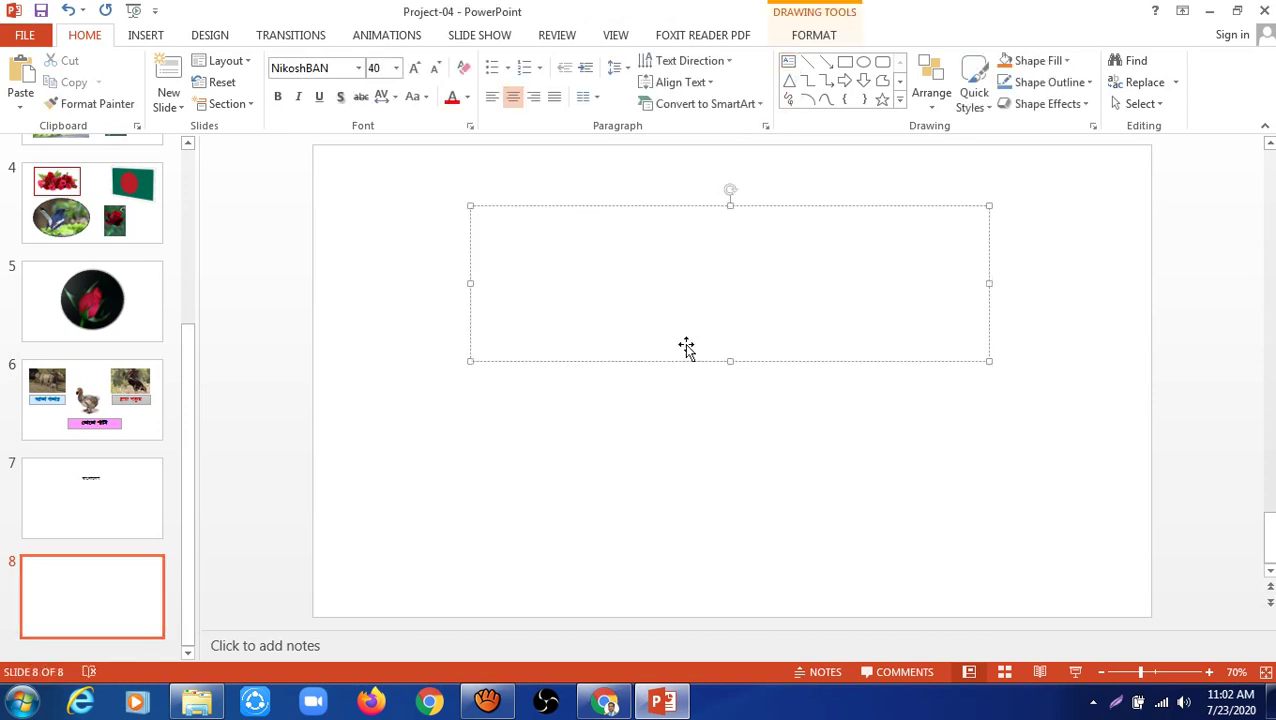
text(সা)
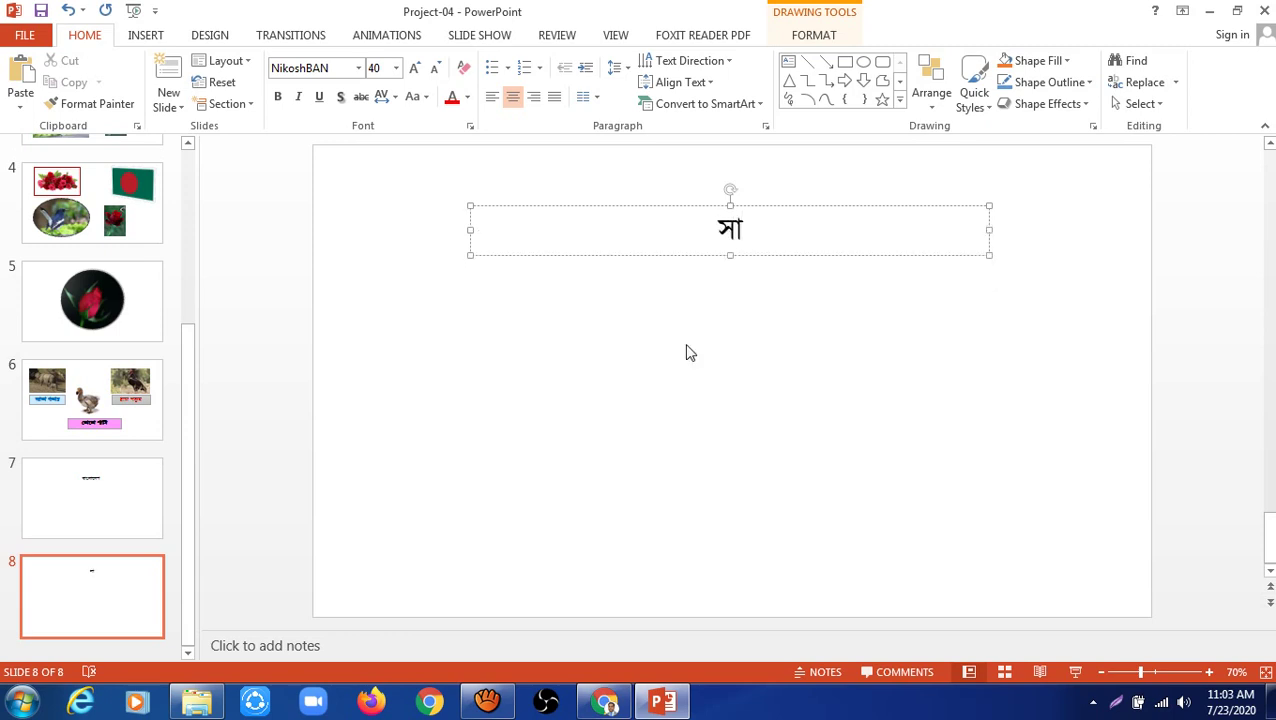
key(BackSpace)
text(্বাগগম)
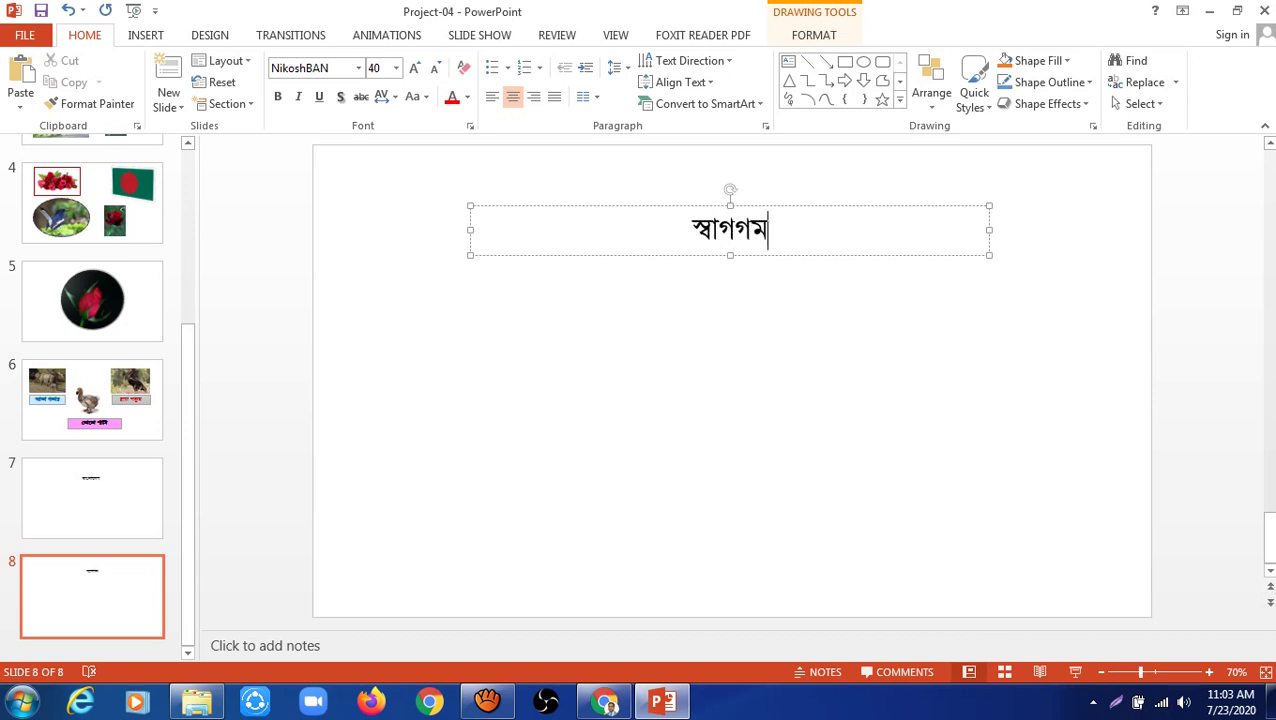
key(BackSpace)
key(BackSpace)
text(তম)
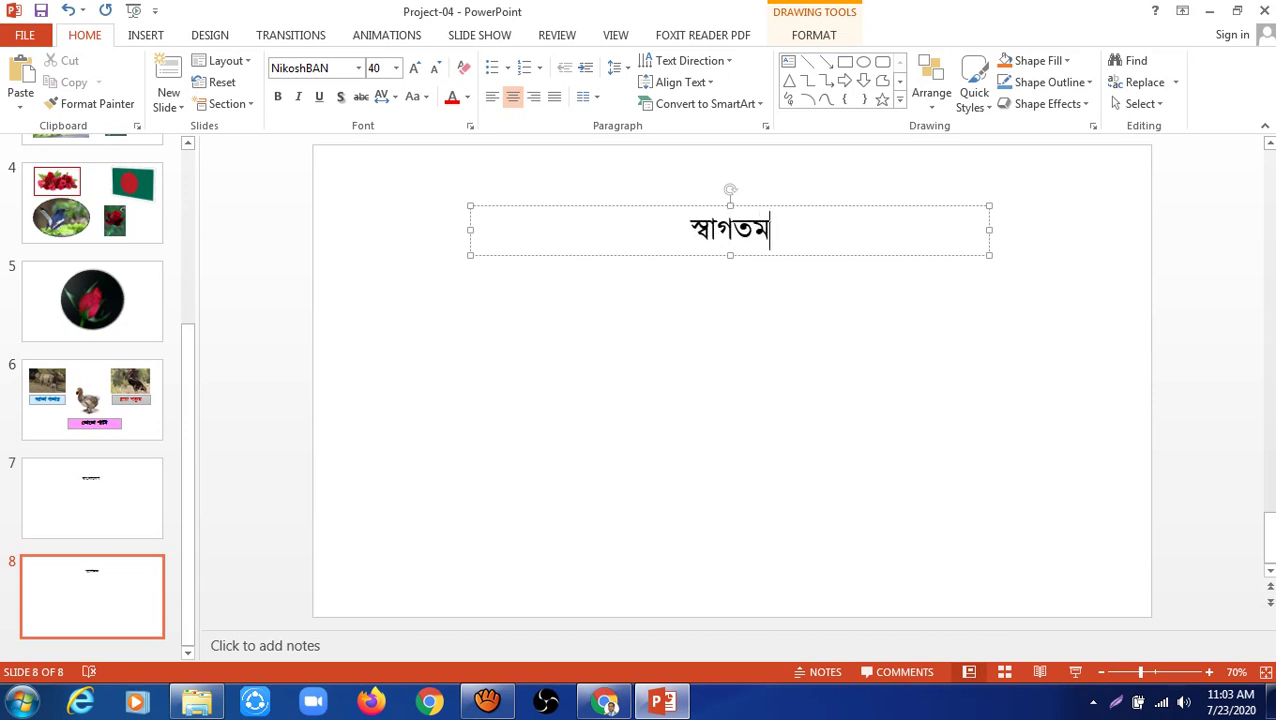
Step: Confirm the new text uses NikoshBAN at 40 pt, then deselect the box
click(310, 70)
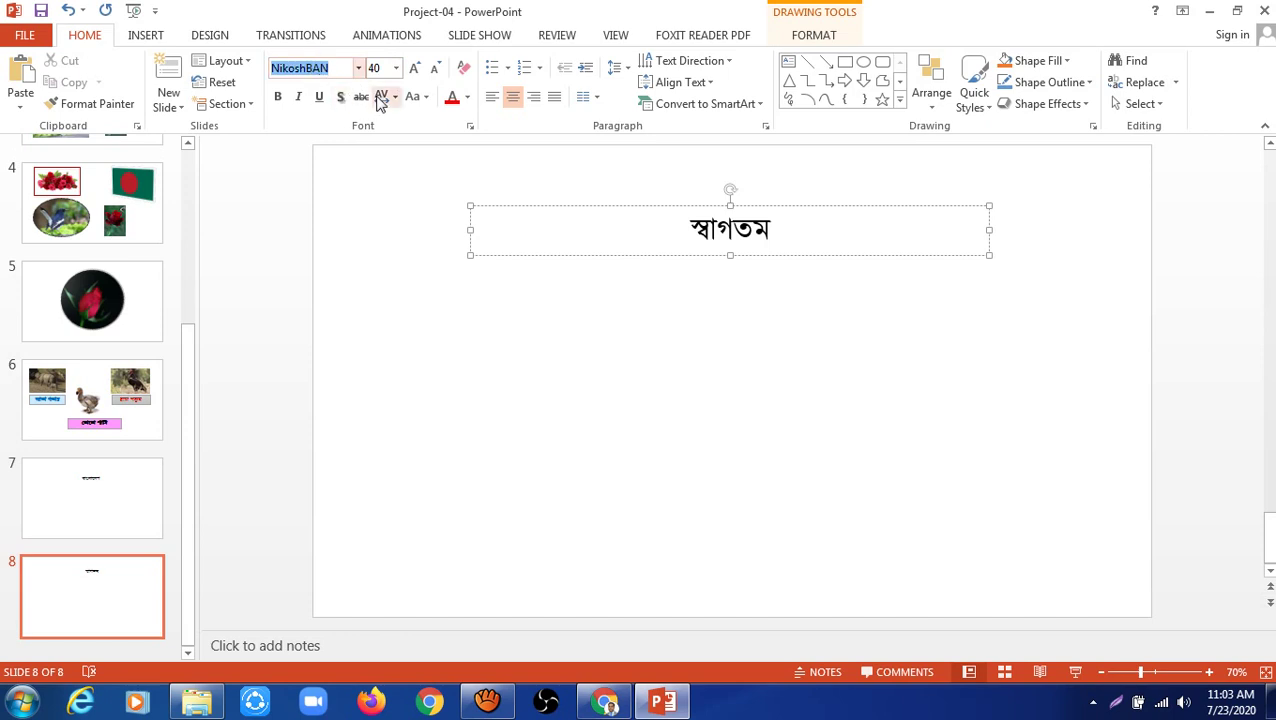
click(336, 68)
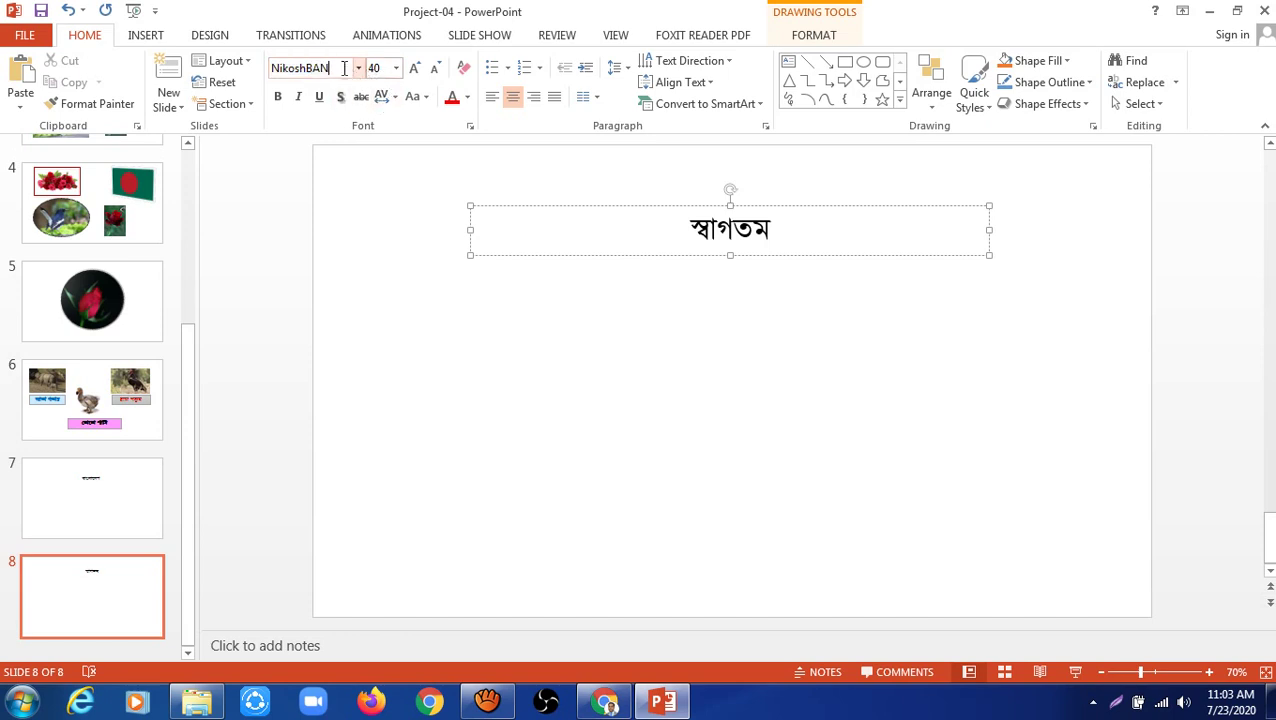
click(397, 69)
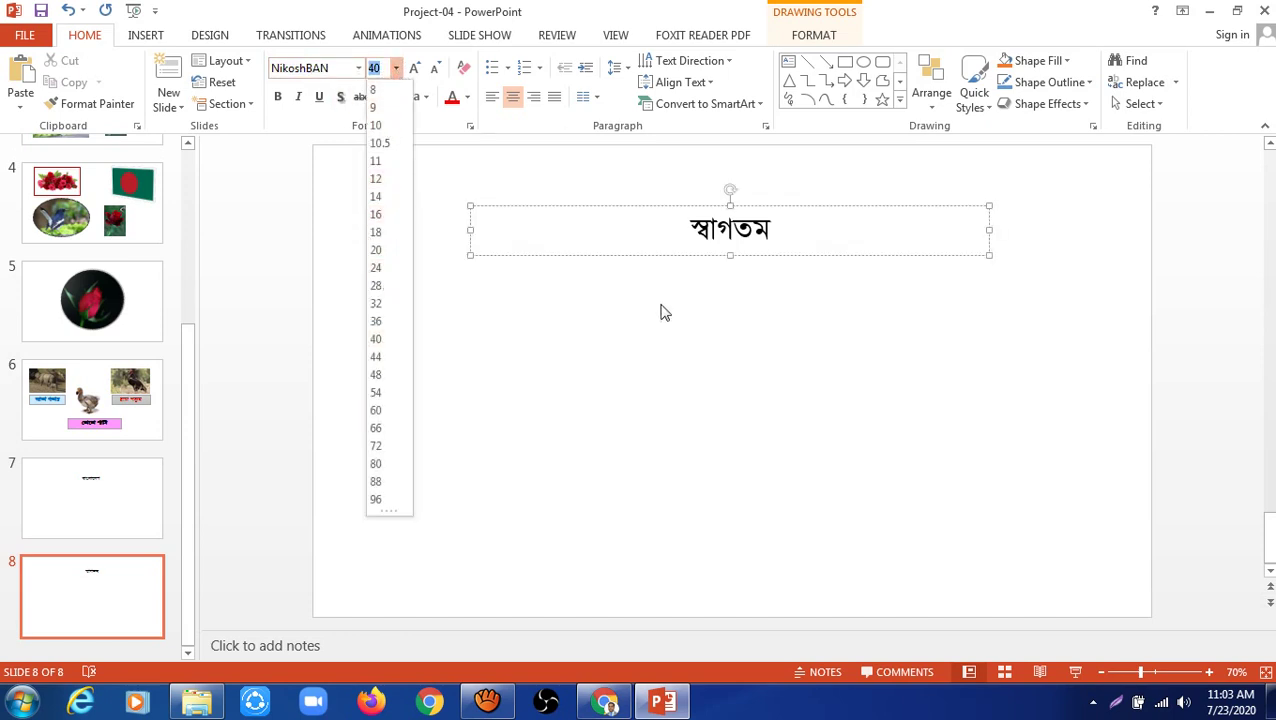
click(770, 405)
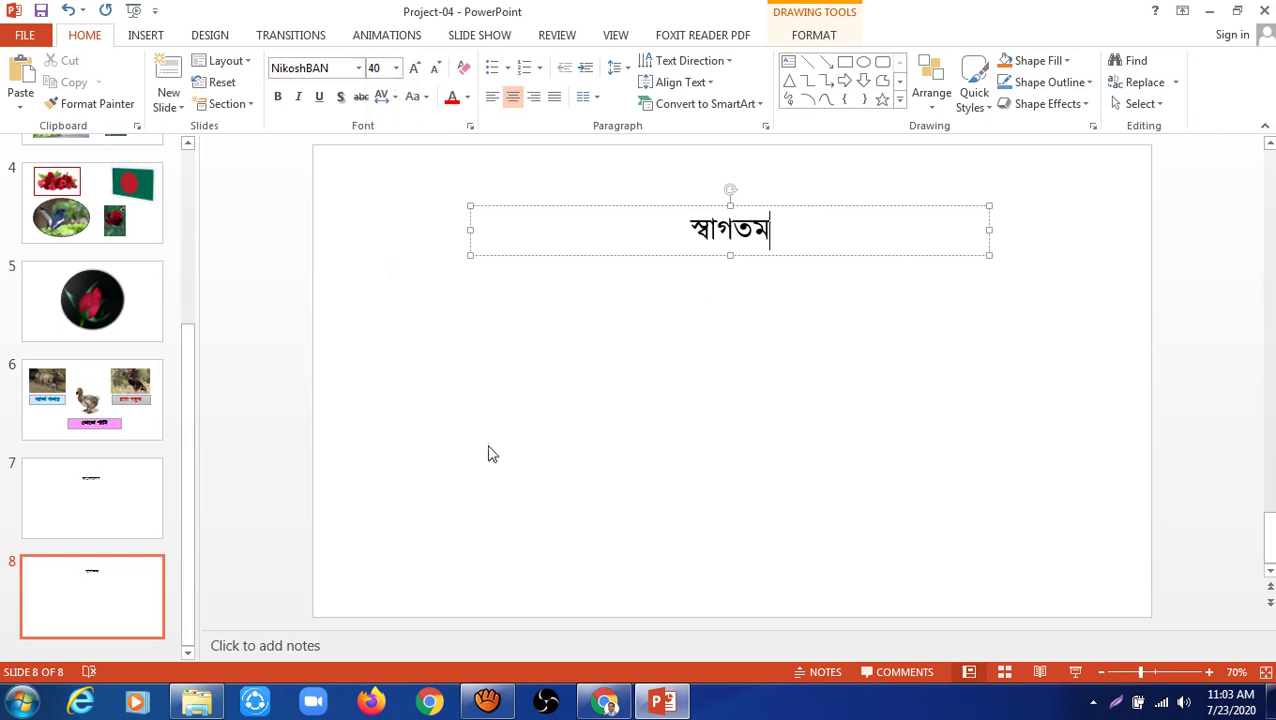
click(462, 414)
Step: Draw a second text box below স্বাগতম and type শুভেচ্ছা
click(787, 63)
drag(378, 317, 1040, 418)
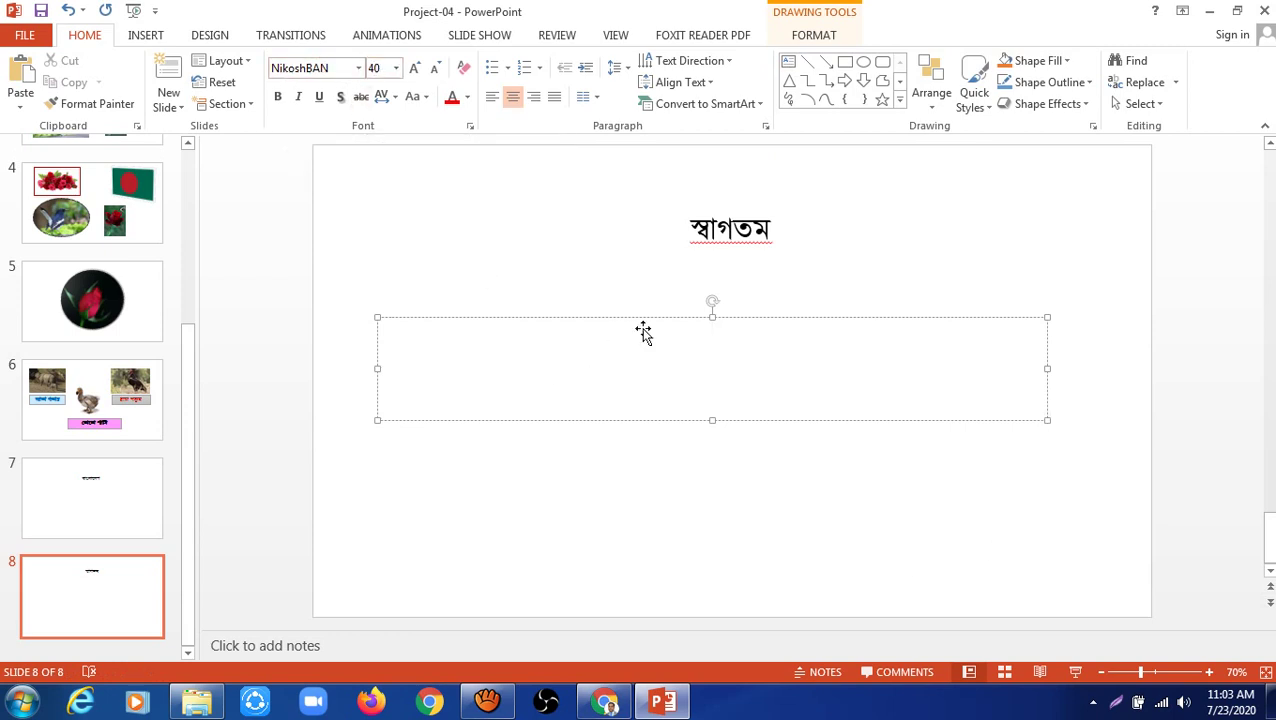
text(শুভে)
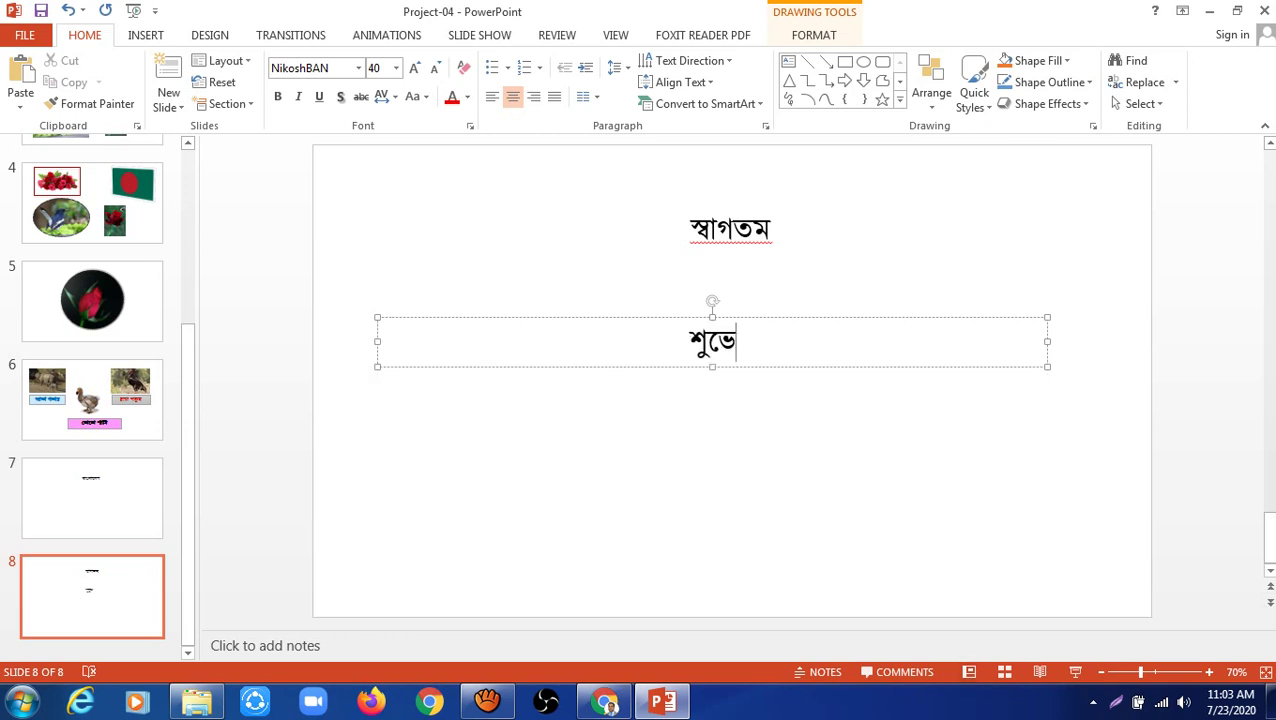
text(চ্ছা)
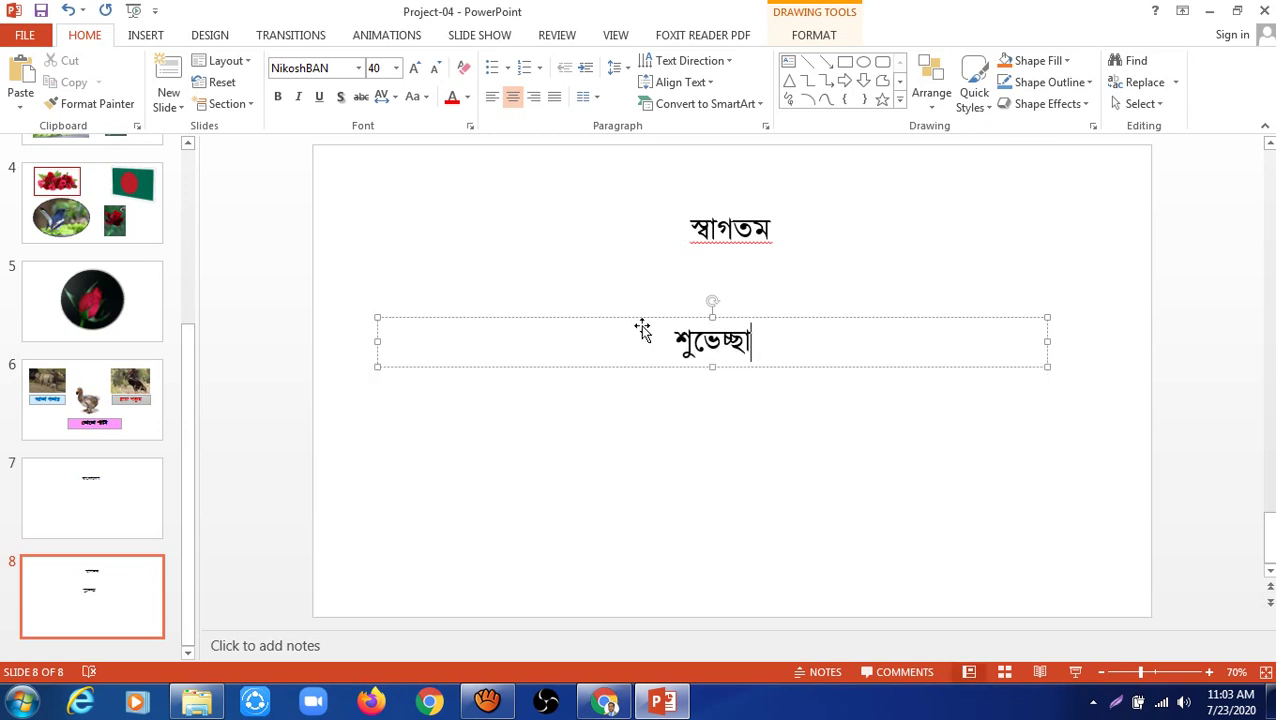
Step: Enlarge the শুভেচ্ছা text from 40 to 66 pt, then deselect the box
click(641, 318)
click(415, 68)
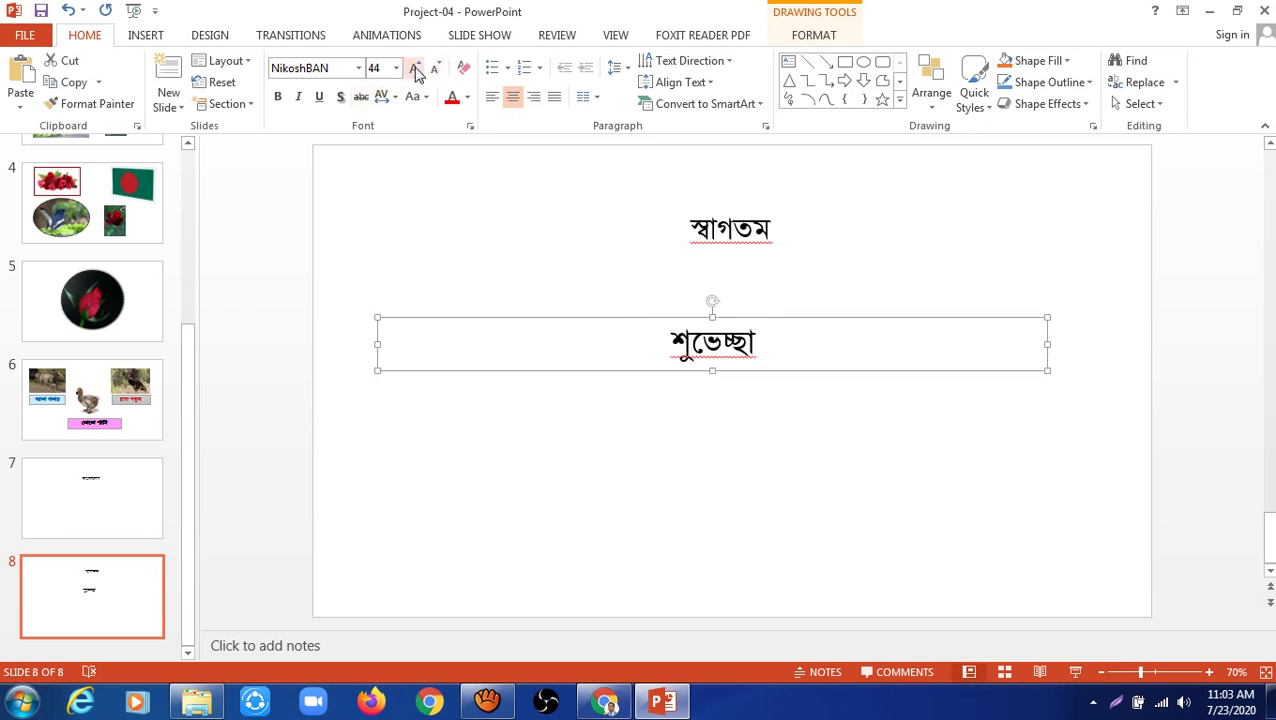
click(415, 68)
click(415, 68)
click(415, 68)
click(415, 68)
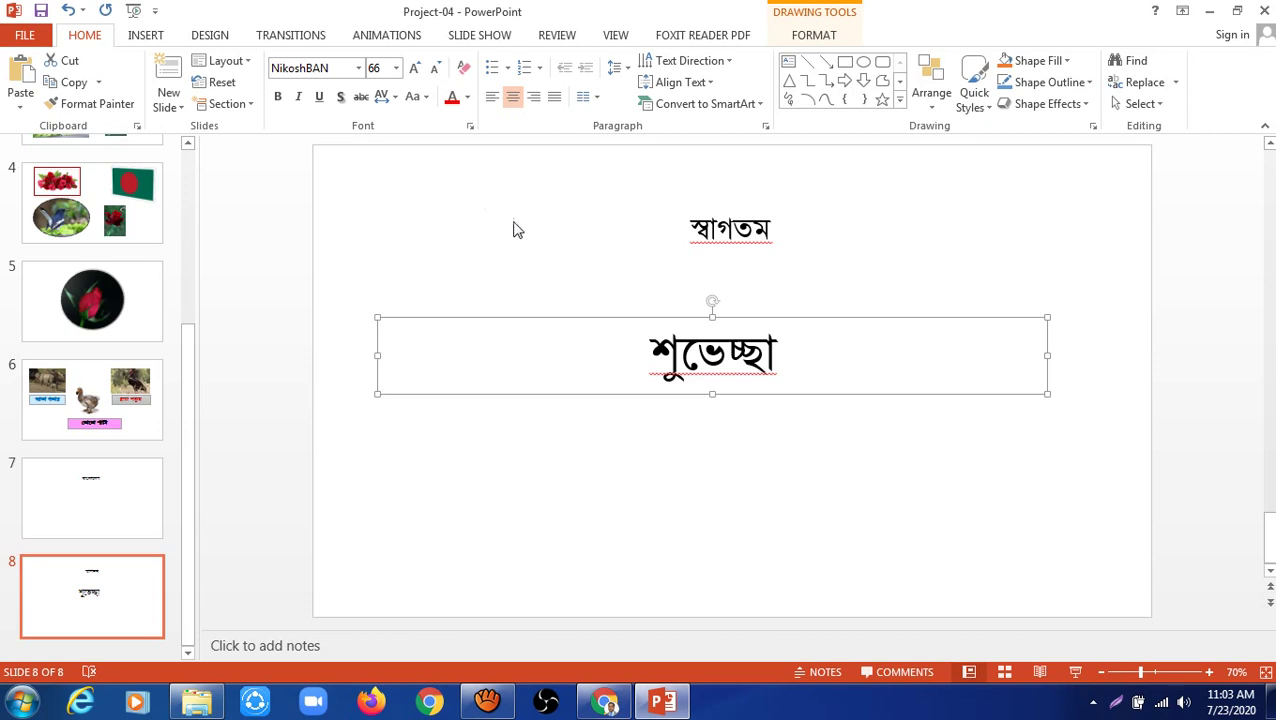
click(620, 455)
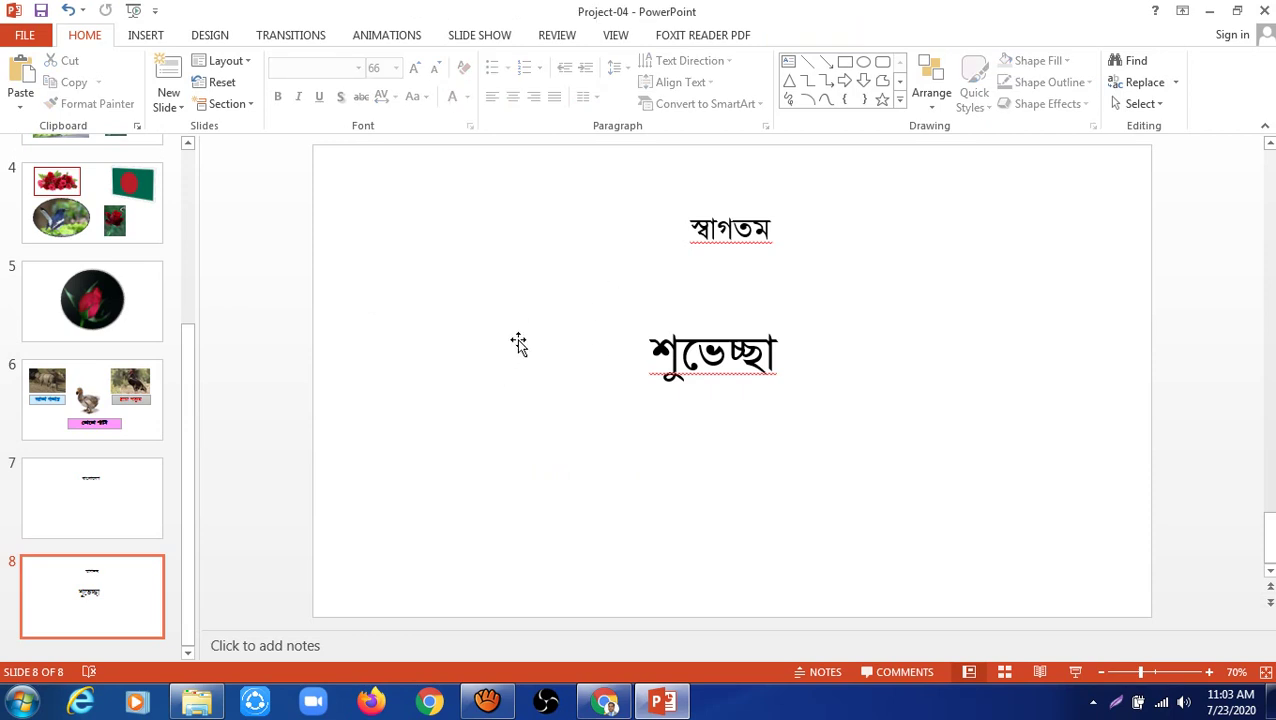
Step: Close PowerPoint, saving the changes to Project-04.pptx
click(1265, 10)
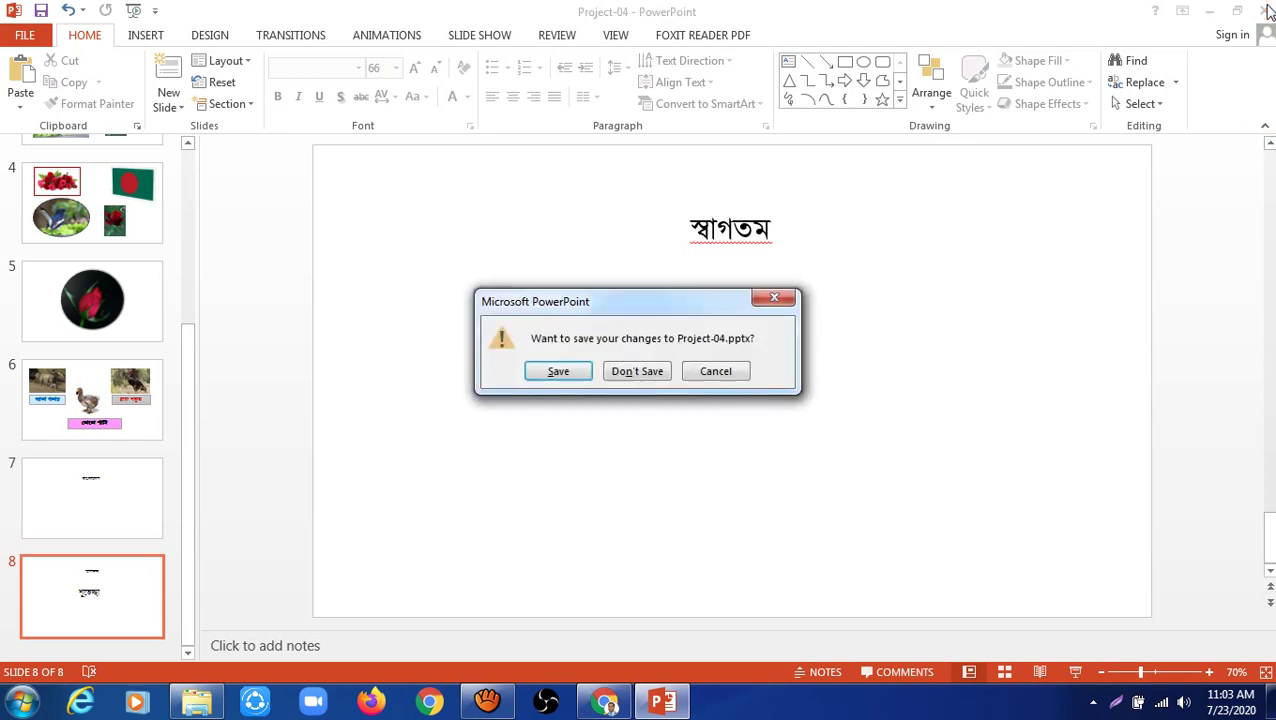
click(586, 374)
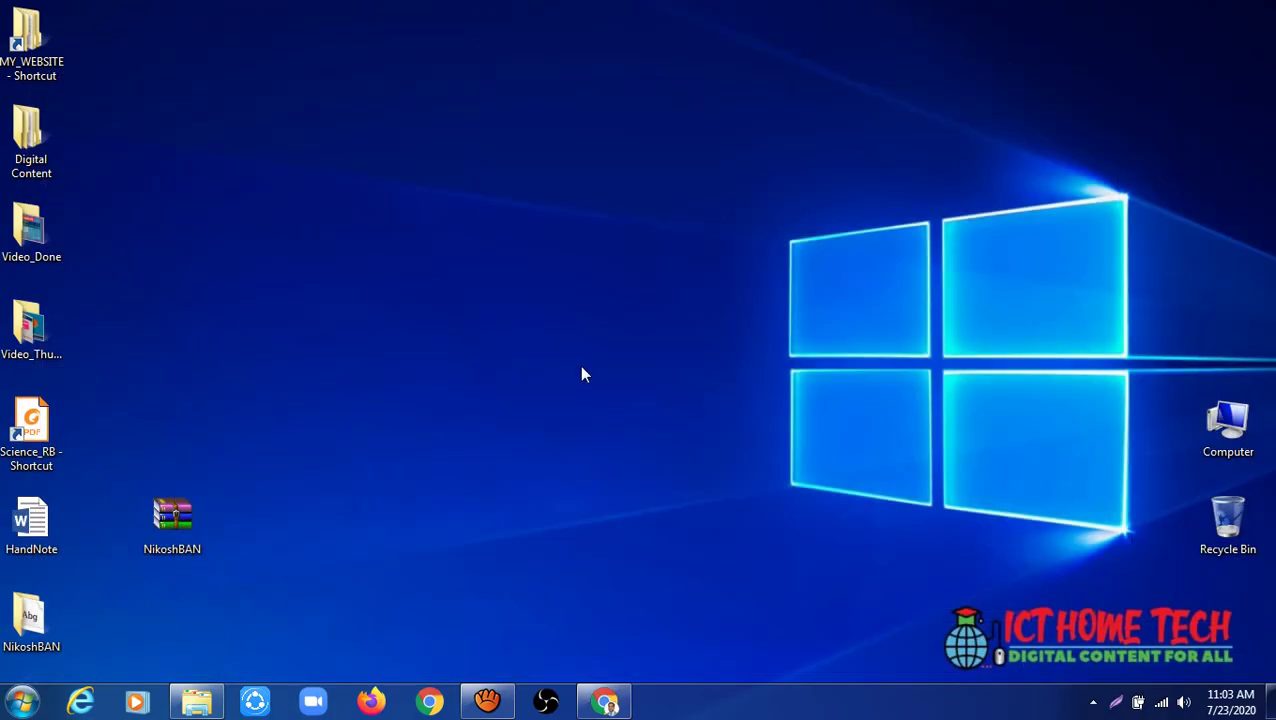